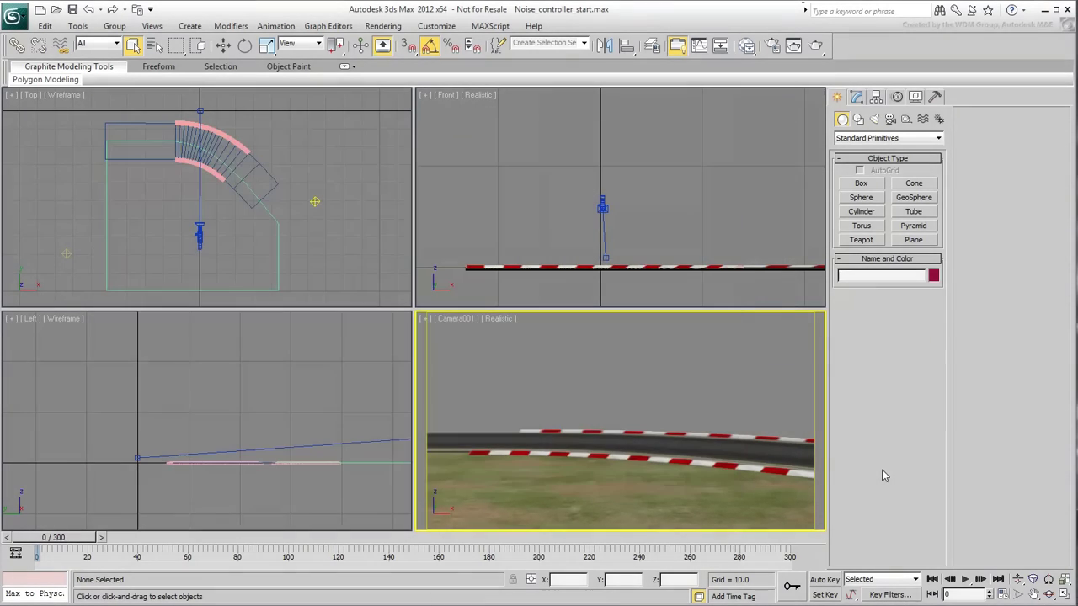
- Create a text spline reading "WELCOME TO THE 25th ANNUAL PISTON CUP" in the Front view, above the race track
left_click(857, 118)
left_click(861, 251)
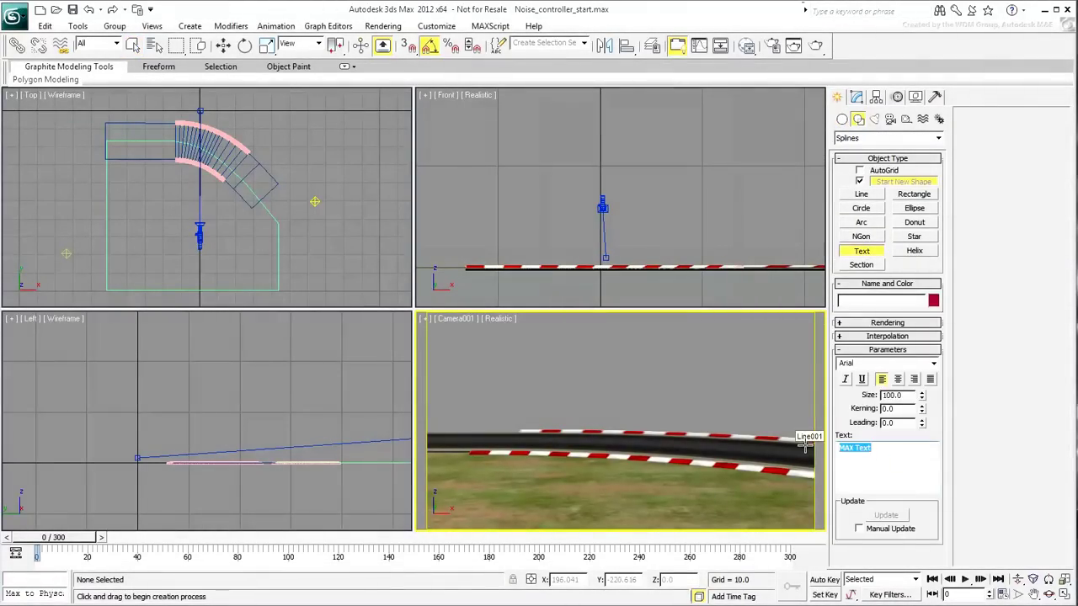
type("WELCOME ")
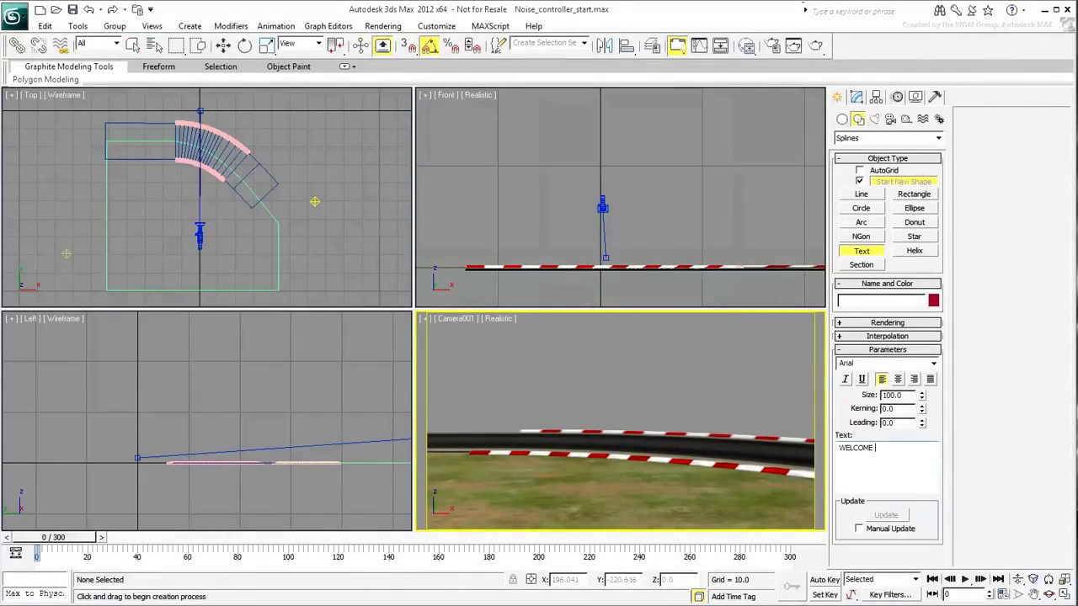
type("TO THE")
type(" 25th ANNUAL PIST")
type("ON CUP")
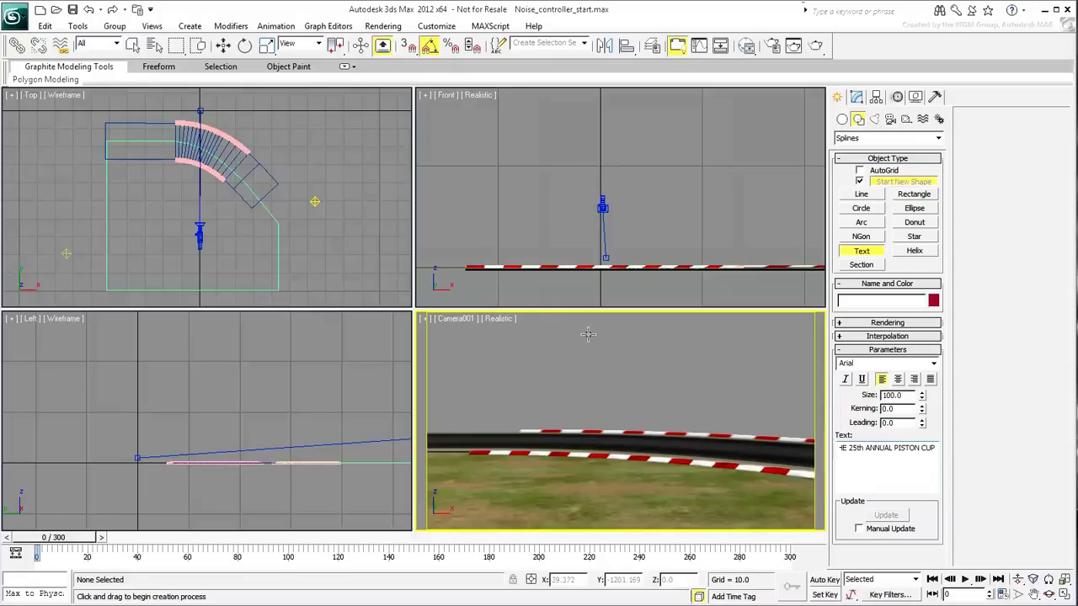
left_click(599, 165)
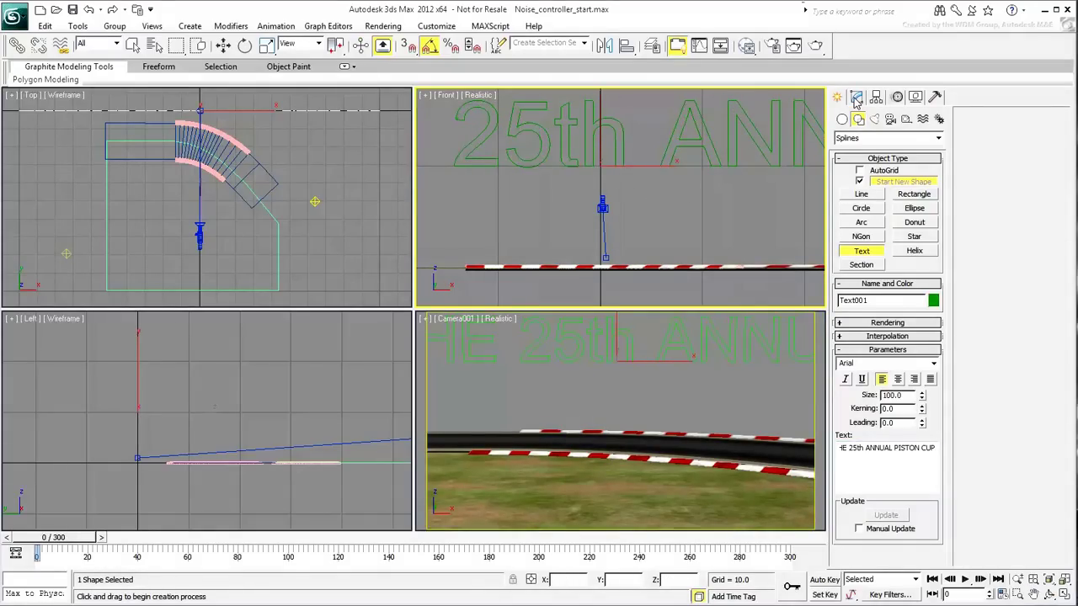
- Change the font of the new text shape to Comic Sans MS
left_click(857, 98)
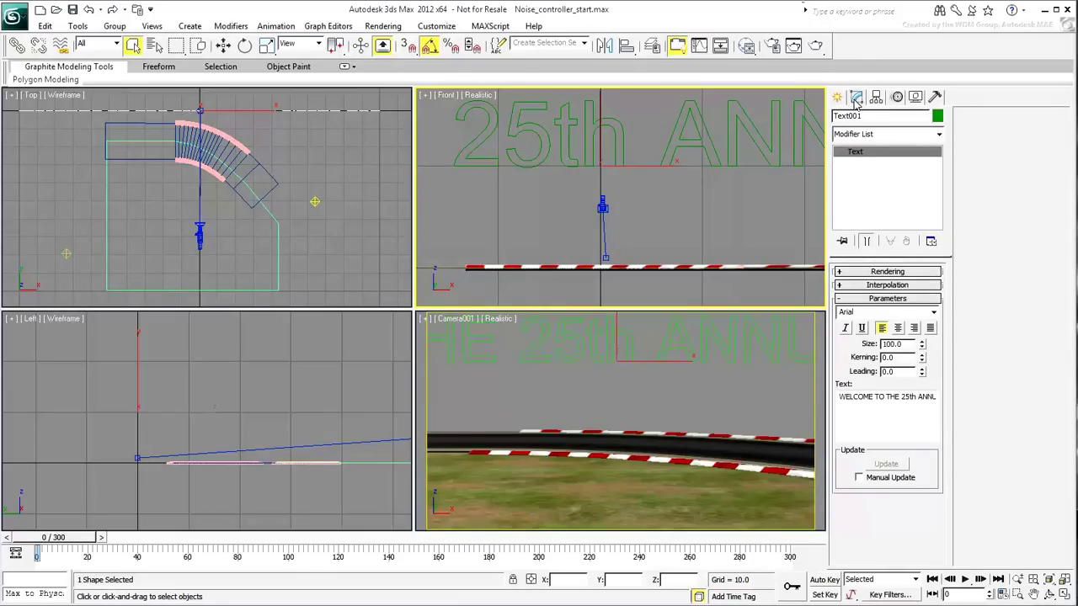
left_click(933, 313)
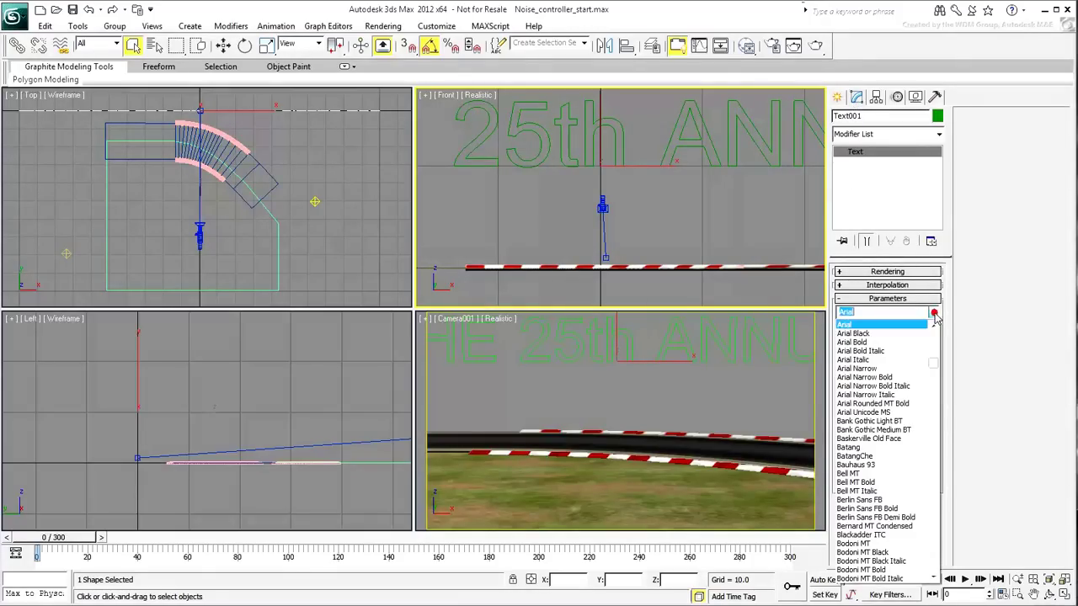
type("co")
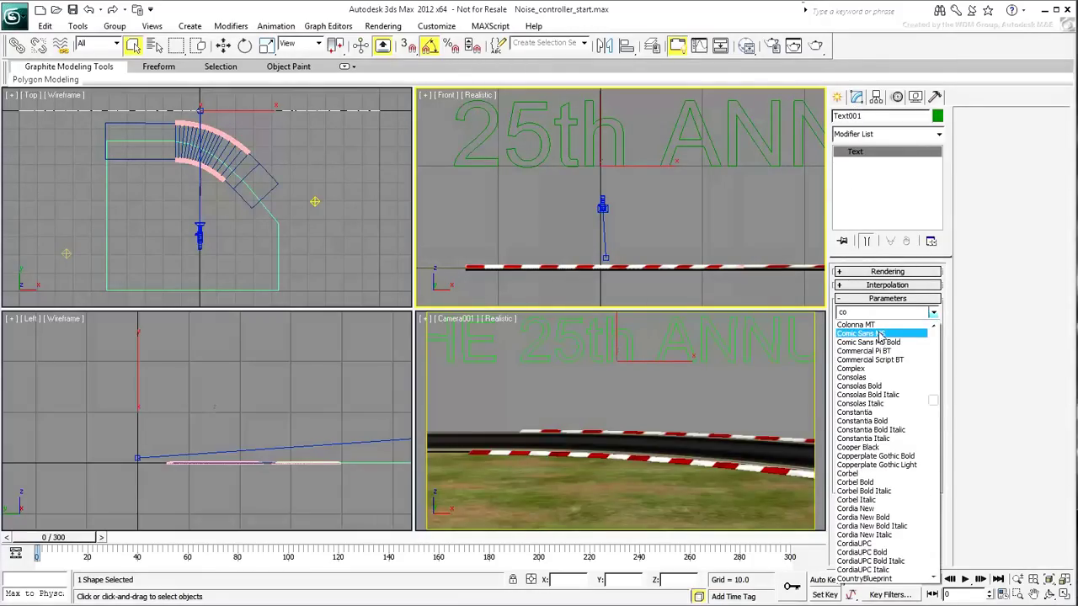
left_click(880, 334)
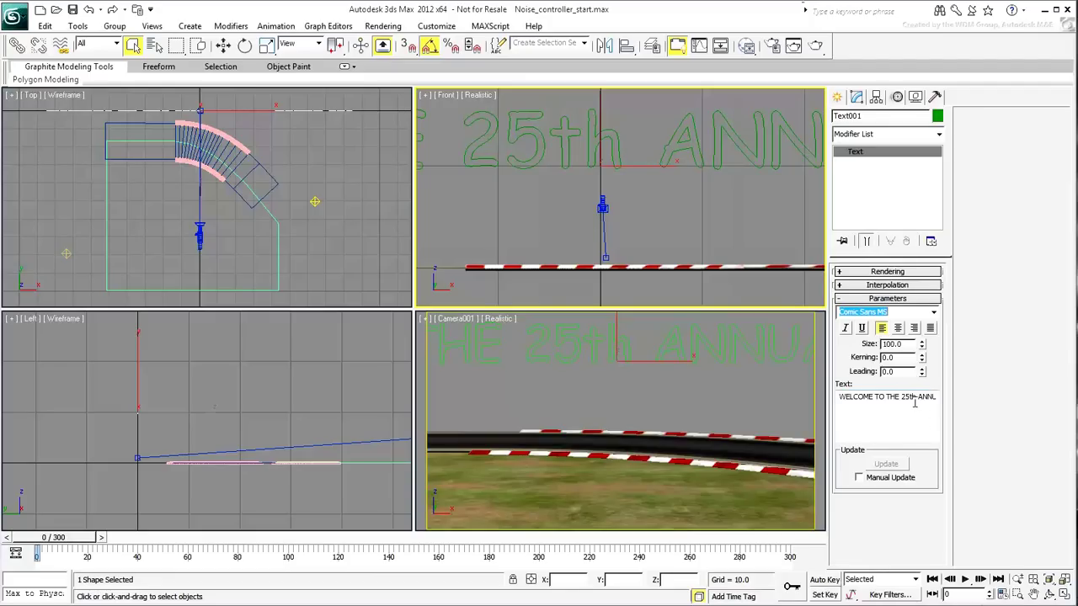
- Break the text onto a second line before "PISTON CUP" and centre-align both lines
left_click_drag(925, 399, 949, 398)
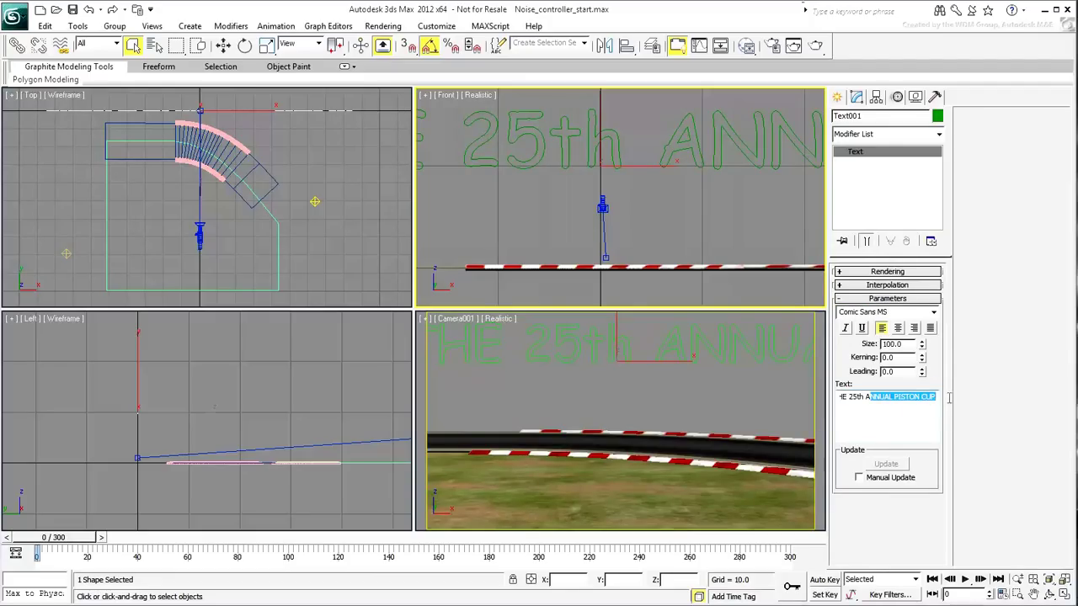
left_click(893, 402)
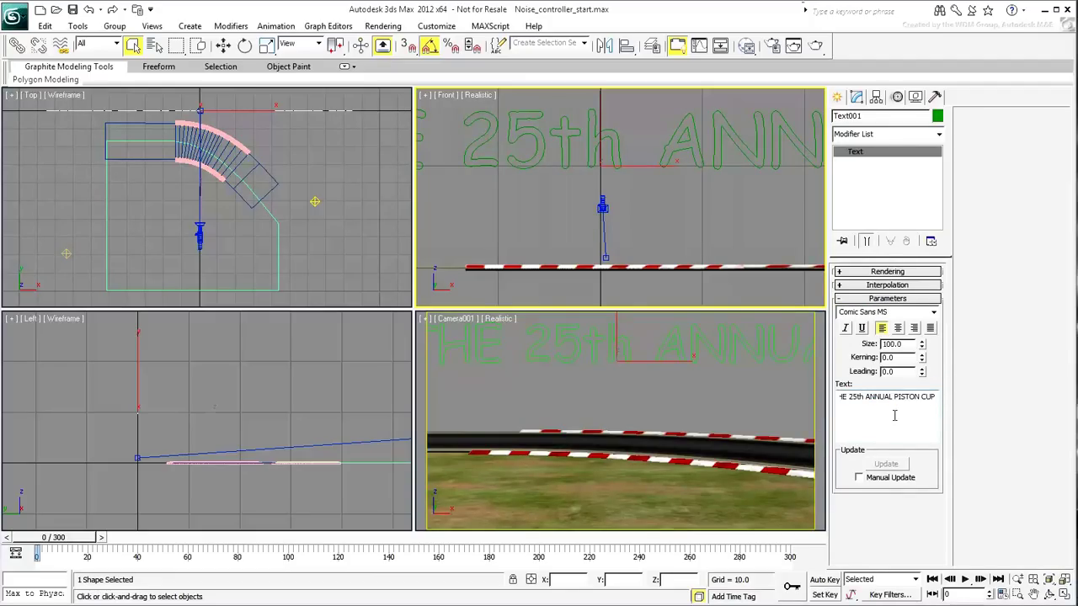
key("Return")
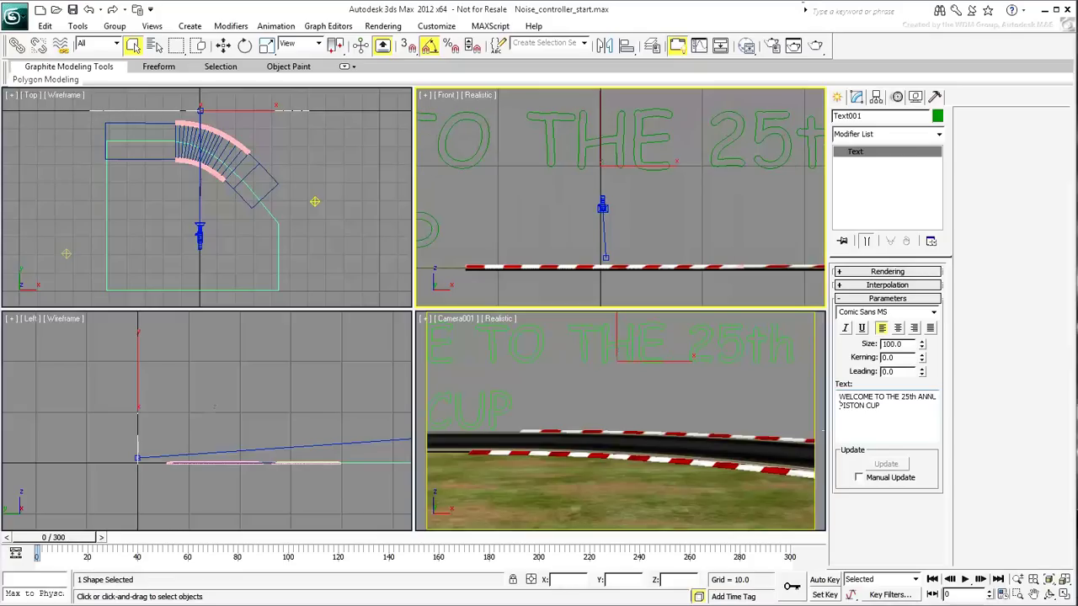
left_click(898, 329)
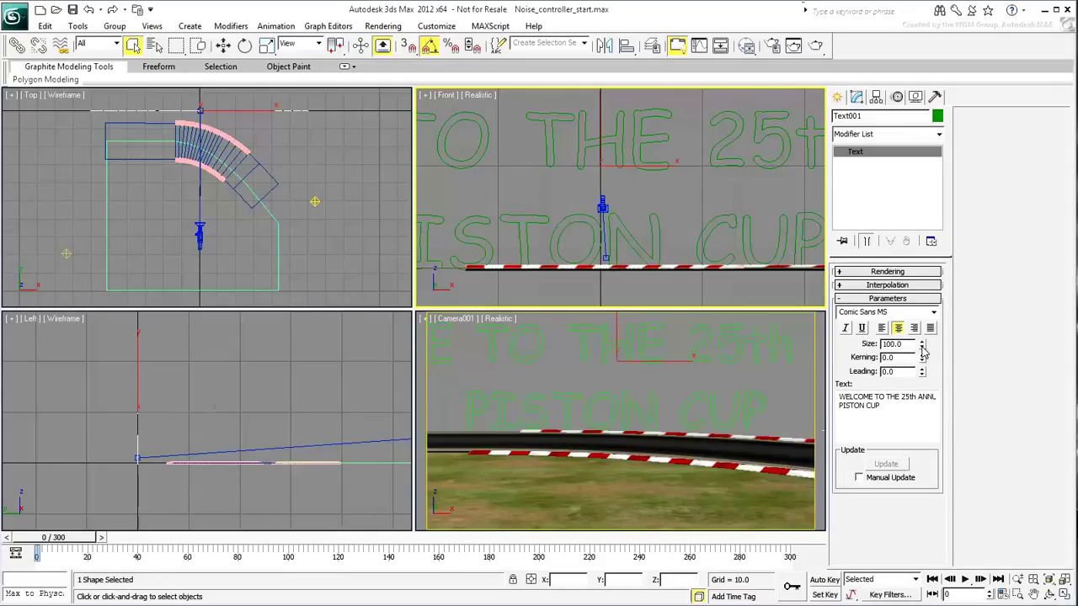
- Set the text size to 30 and its object color to dark blue
left_click_drag(922, 348, 926, 393)
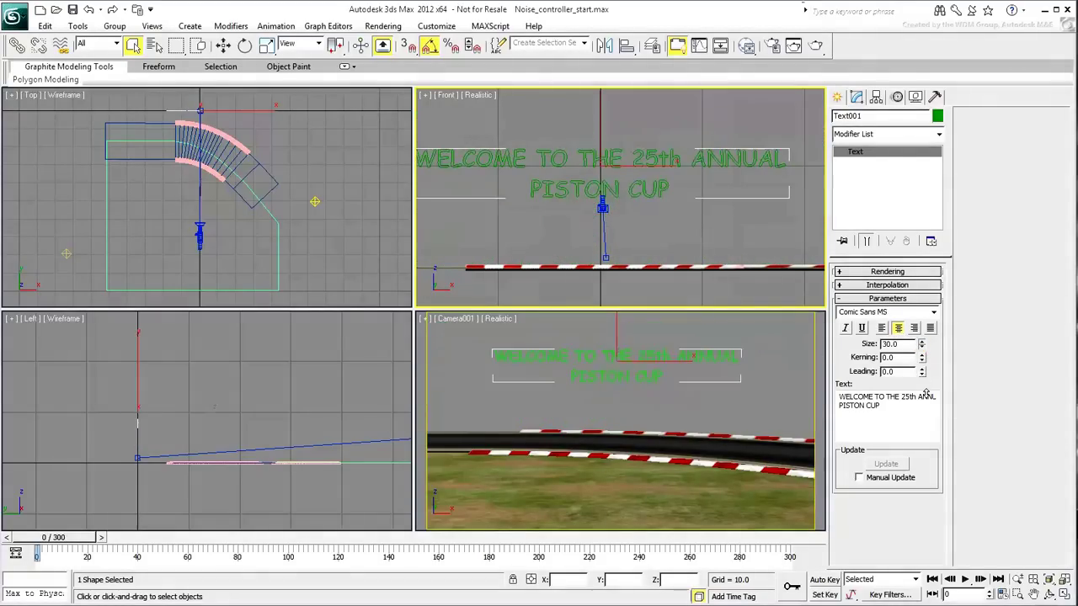
left_click(937, 116)
left_click(589, 304)
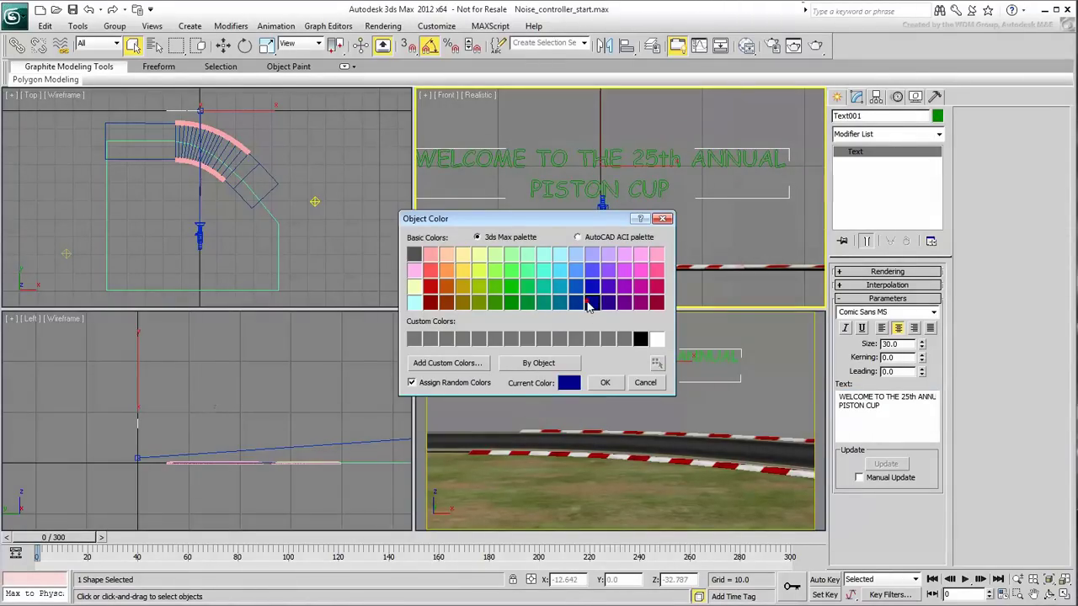
left_click(605, 382)
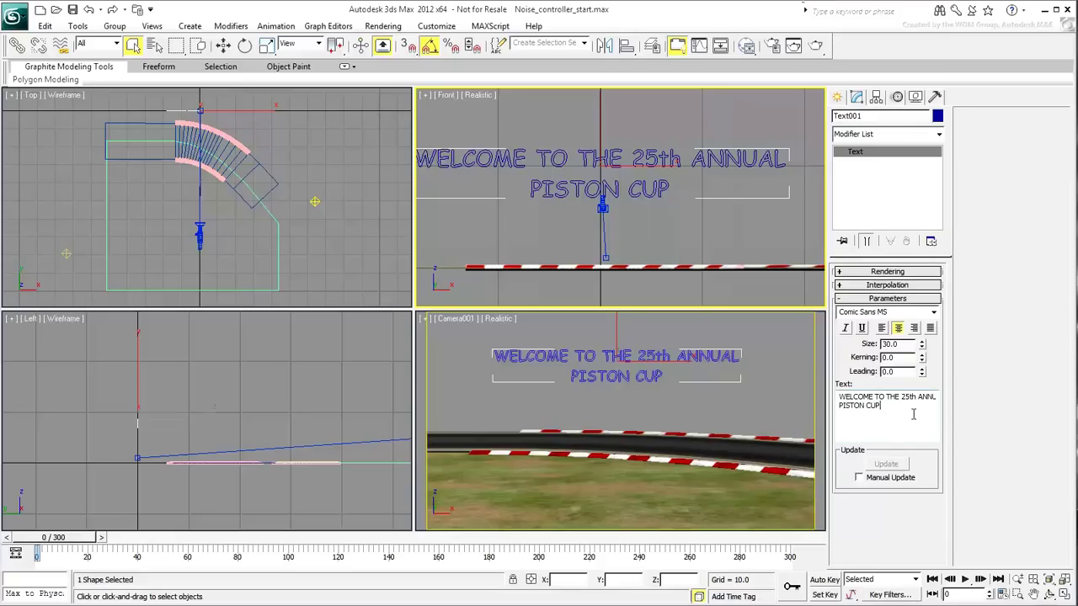
- Delete the "PISTON CUP" line and its line break so the text reads only "WELCOME TO THE 25th ANNUAL"
key("BackSpace")
key("BackSpace")
key("BackSpace")
key("BackSpace")
key("BackSpace")
key("BackSpace")
key("BackSpace")
key("BackSpace")
key("BackSpace")
key("BackSpace")
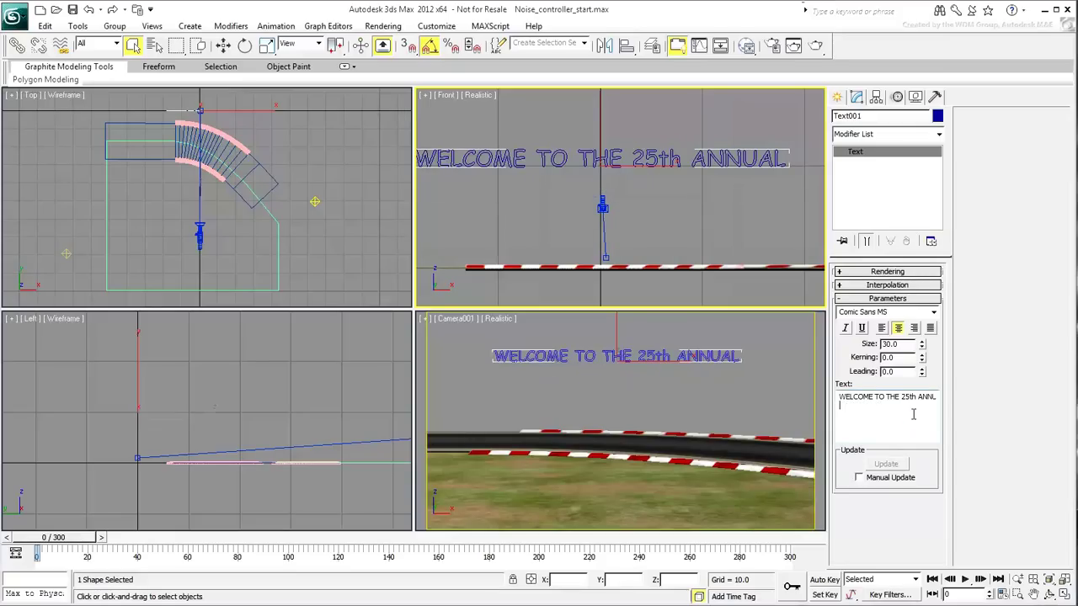
key("BackSpace")
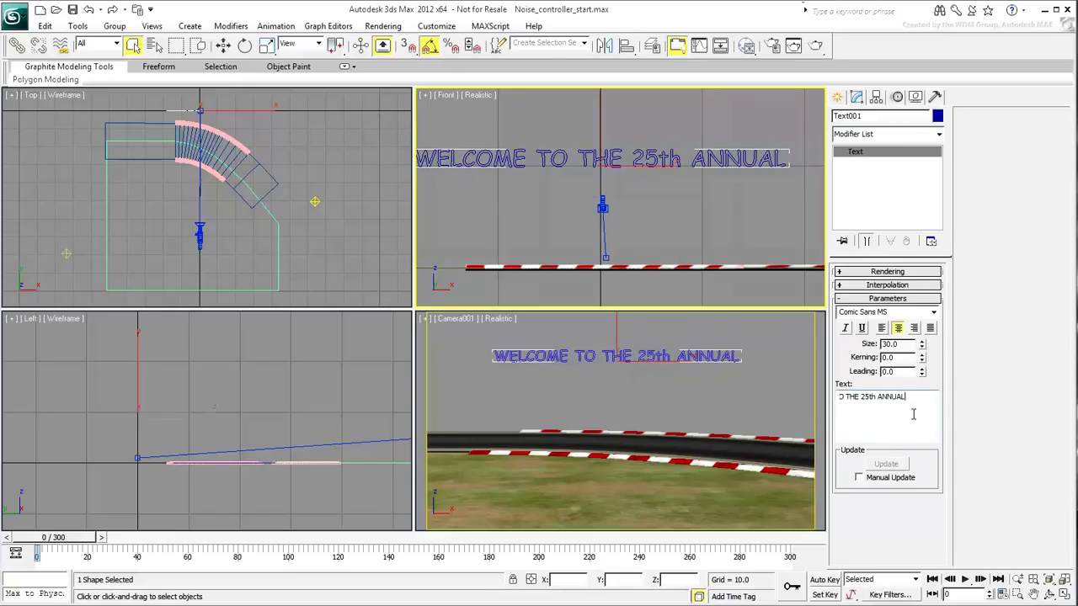
- Apply a Bevel modifier to the text with a Level 1 height of 0.5 and outline of 0.6
left_click(927, 135)
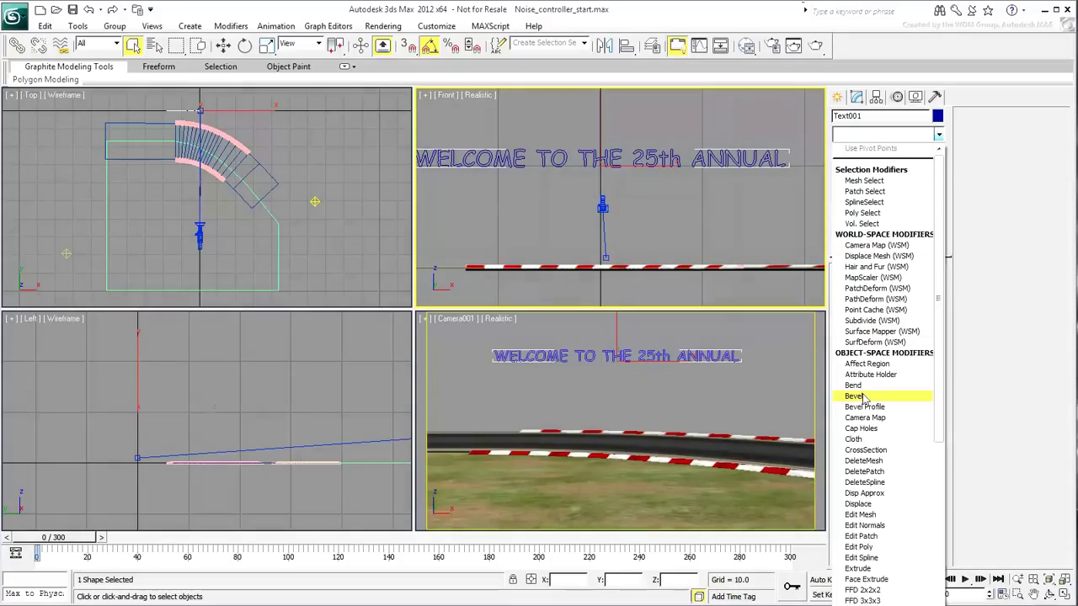
left_click(859, 397)
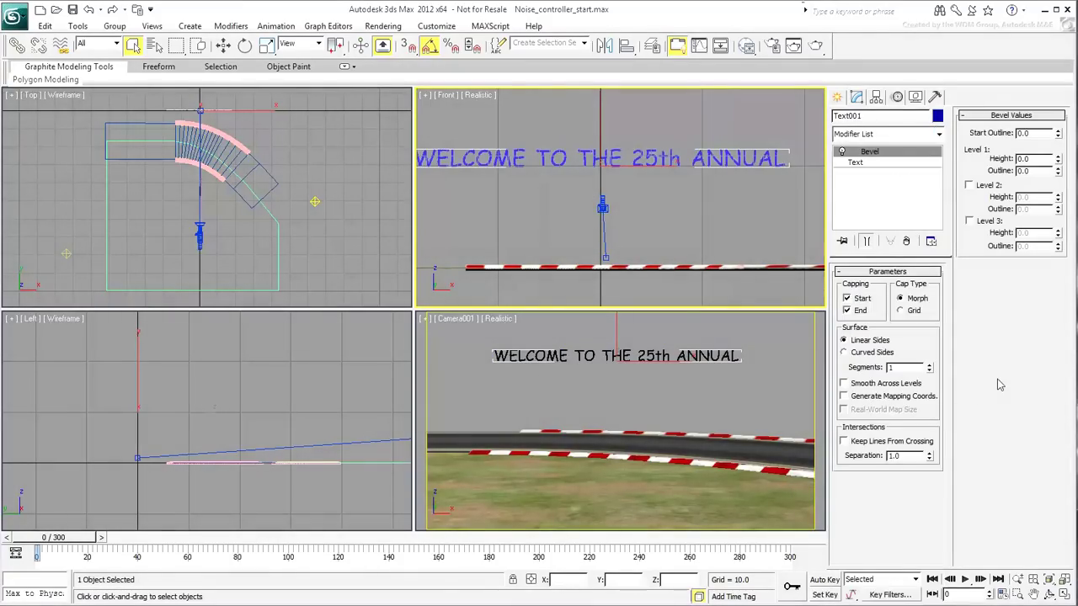
left_click_drag(1059, 160, 1059, 166)
scroll(178, 127, "up", 5)
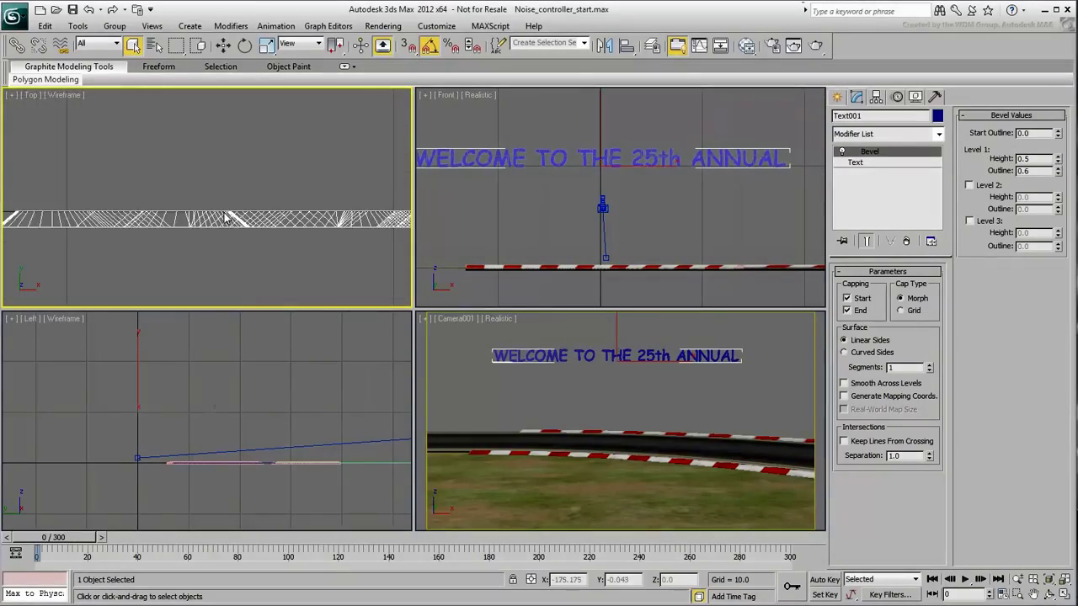
- Enable bevel Level 2 with height 5.5, and Level 3 with height 0.5 and outline -0.6
left_click(983, 186)
left_click_drag(1058, 196, 1060, 193)
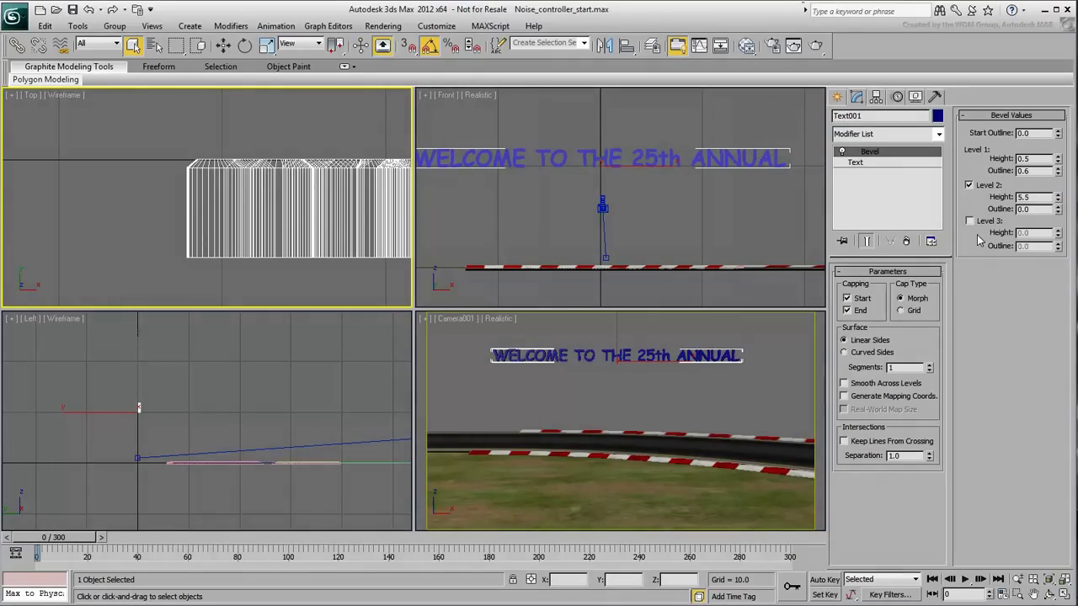
left_click(970, 220)
left_click_drag(1060, 232, 1059, 253)
scroll(408, 243, "down", 3)
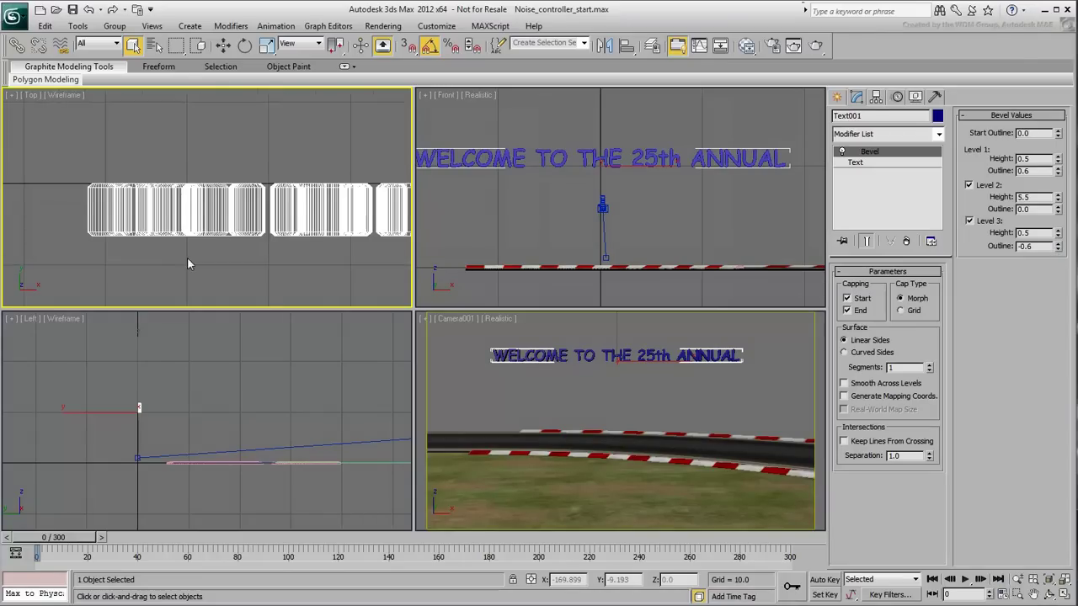
- Assign the existing Standard material, Material #29, to the beveled text from the Slate Material Editor
right_click(736, 382)
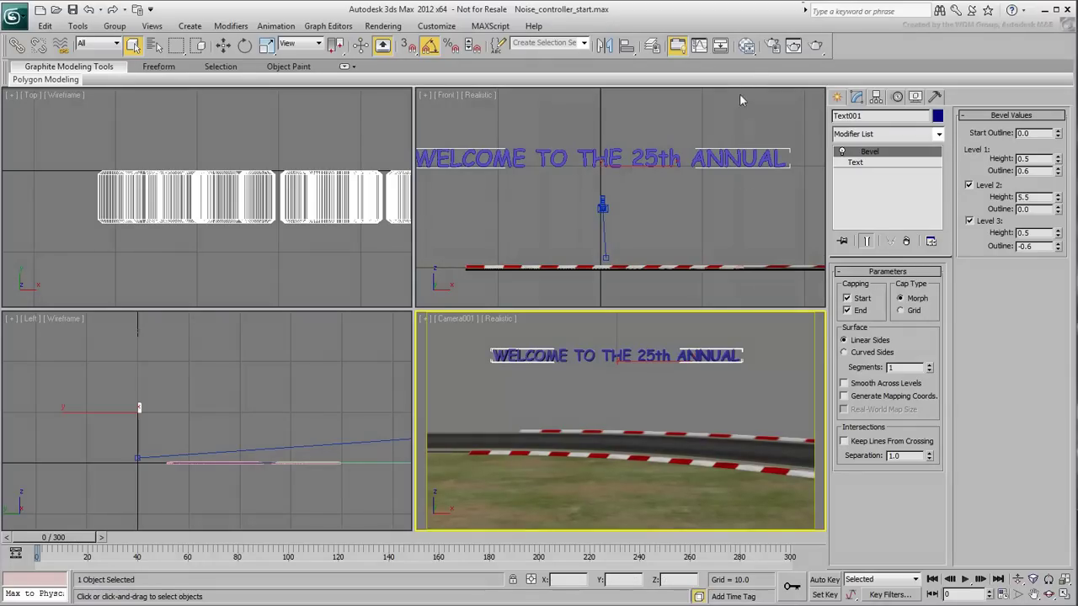
left_click(746, 47)
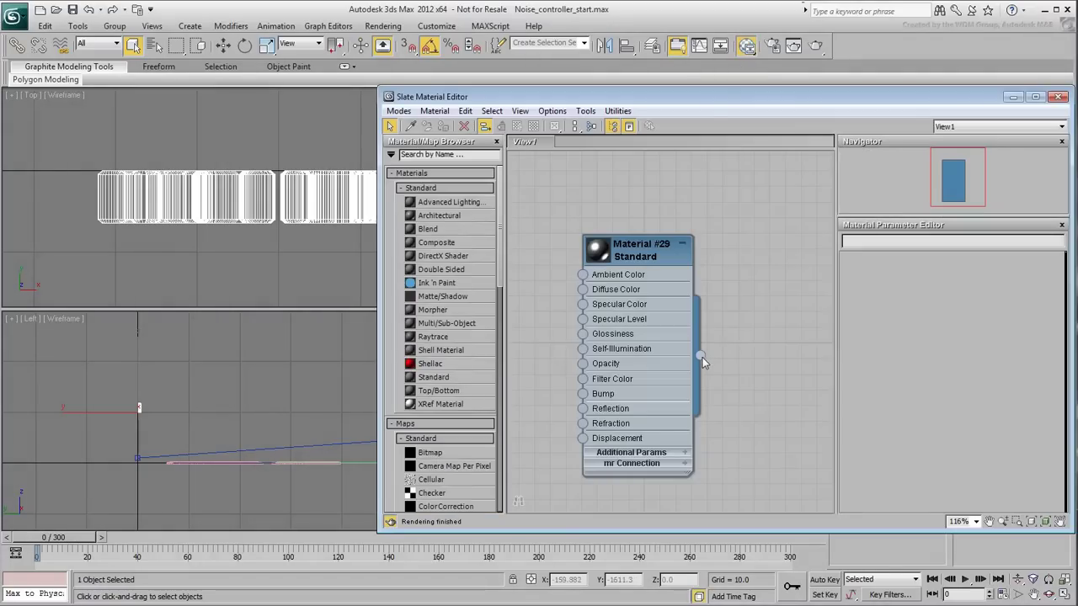
left_click_drag(701, 356, 214, 200)
left_click(1058, 96)
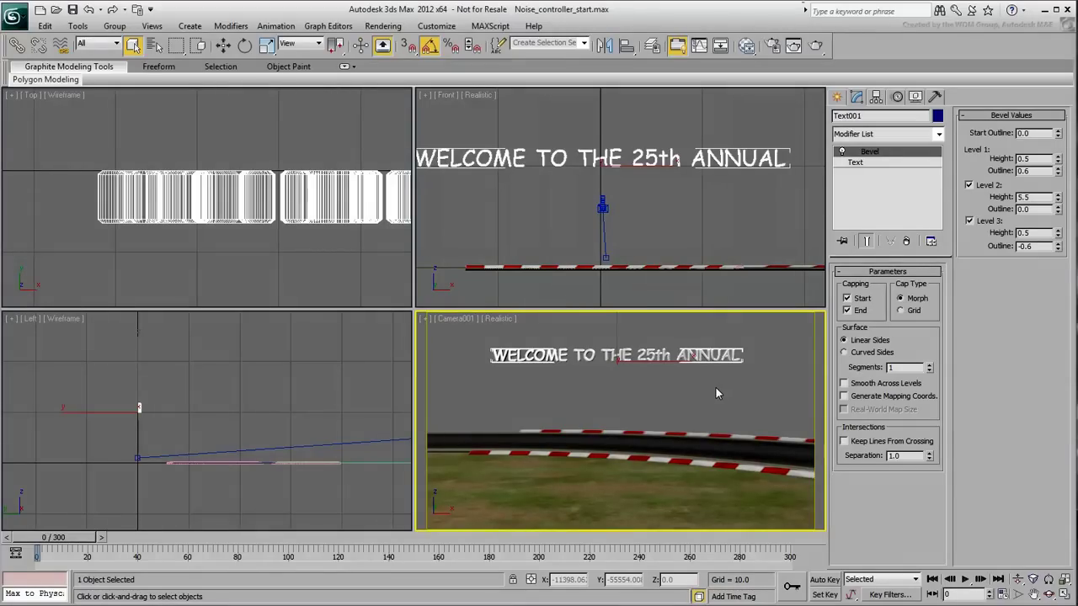
- Clone the beveled text as one independent copy about 38 units straight below the original in the Front view
middle_click_drag(562, 144, 583, 147)
scroll(585, 156, "down", 3)
scroll(594, 185, "up", 3)
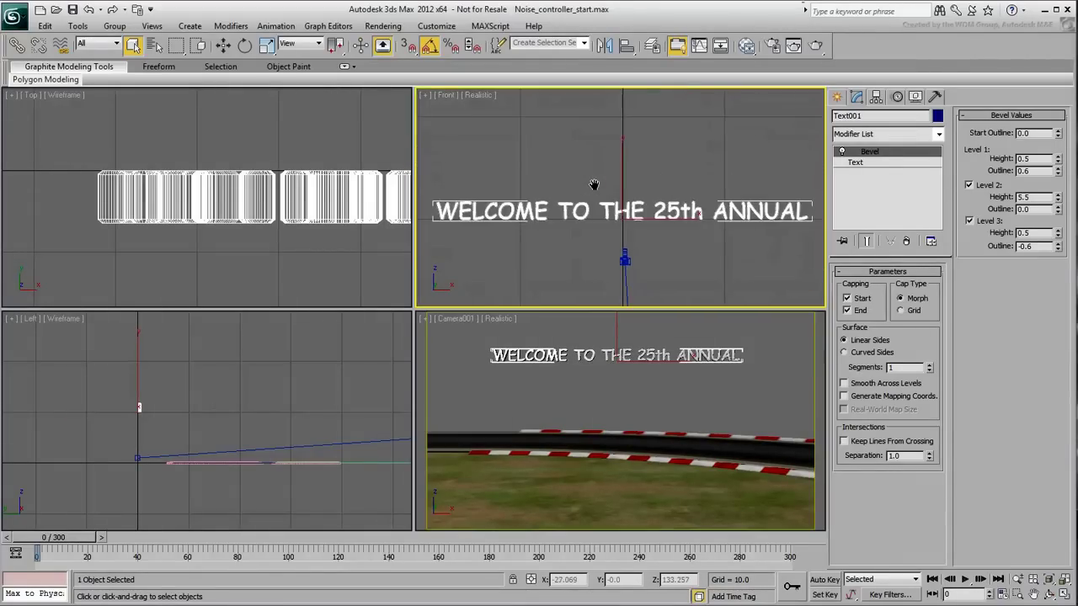
right_click(594, 186)
left_click(608, 196)
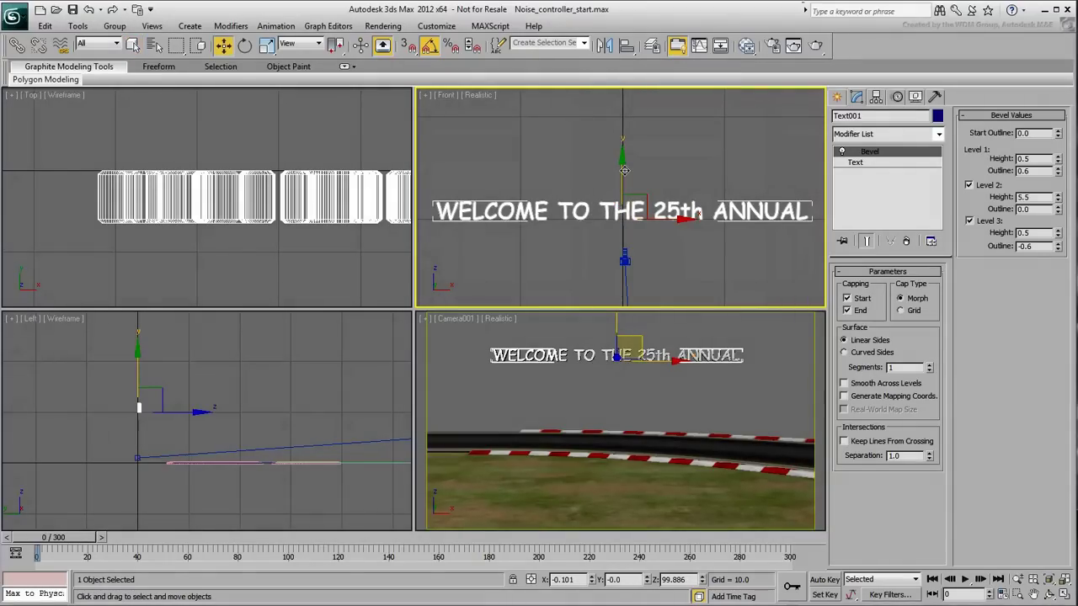
left_click_drag(624, 170, 624, 209, "shift")
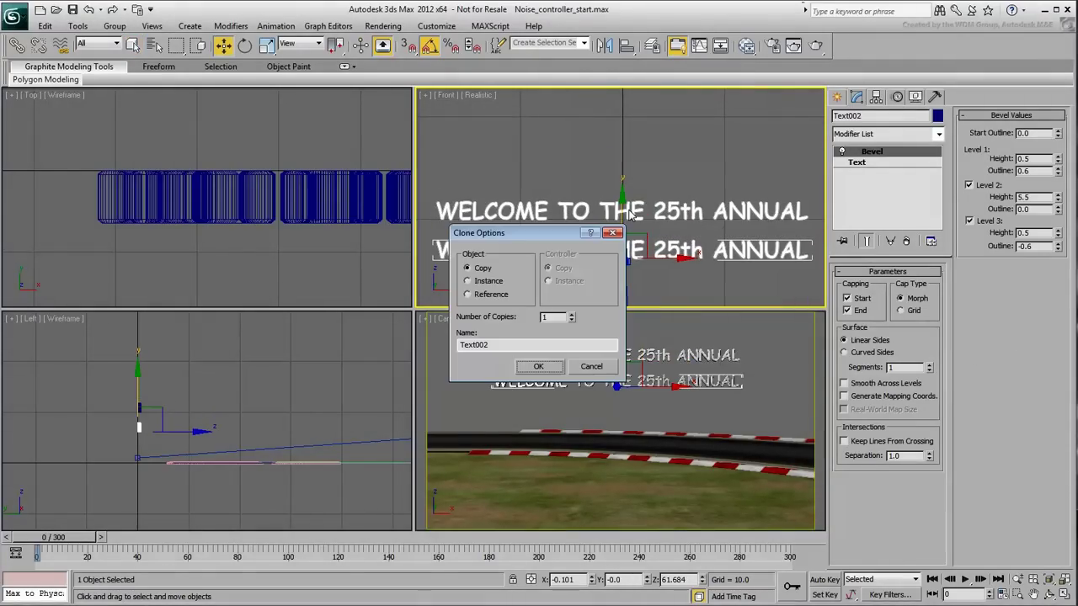
left_click(539, 366)
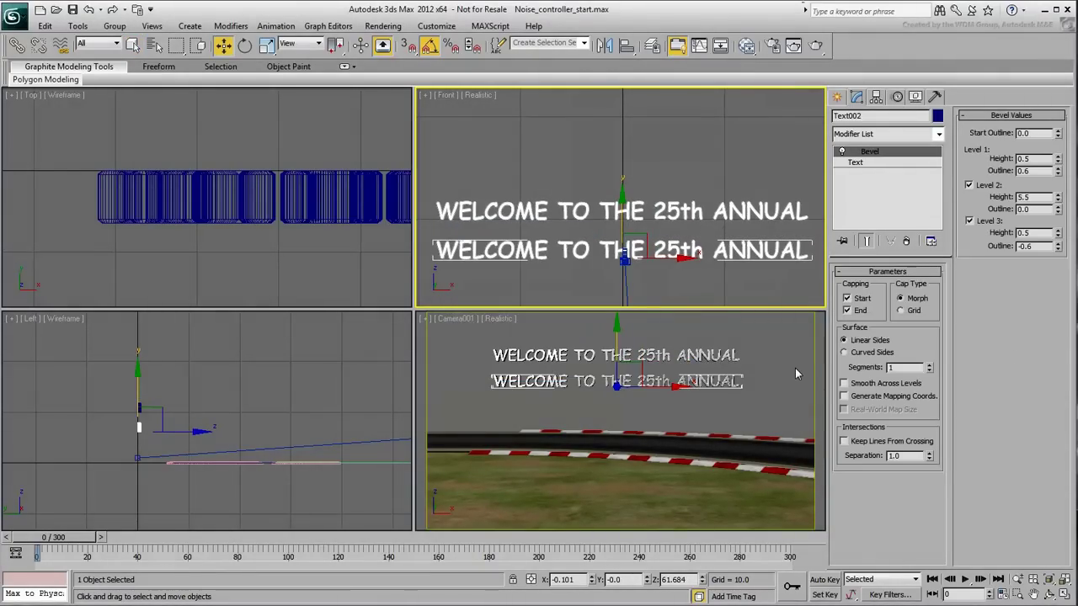
- Set the lower text copy's size to 40 at the base Text level of its modifier stack
right_click(773, 358)
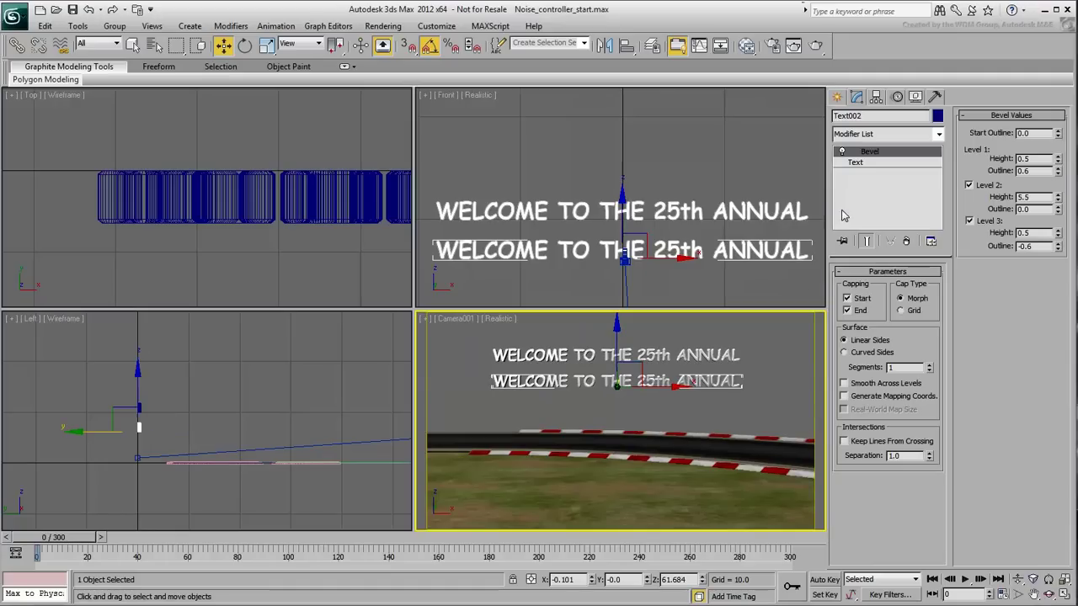
left_click(878, 164)
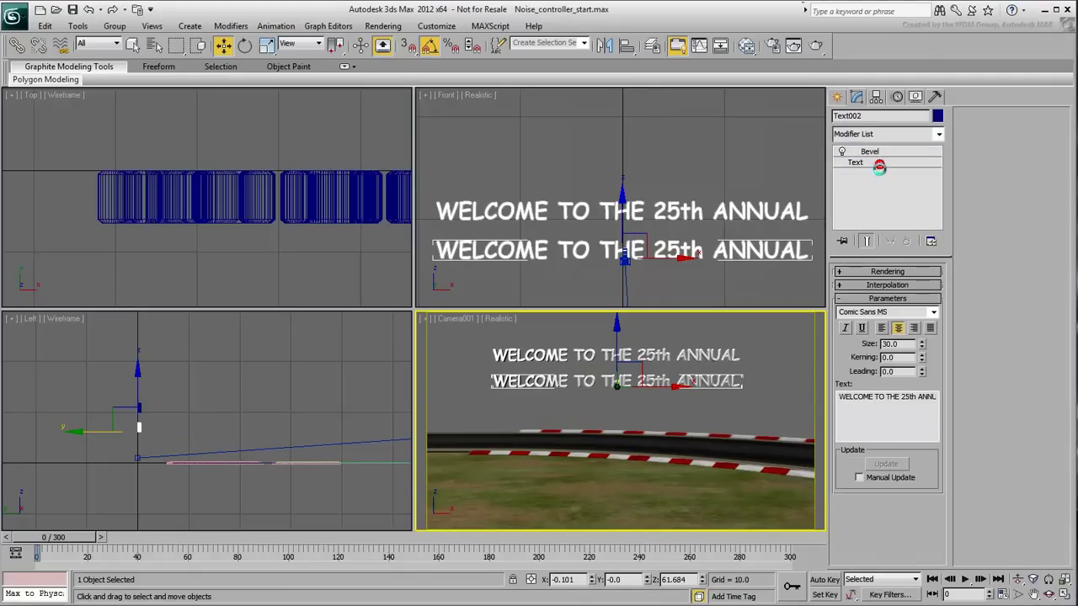
double_click(906, 345)
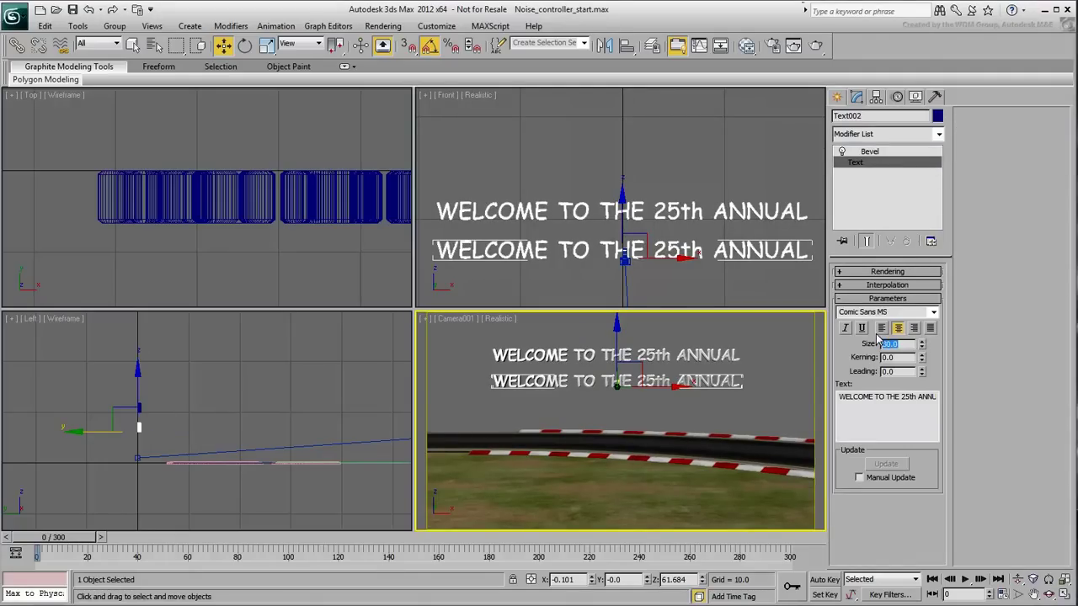
type("40")
key("Return")
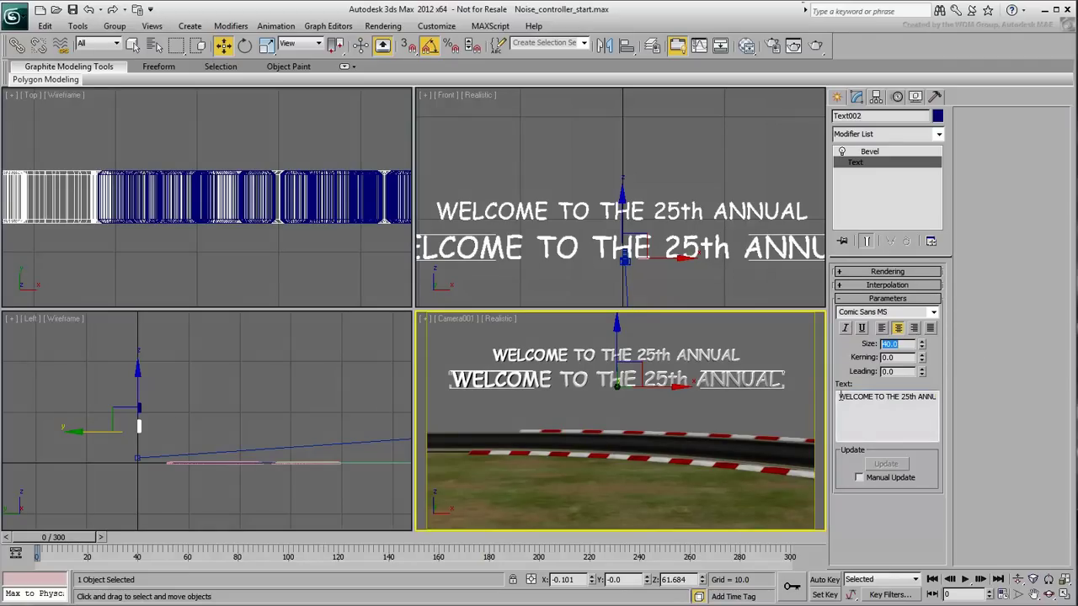
- Replace the lower text with the single letter P and move it to about X -71, Z 55 in the Front view
left_click_drag(839, 395, 1035, 403)
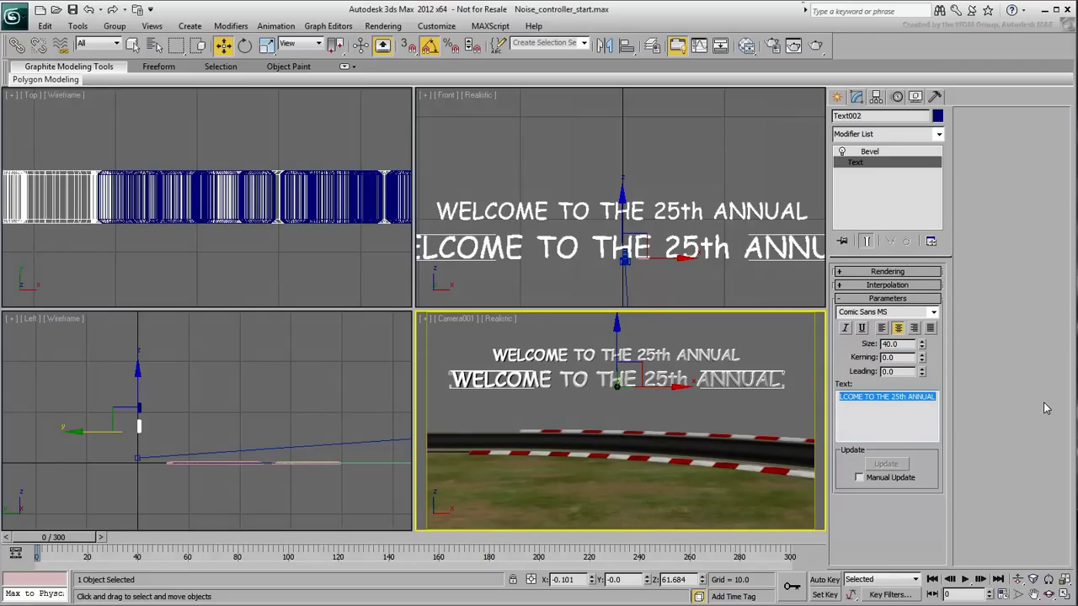
type("P")
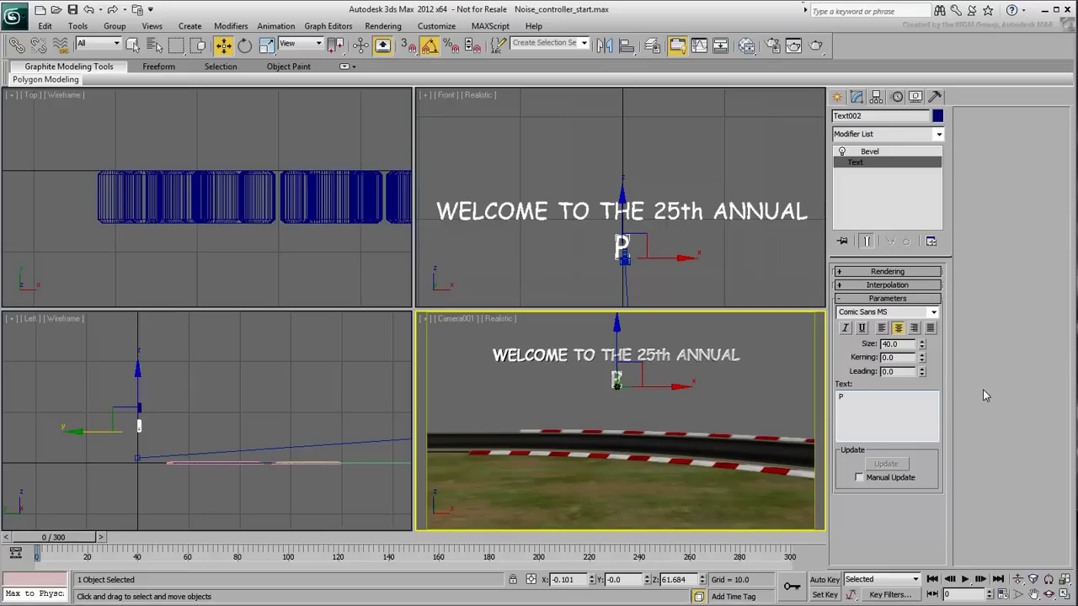
left_click(681, 260)
left_click_drag(666, 259, 591, 259)
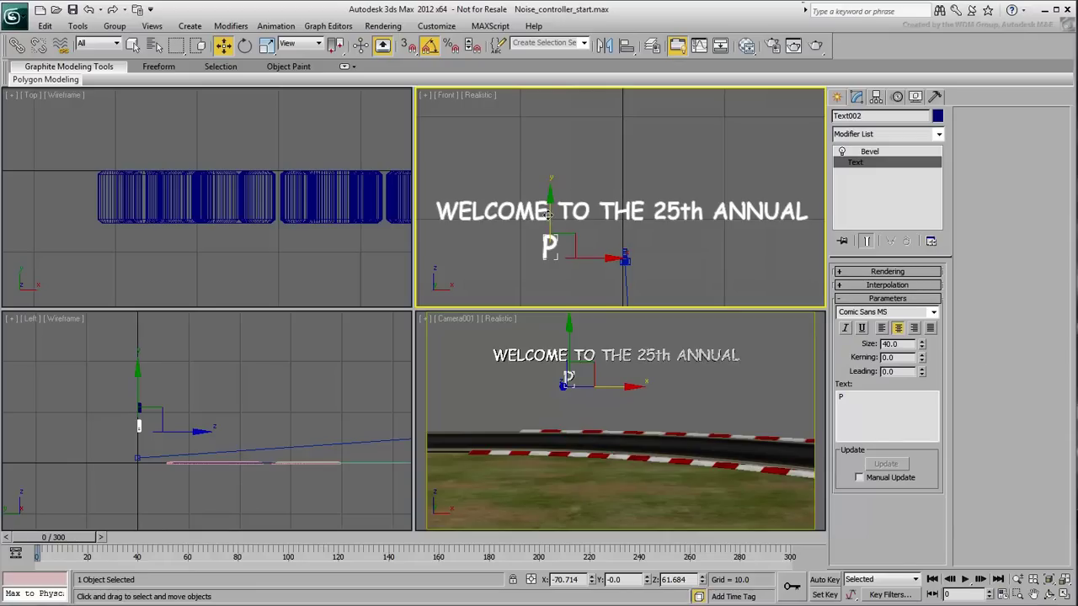
left_click_drag(549, 214, 556, 226)
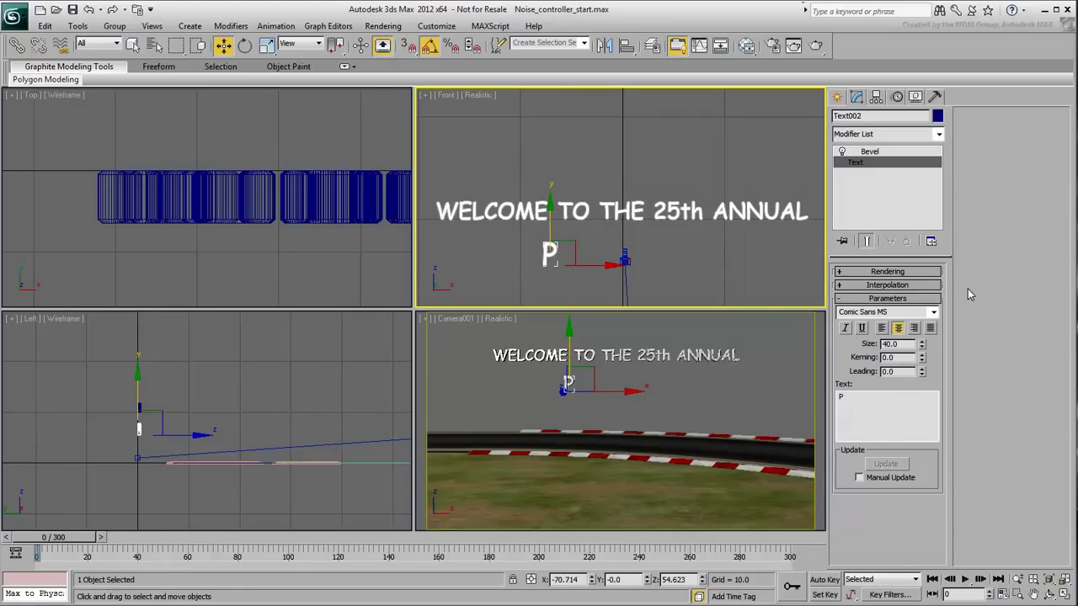
- Clone the letter P as one independent copy about 114 units along X in the Front view
middle_click_drag(662, 241, 655, 181)
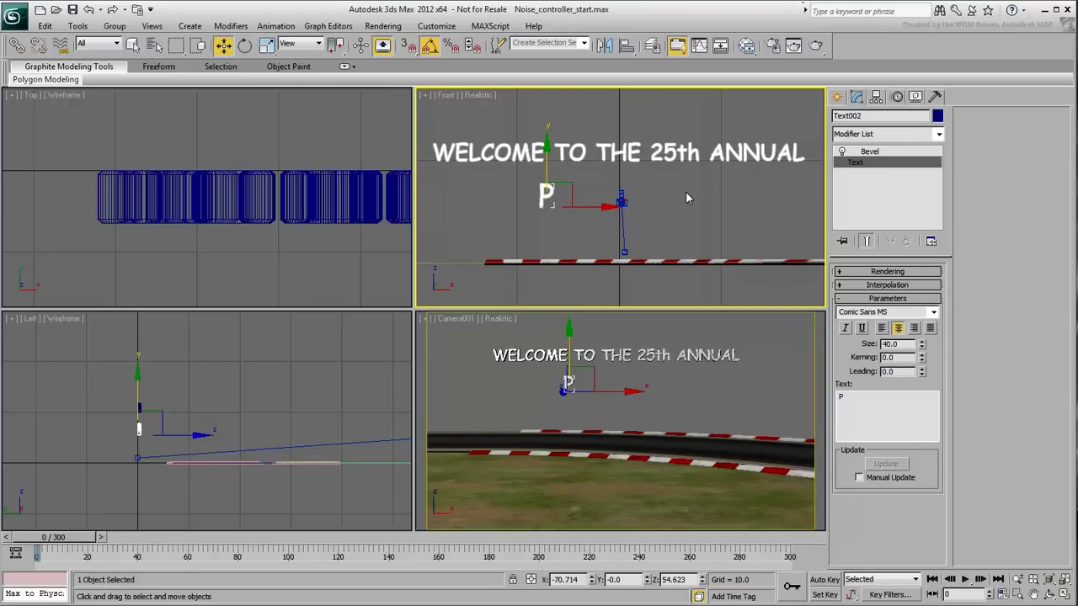
left_click_drag(583, 206, 701, 206, "shift")
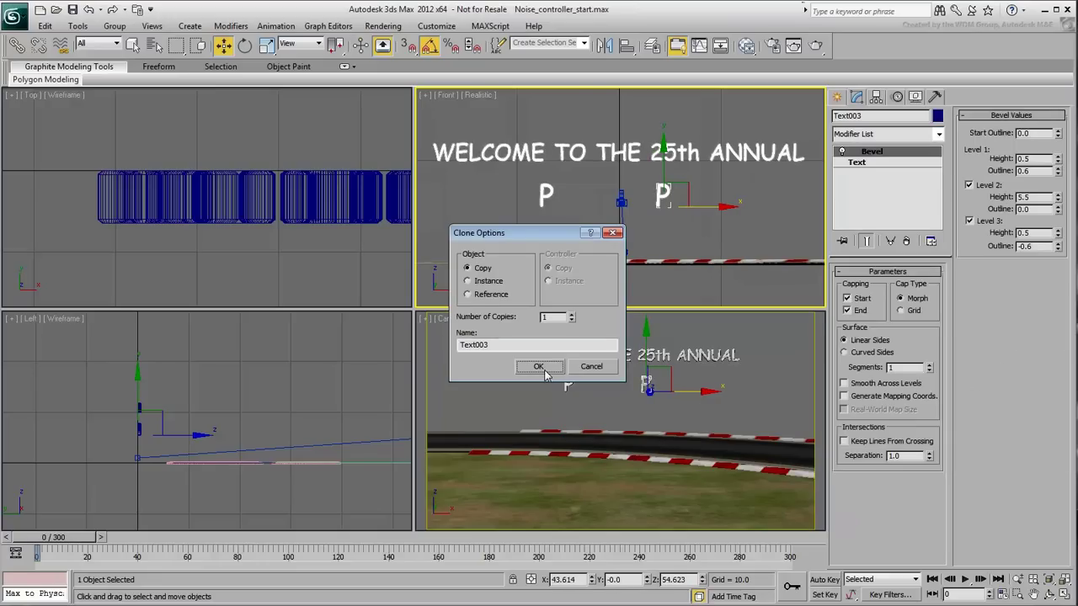
left_click(539, 367)
- Assign a Noise Float controller to the Z Position track of the copied letter P
left_click(898, 97)
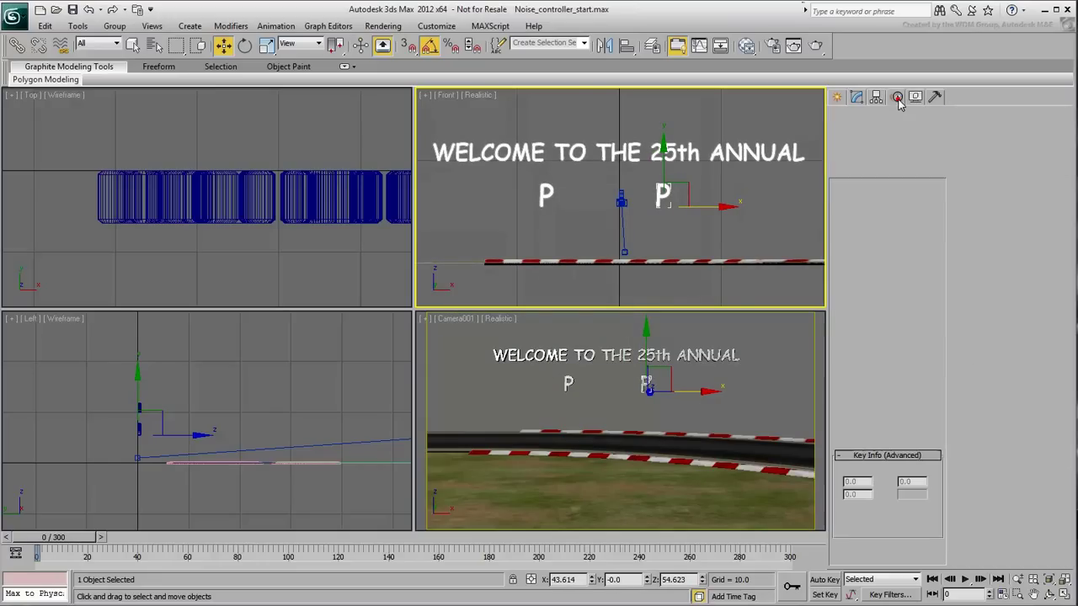
left_click(855, 187)
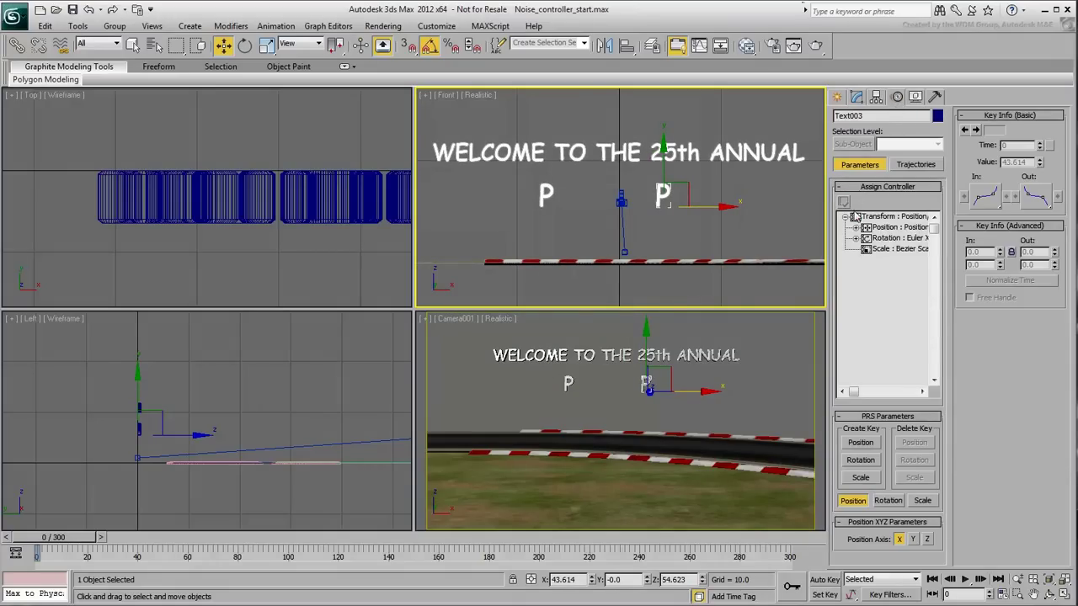
left_click(856, 229)
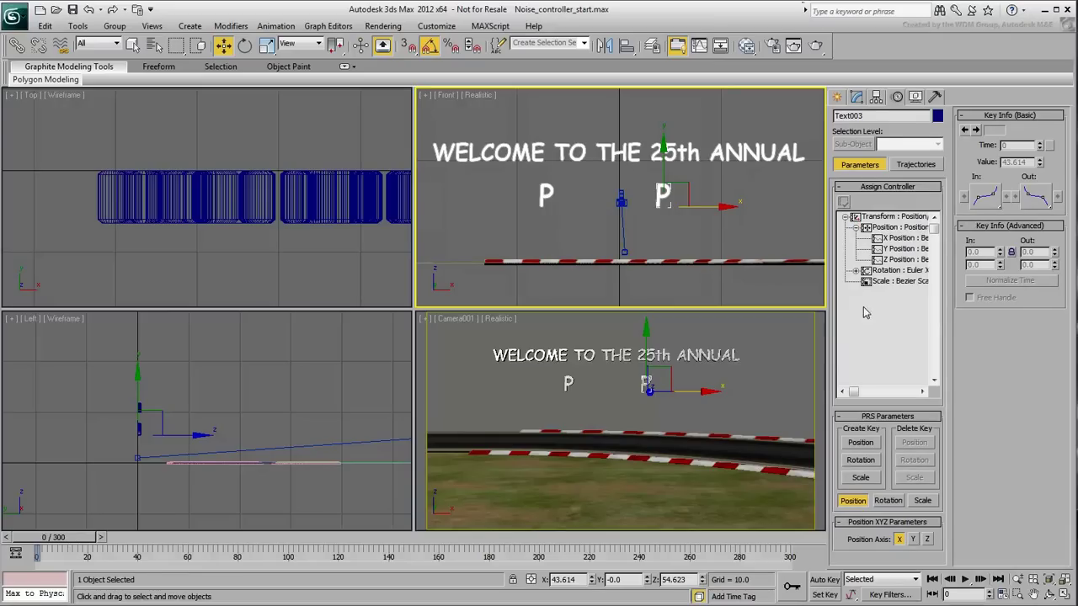
left_click_drag(854, 393, 869, 394)
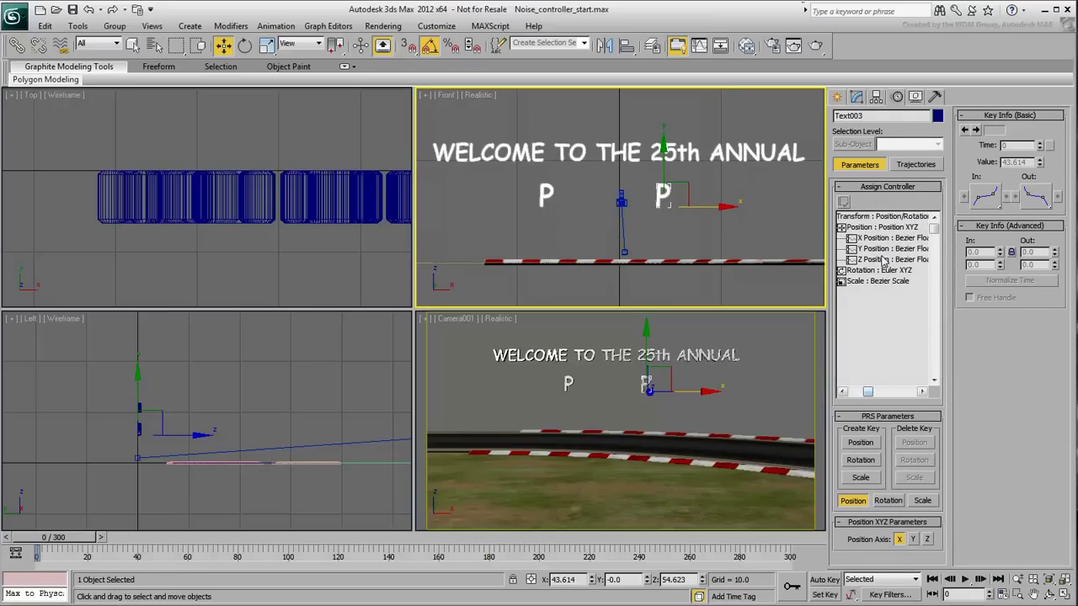
left_click(879, 260)
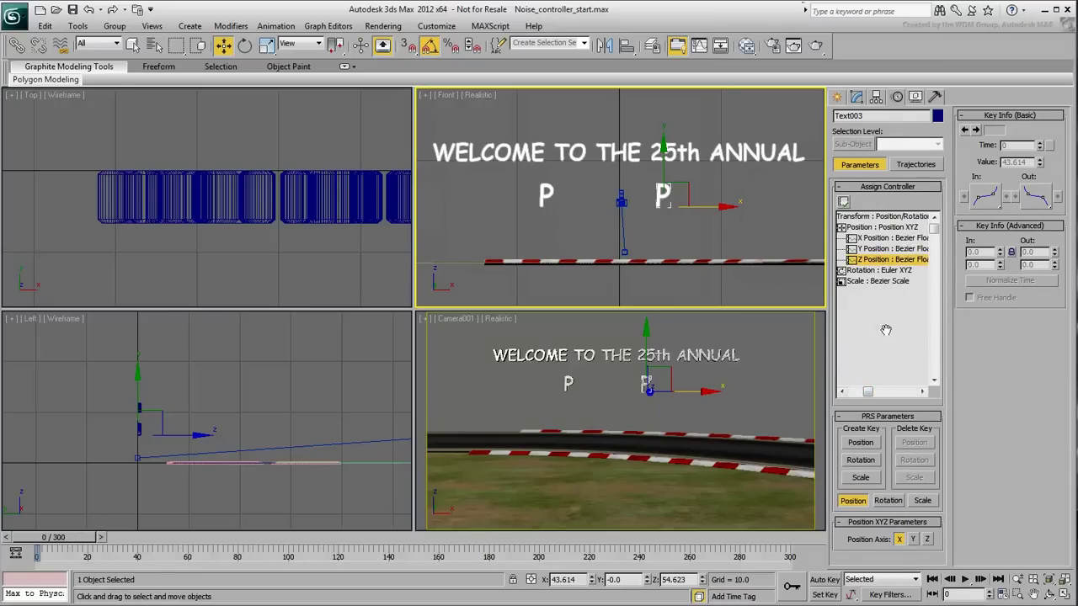
left_click(844, 203)
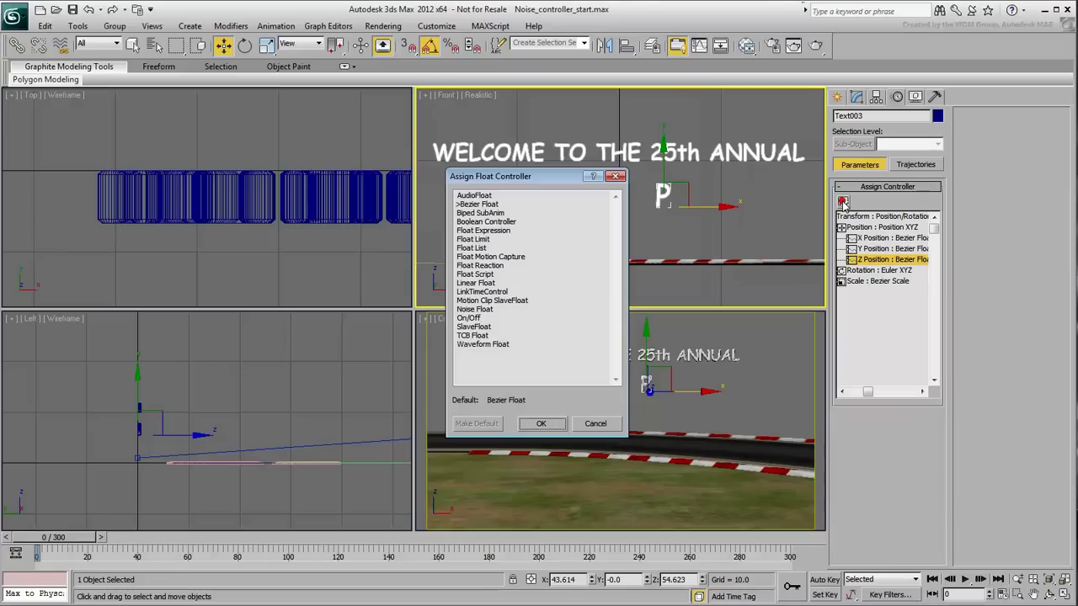
left_click(482, 309)
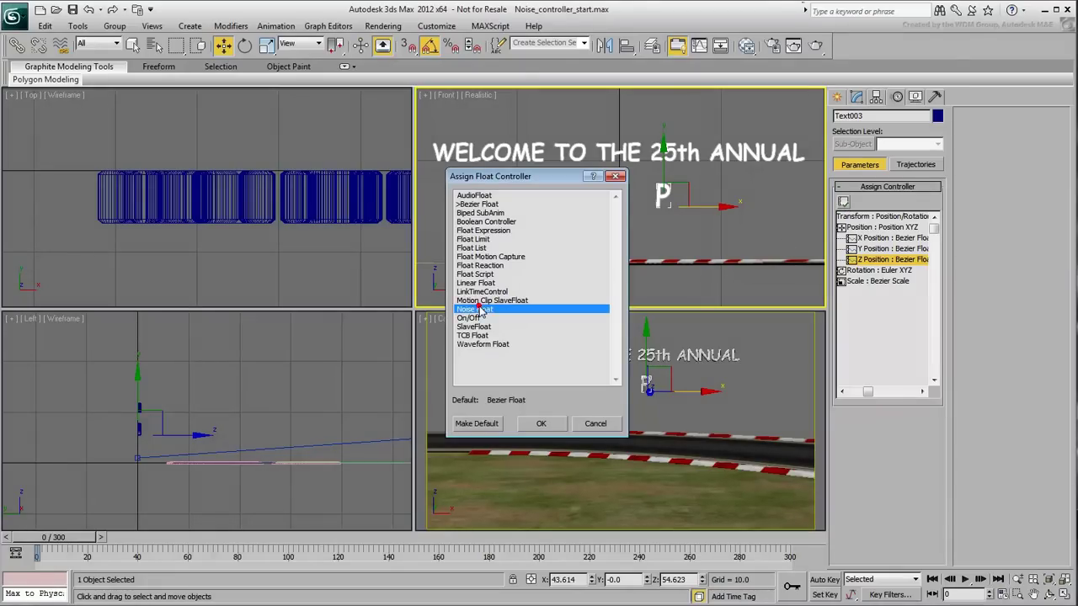
left_click(540, 424)
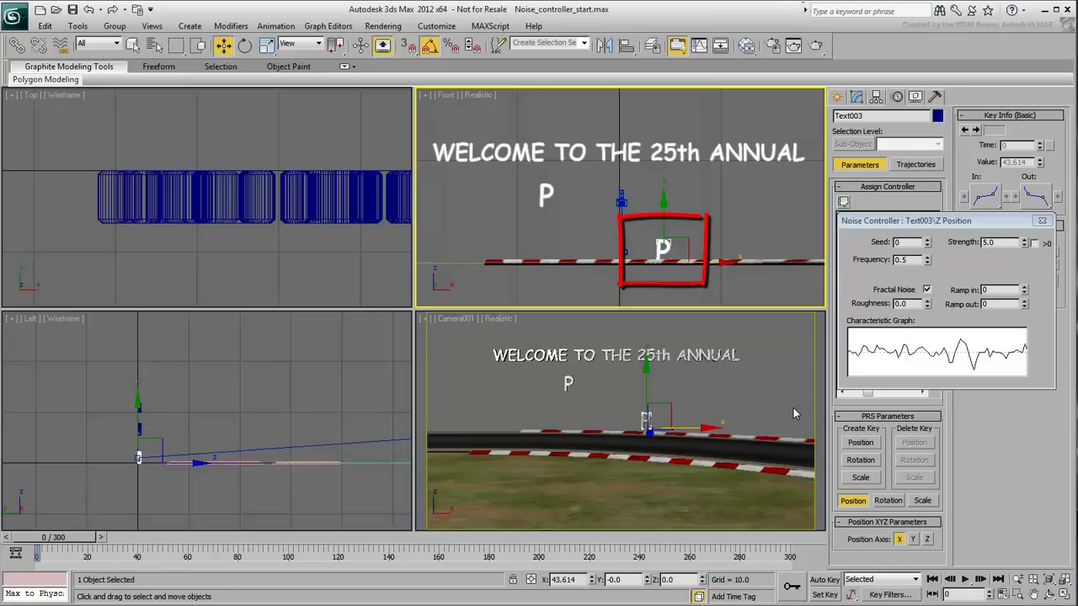
- Preview the copied letter's noise motion along the timeline, delete the copy and close its noise settings
mouse_move(67, 539)
left_mouse_down()
mouse_move(539, 539)
mouse_move(71, 539)
left_mouse_up()
key("w")
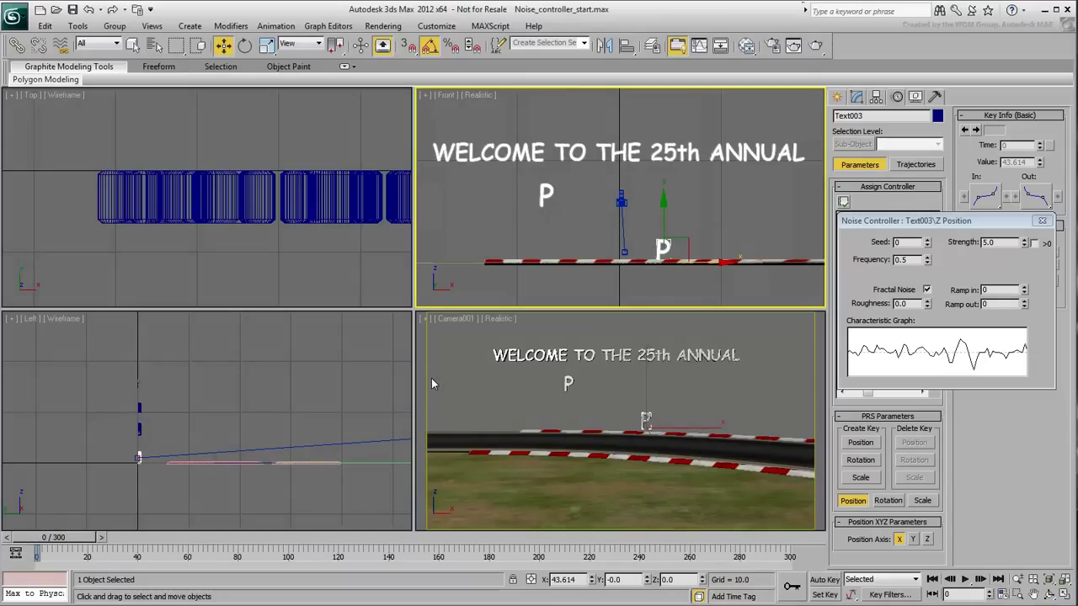
left_click(696, 280)
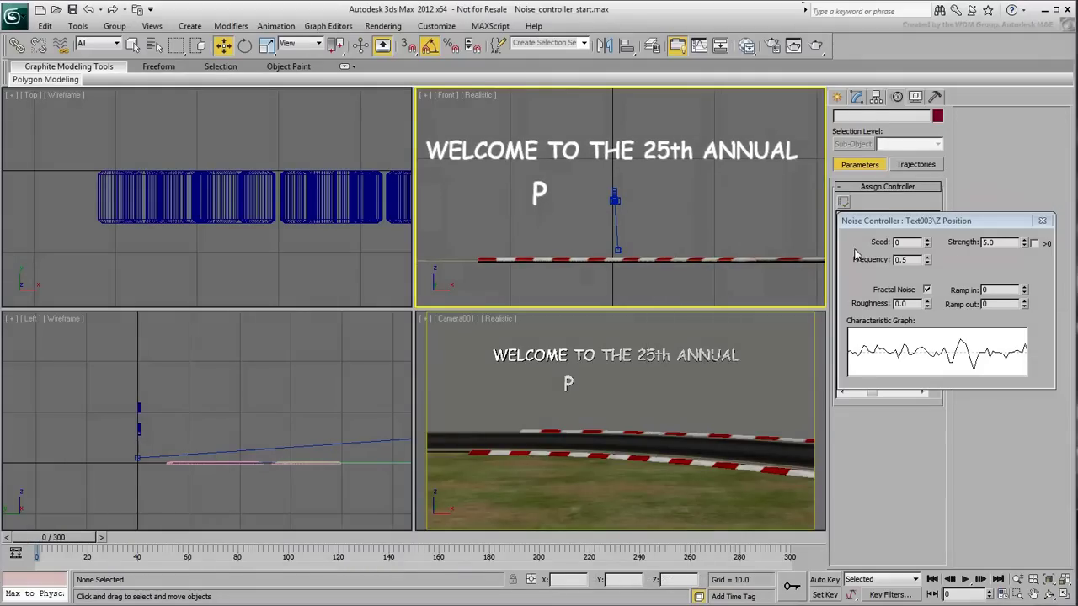
left_click(1042, 220)
- Freeze the transforms of the original letter P in the Front view, accepting the extra controller layer
middle_click_drag(546, 207, 591, 216)
left_click(587, 206)
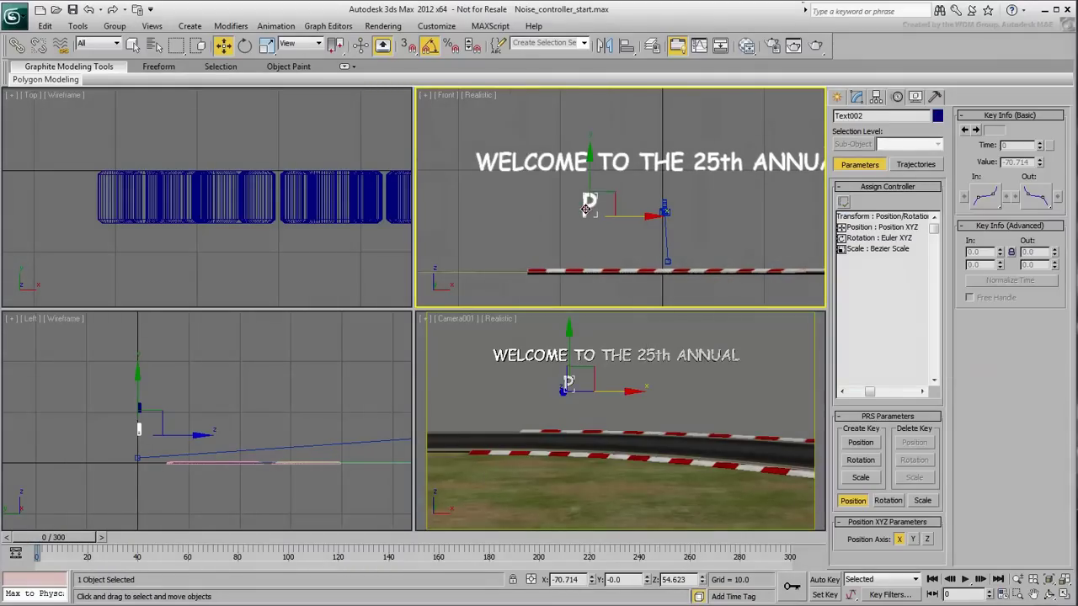
scroll(587, 229, "up", 2)
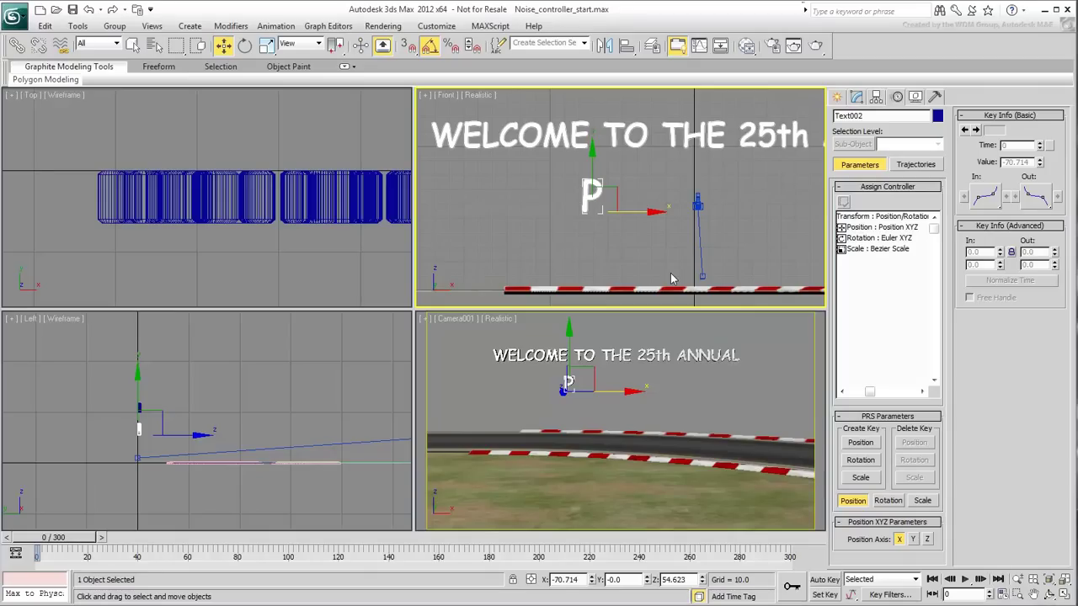
right_click(595, 223, "alt")
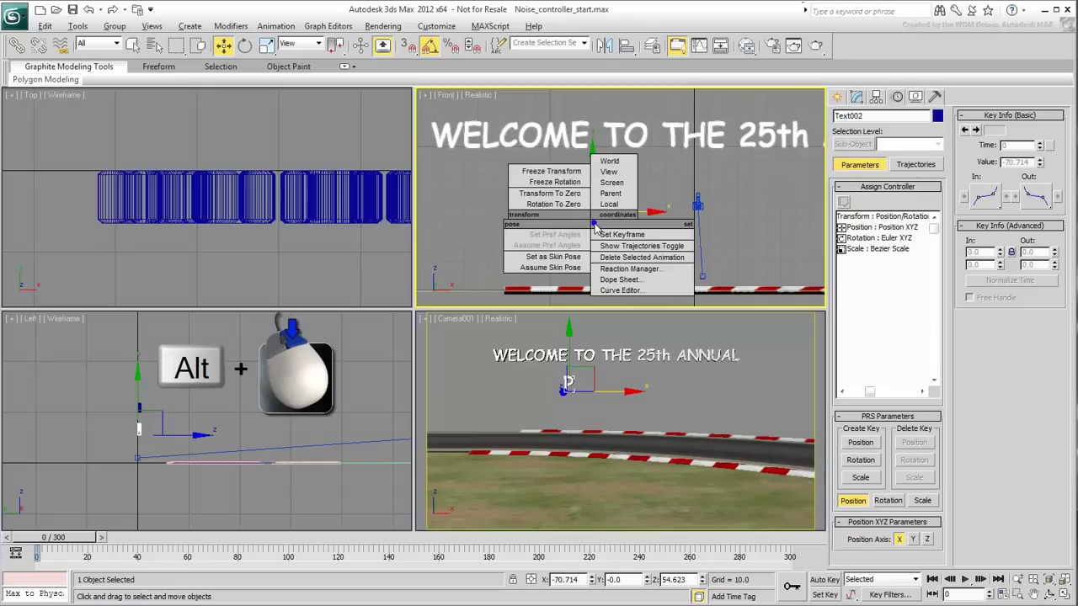
left_click(578, 173)
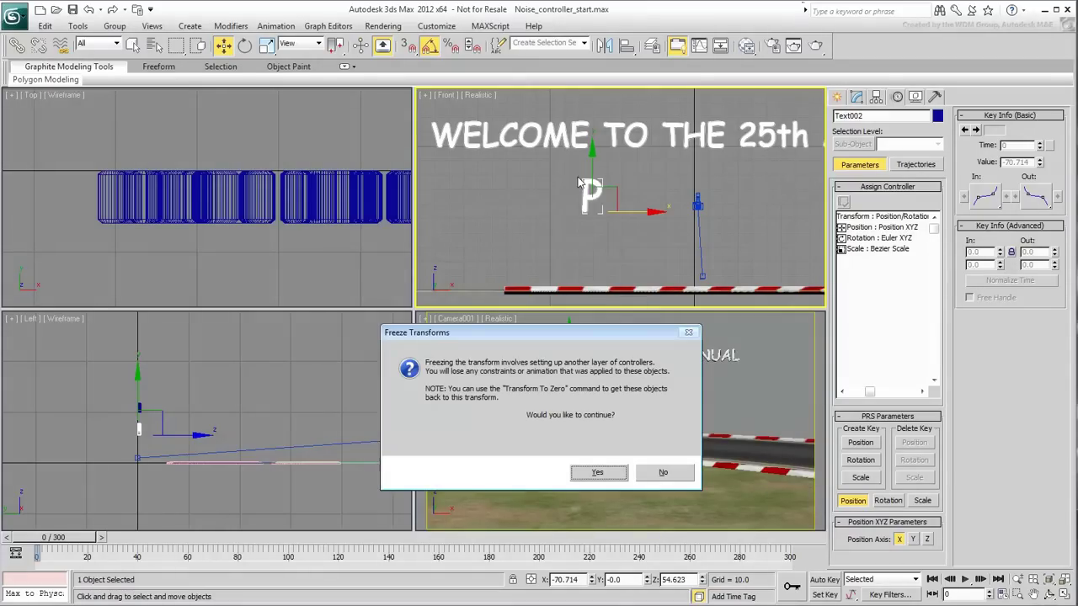
left_click(597, 473)
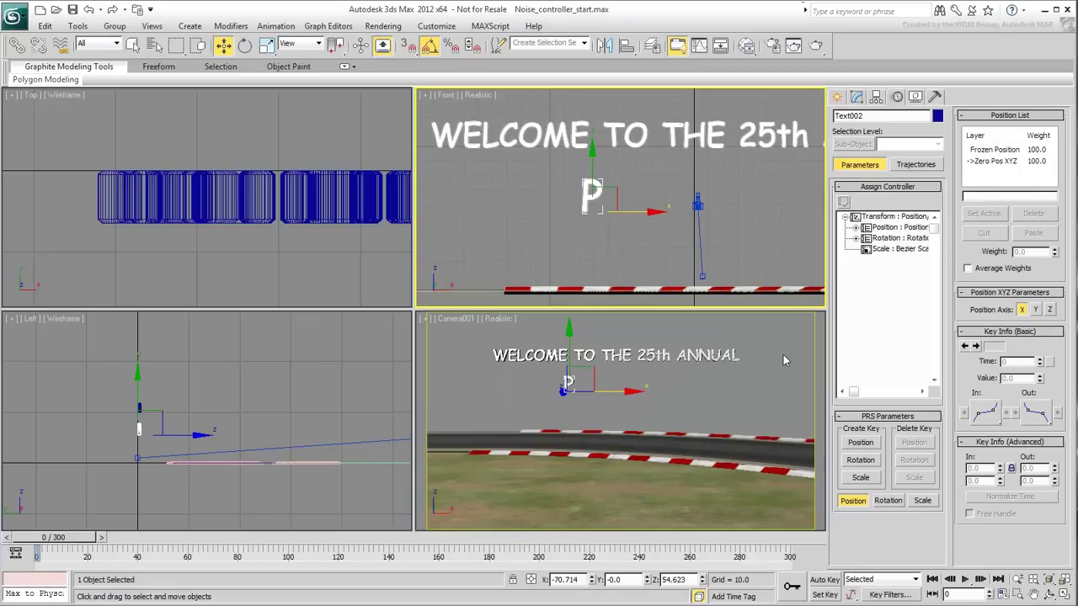
- Assign a Noise Float controller to the Z Position track under Zero Pos XYZ in the letter's Position List
left_click_drag(853, 392, 862, 394)
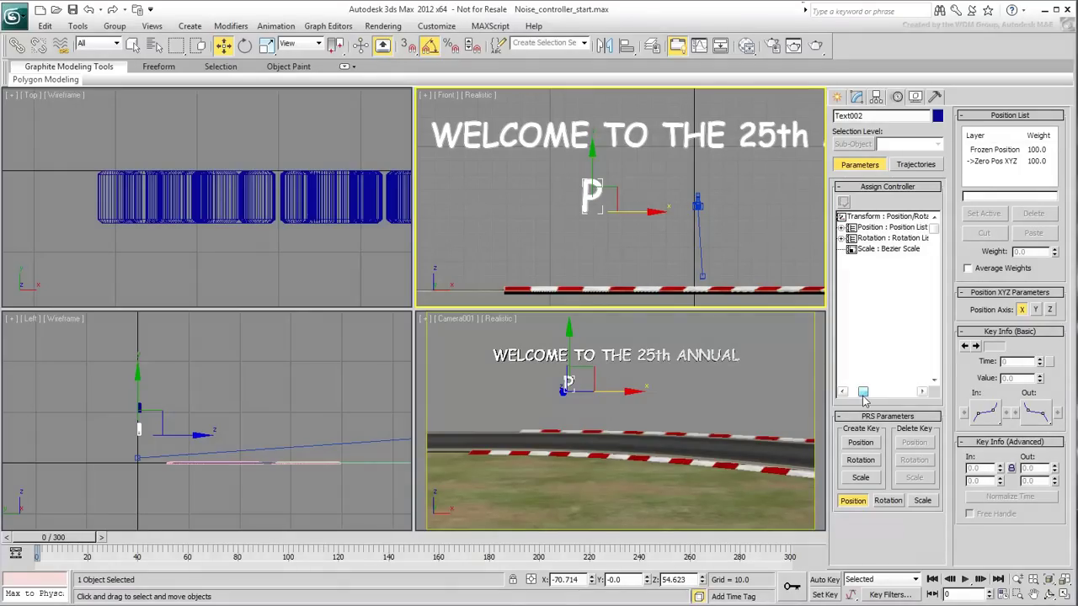
left_click(841, 228)
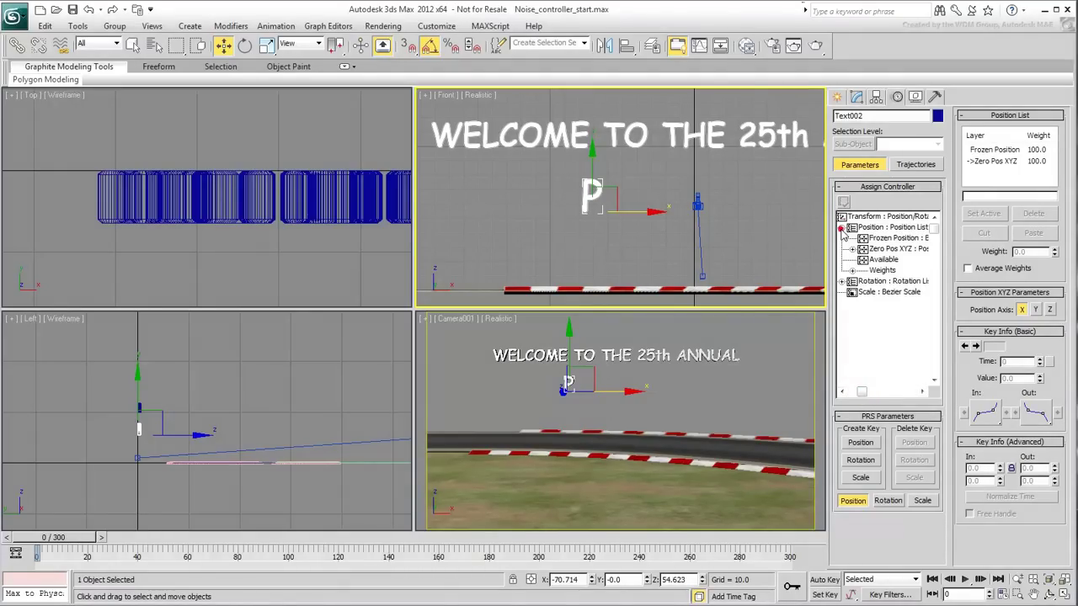
left_click_drag(862, 392, 870, 394)
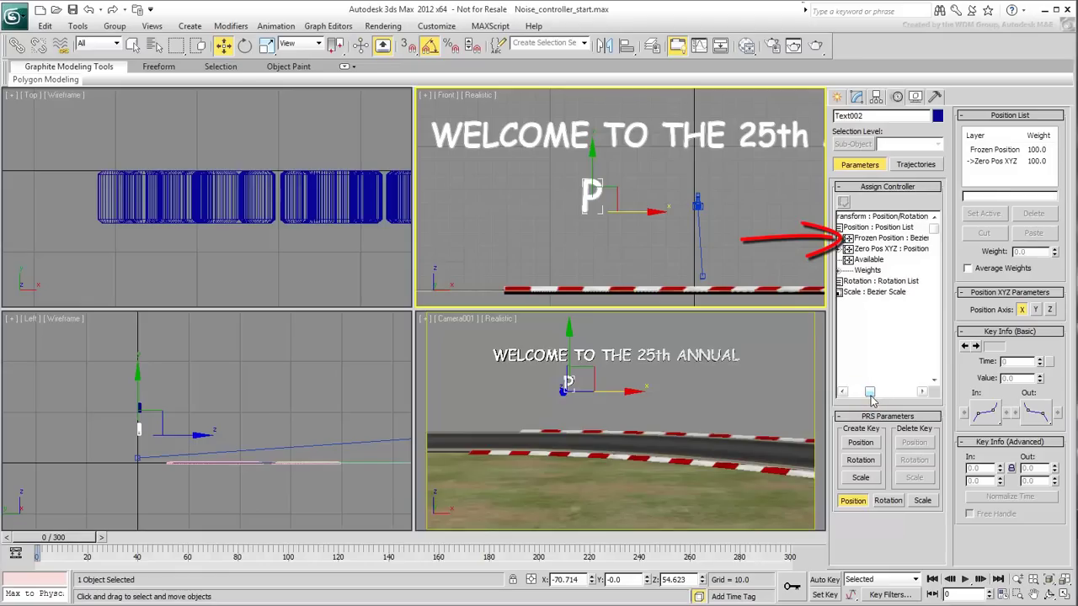
left_click(881, 239)
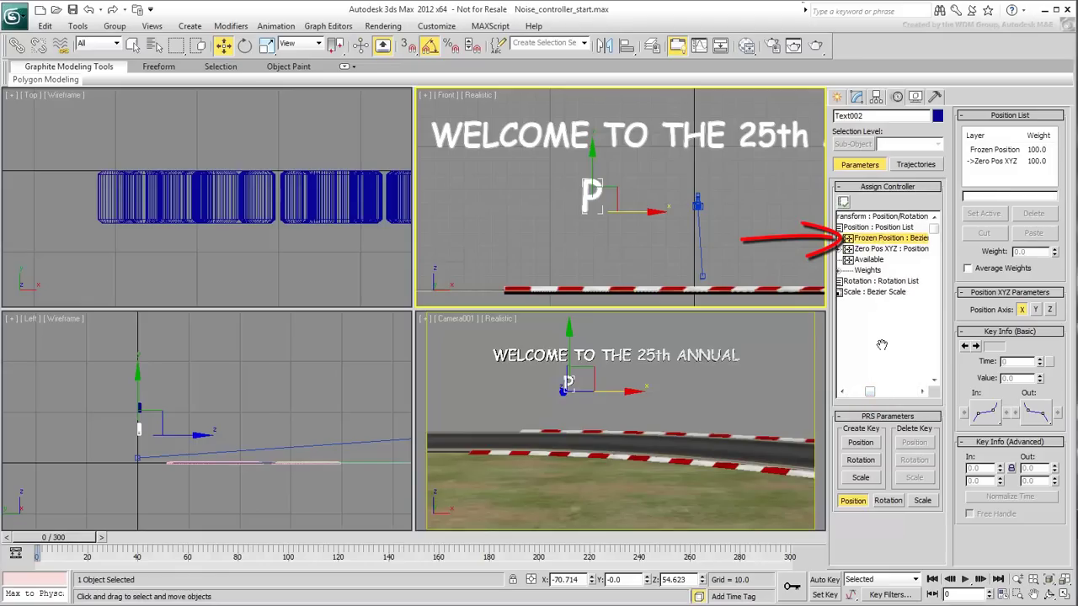
left_click(875, 250)
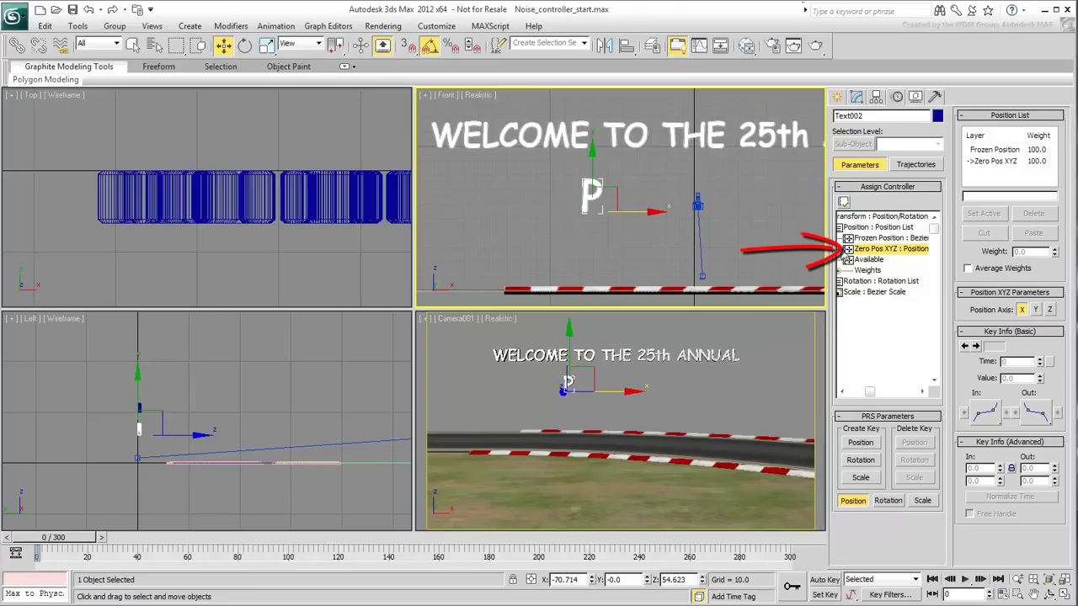
left_click(848, 250)
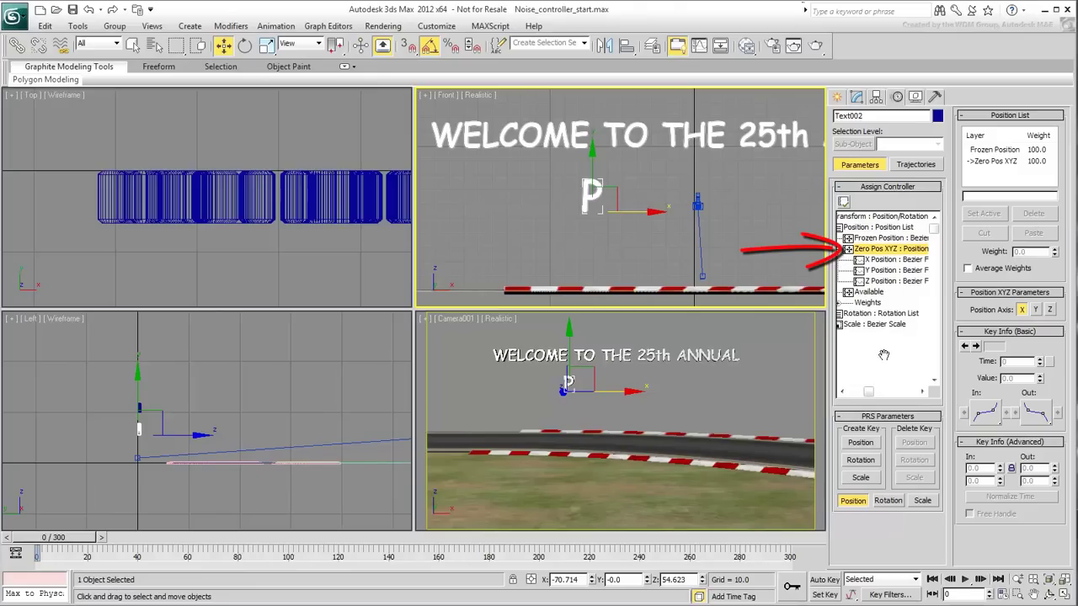
left_click(893, 281)
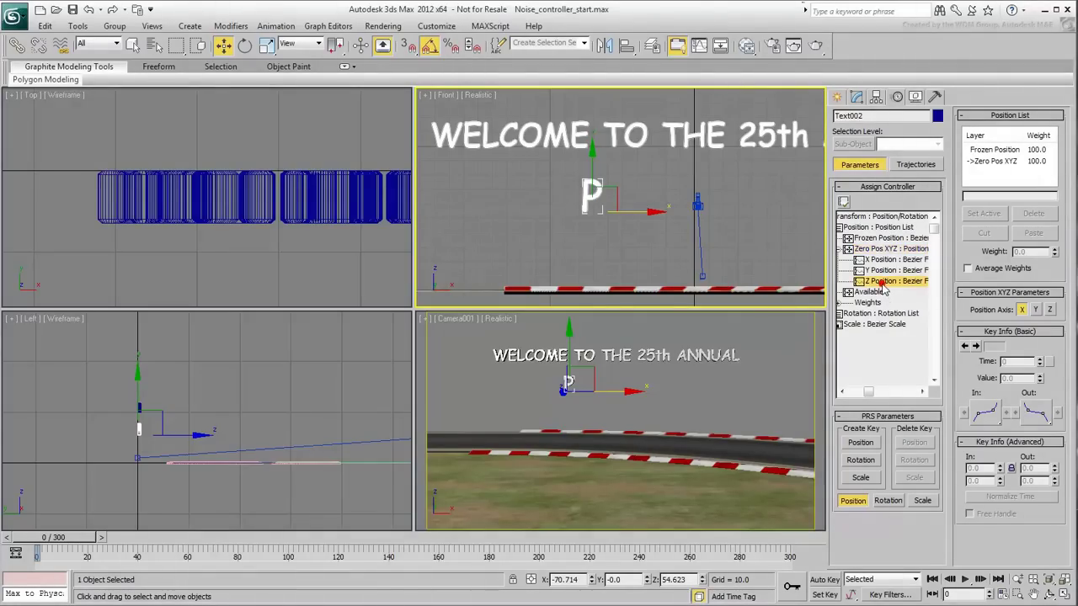
left_click(844, 202)
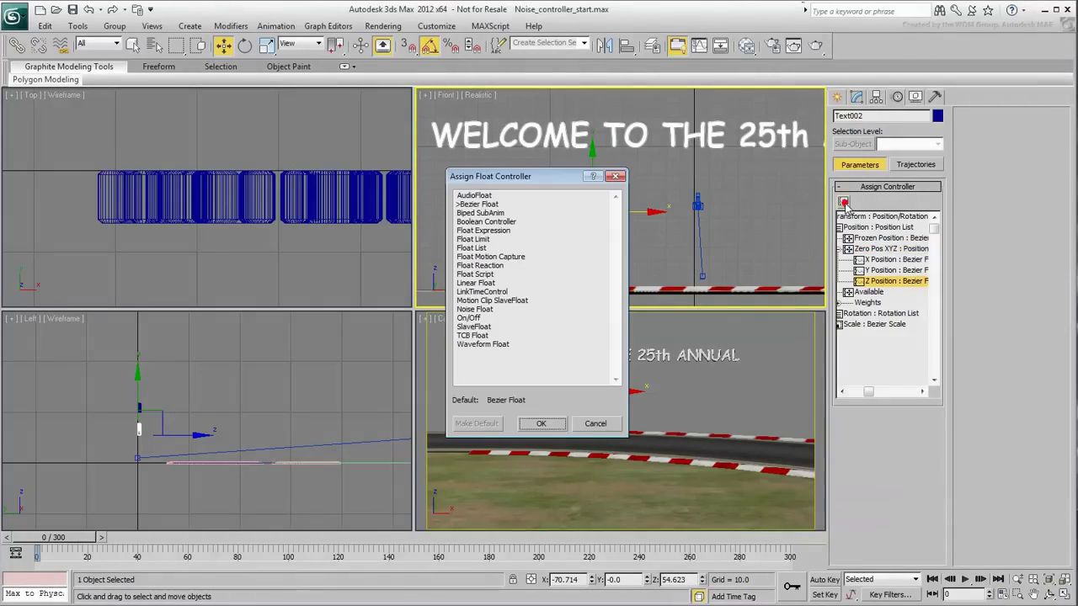
left_click(474, 309)
left_click(542, 424)
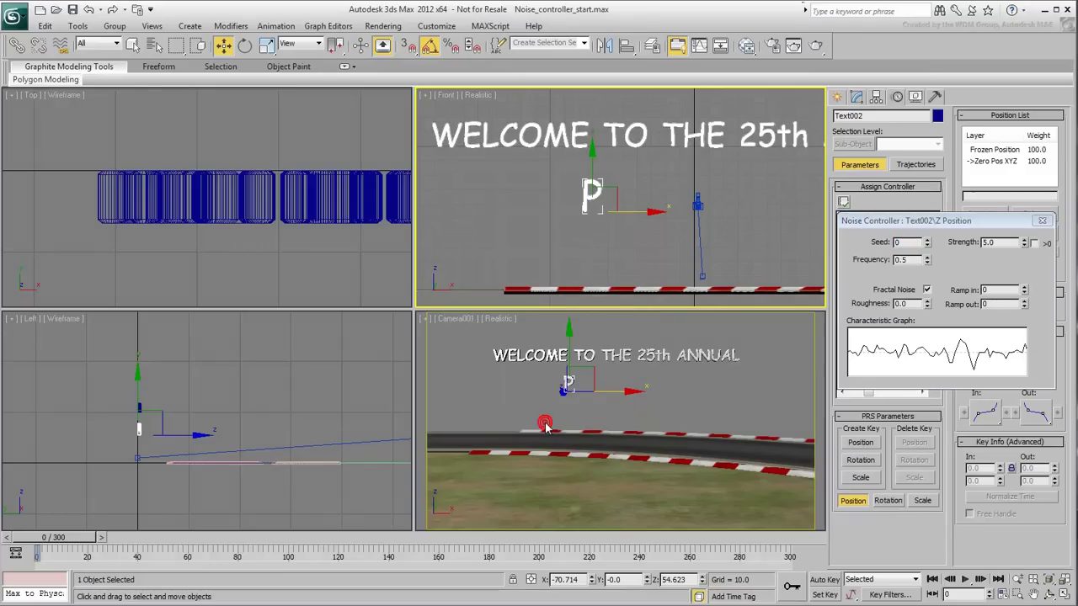
- Preview the letter's noise motion along the timeline and set the Z Position noise strength to 15
left_click_drag(65, 539, 33, 552)
key("w")
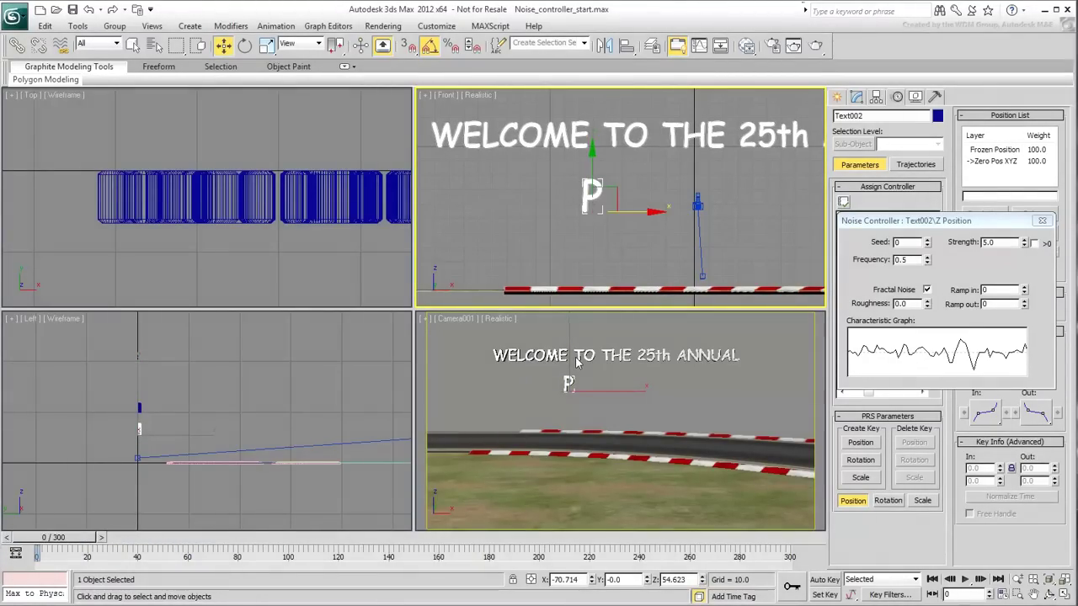
double_click(1003, 241)
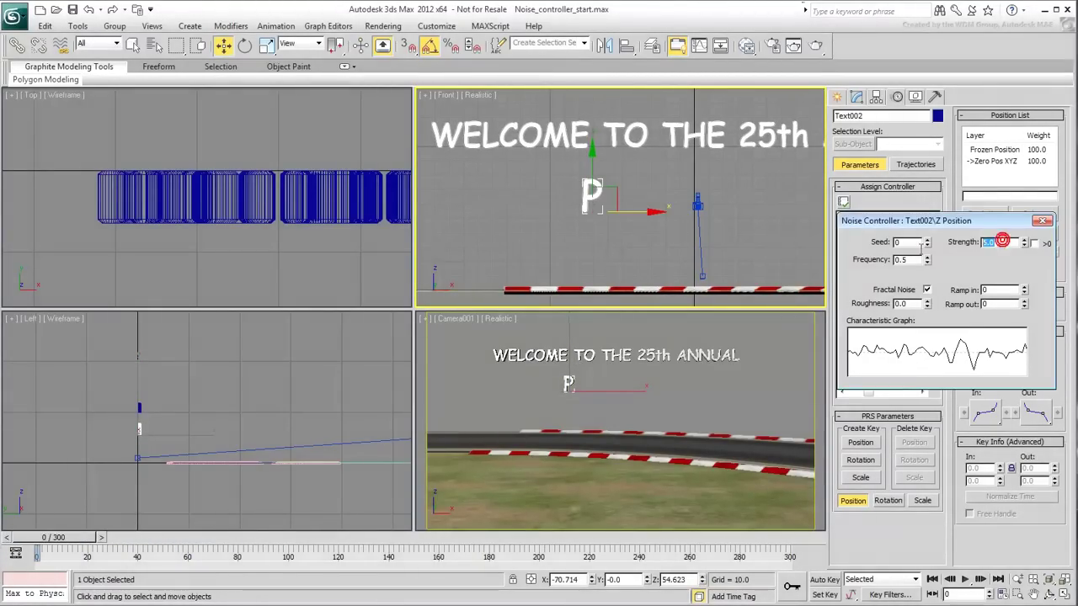
type("15")
key("Return")
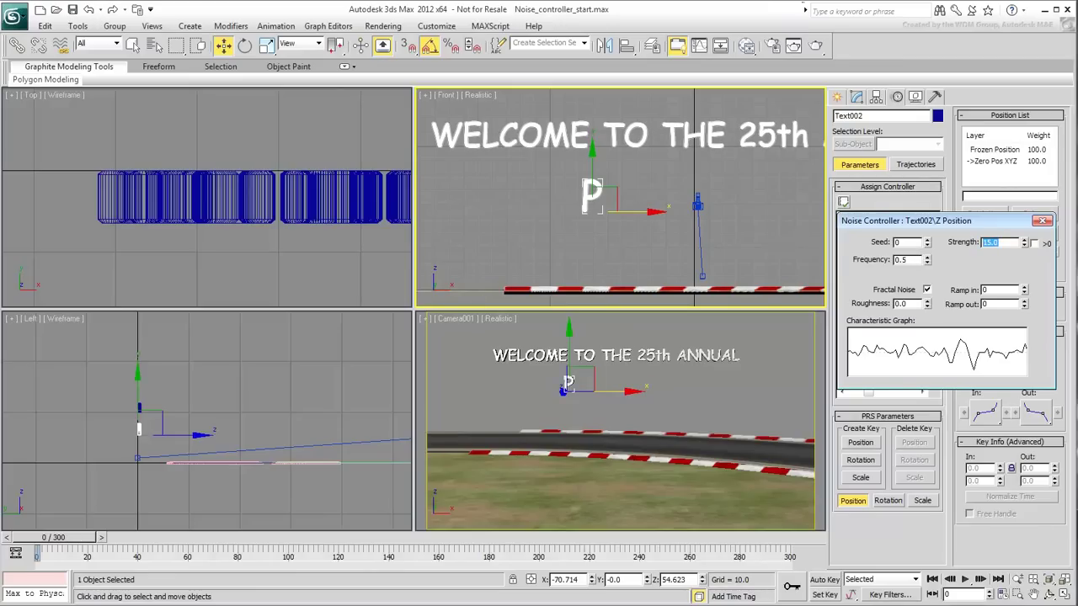
- Try seed values up to 4 for the Z Position noise and return the seed to 0
mouse_move(927, 260)
left_mouse_down()
mouse_move(926, 276)
mouse_move(926, 260)
left_mouse_up()
left_click(927, 290)
left_click(927, 240)
left_click(927, 240)
left_click(927, 240)
left_click(927, 240)
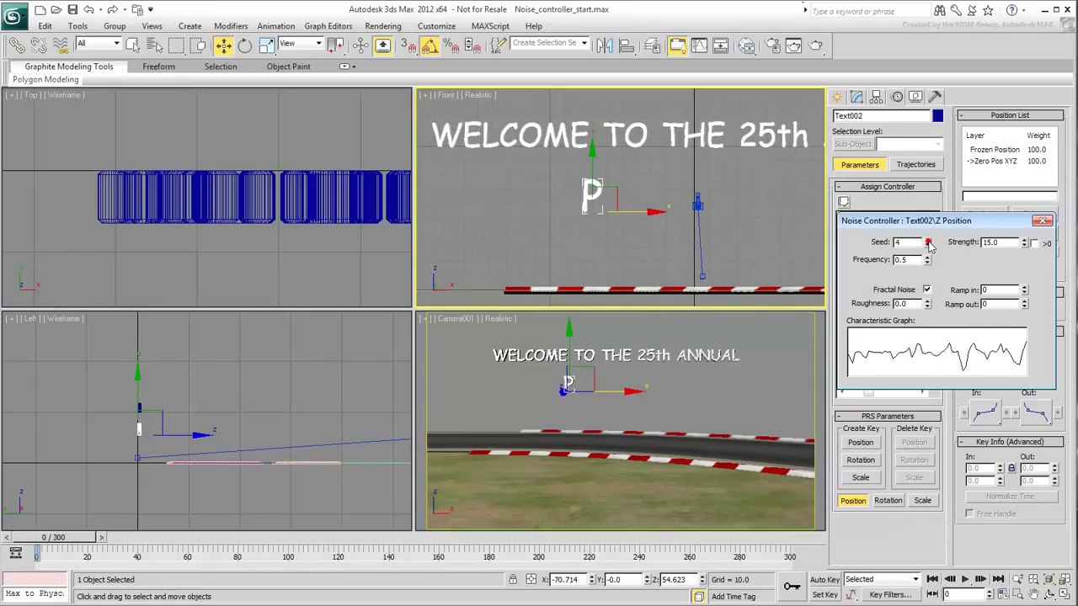
left_click(928, 247)
left_click(927, 246)
left_click(927, 247)
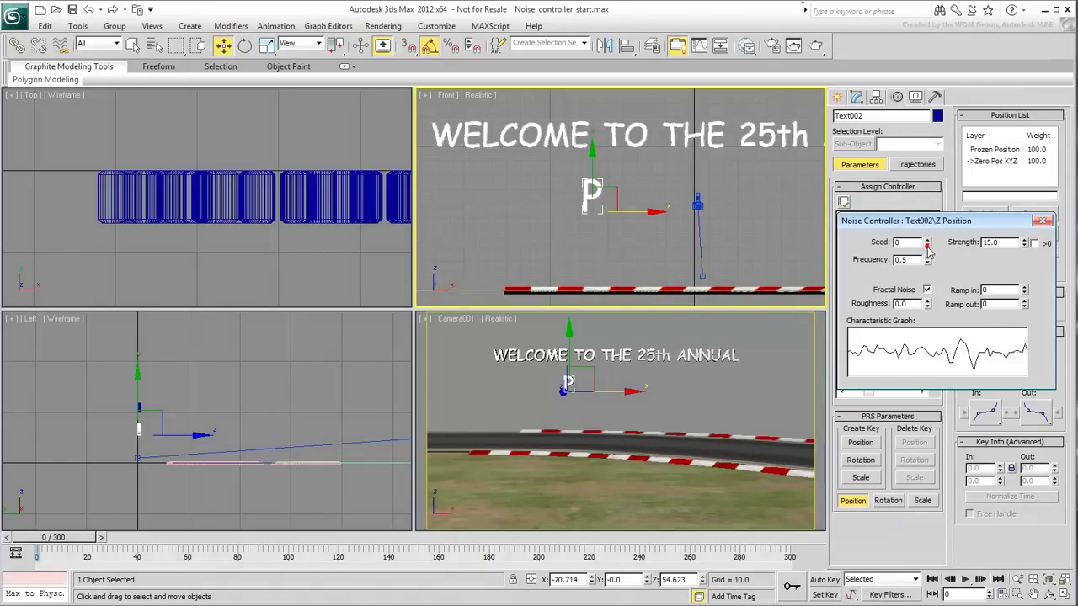
- Set the Z Position noise seed to 1 and try to move the letter P vertically in an angled view
left_click(927, 247)
left_click(926, 242)
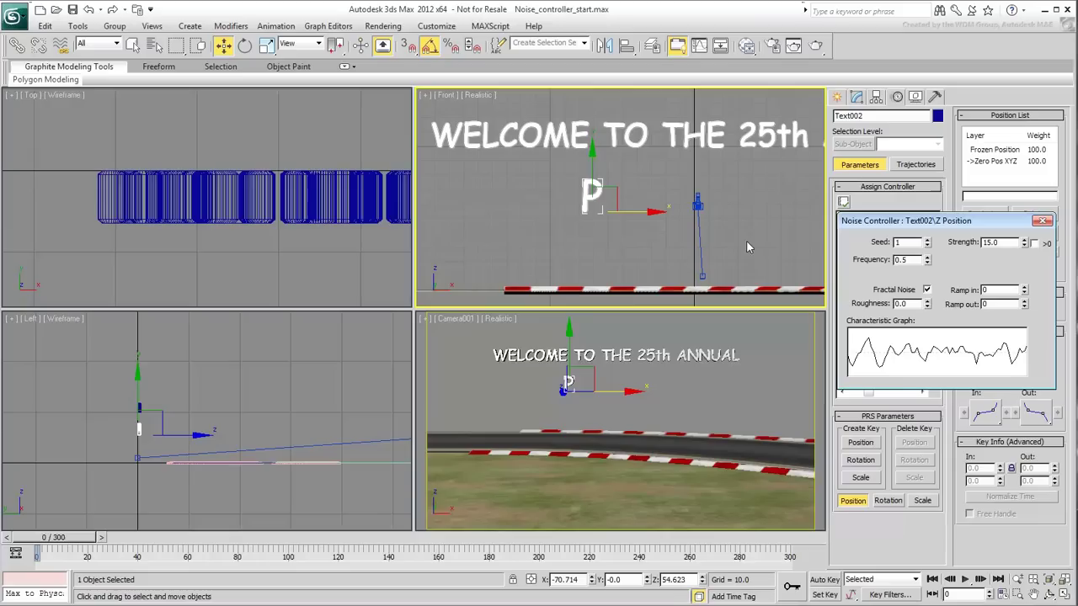
middle_click_drag(323, 358, 263, 451, "alt")
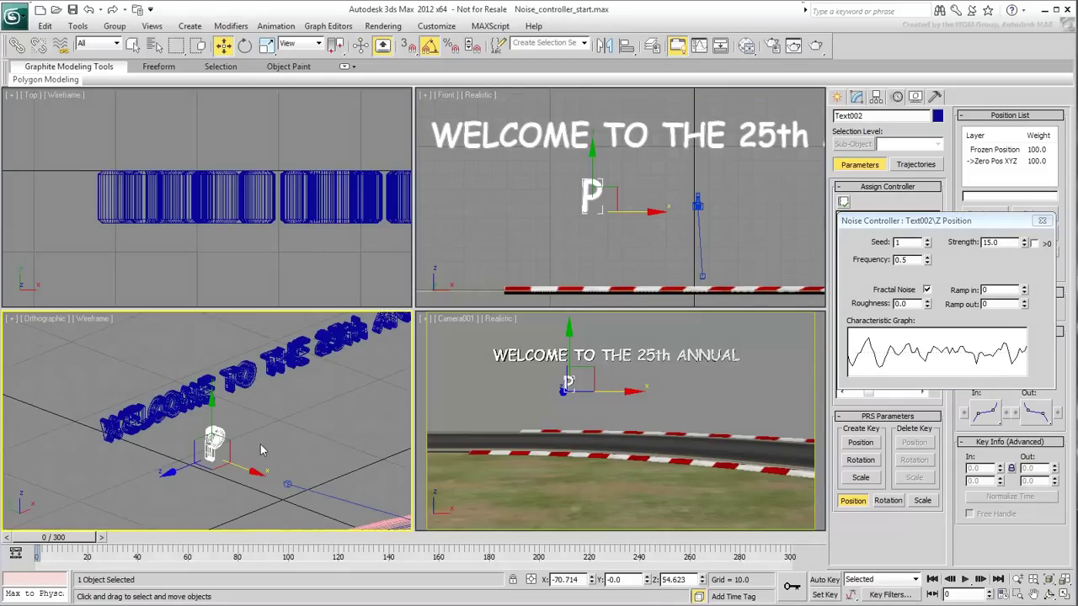
right_click(261, 444)
left_click(270, 459)
middle_click_drag(269, 457, 211, 446, "alt")
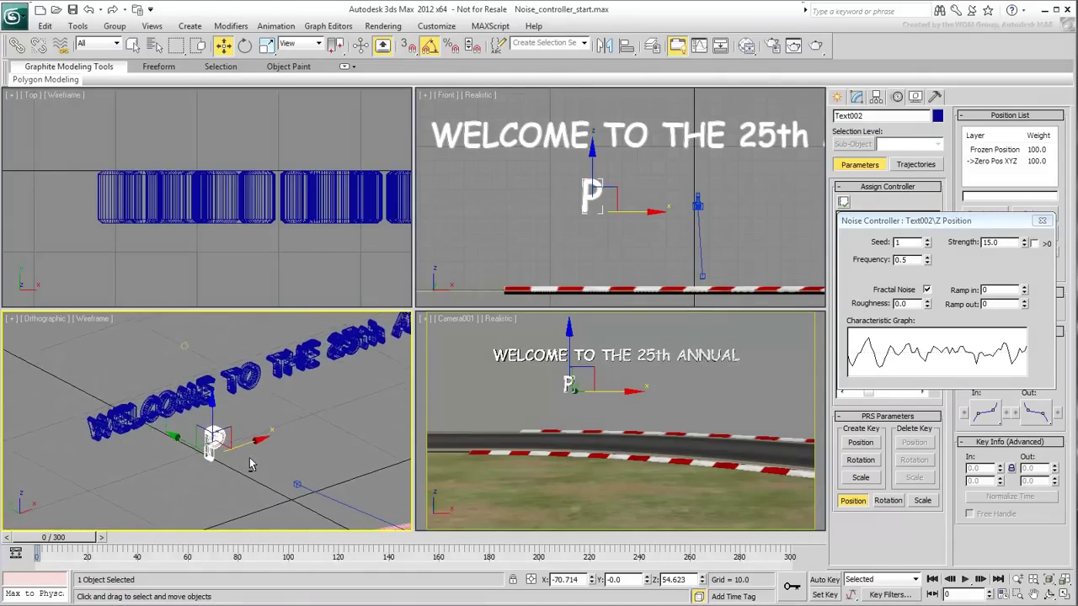
mouse_move(217, 440)
left_mouse_down()
mouse_move(270, 434)
mouse_move(181, 446)
mouse_move(253, 438)
mouse_move(192, 446)
mouse_move(165, 436)
mouse_move(229, 477)
mouse_move(216, 451)
left_mouse_up()
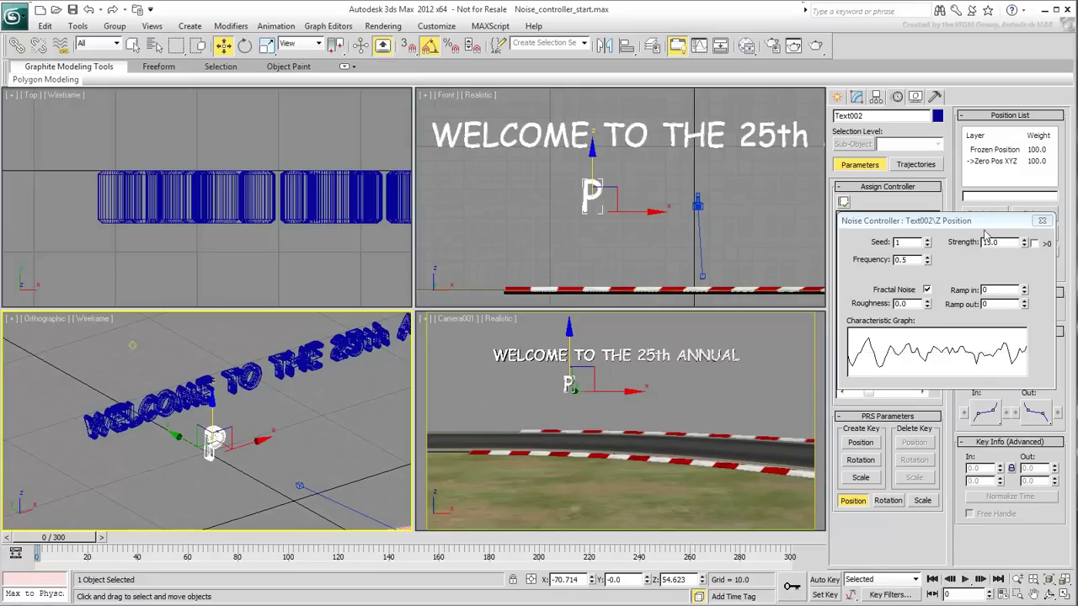
left_click(1041, 221)
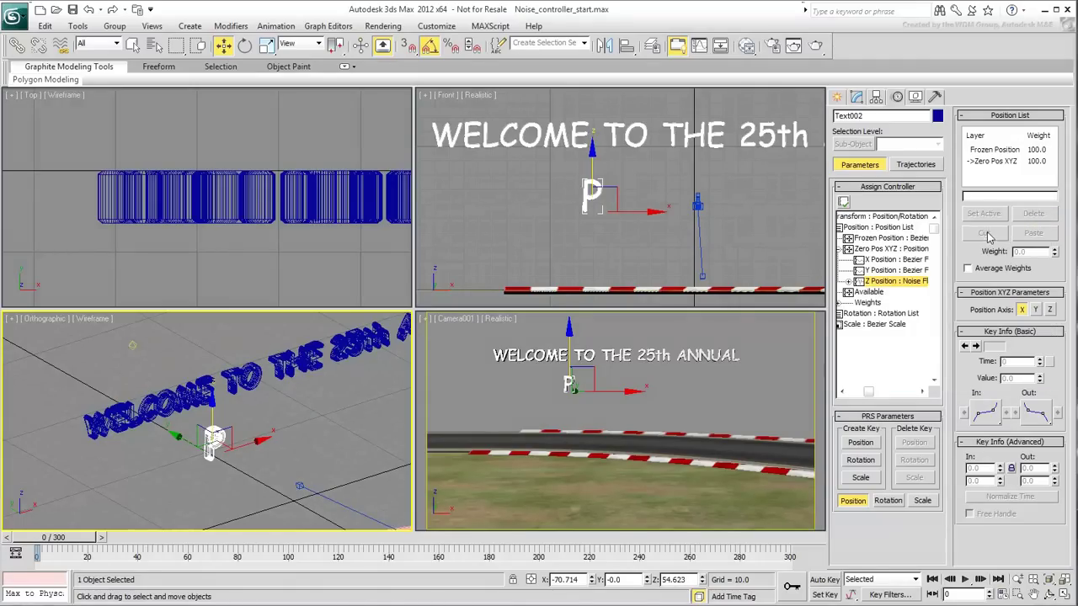
- Activate the Frozen Position layer, try moving the letter P vertically, and make Zero Pos XYZ active again
left_click(991, 151)
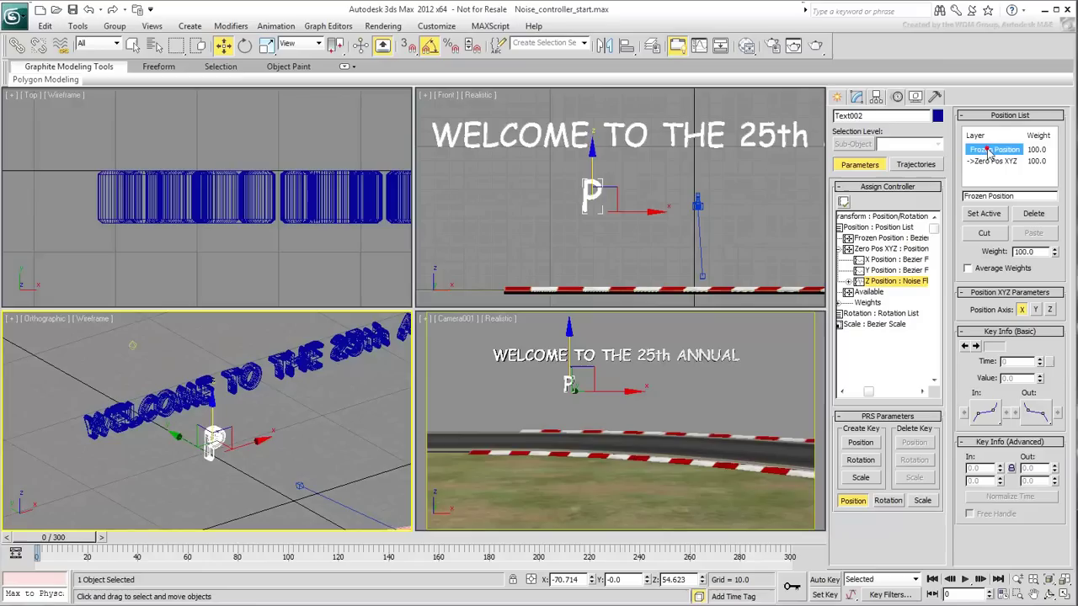
left_click(984, 214)
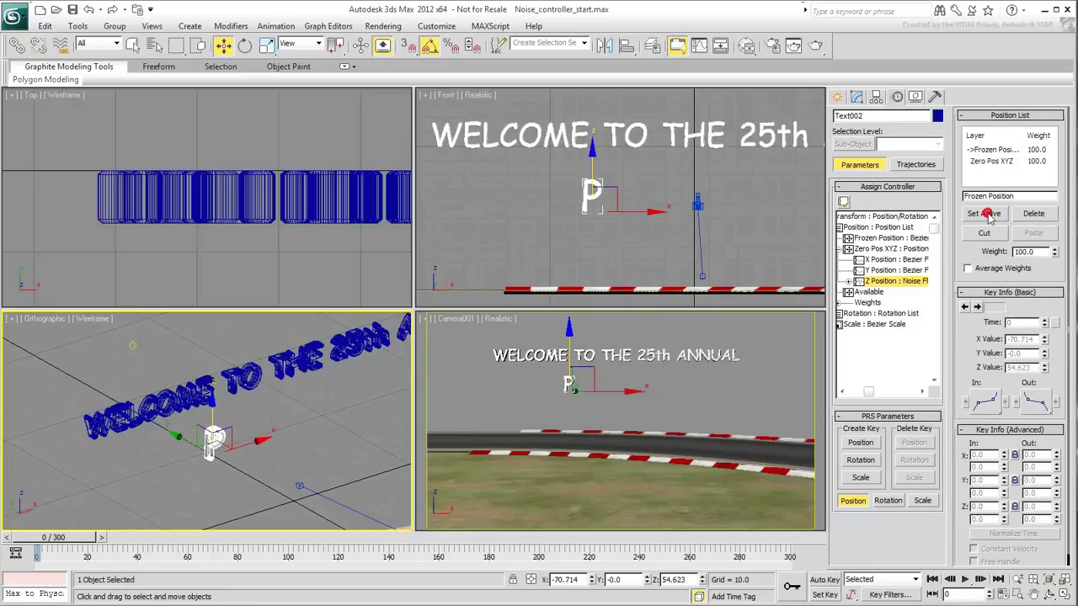
left_click_drag(212, 412, 218, 396)
left_click(981, 161)
left_click(984, 214)
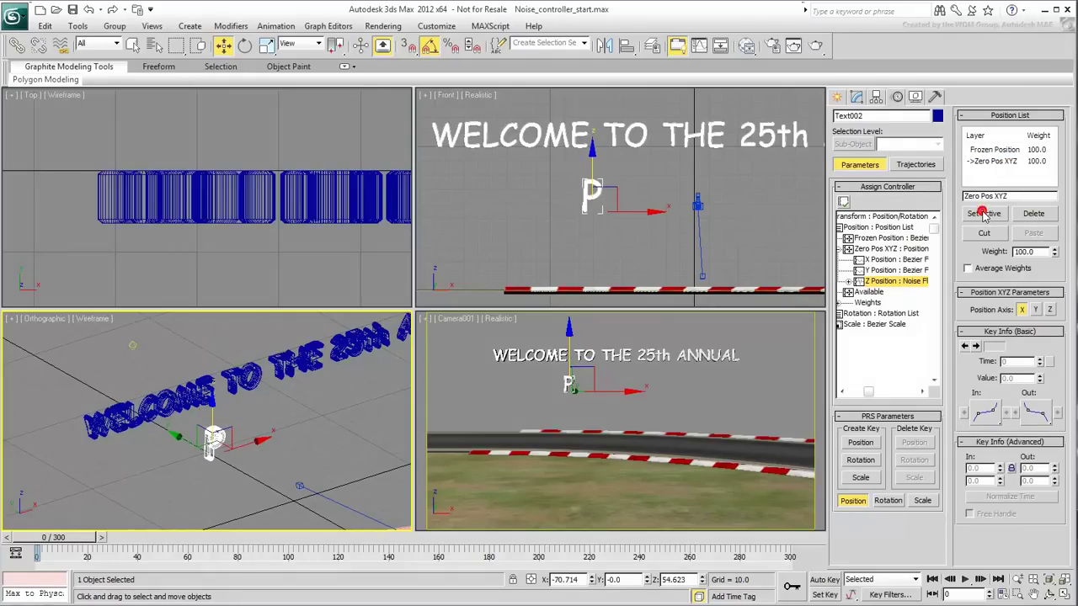
- Assign a Bezier Position controller to the Available track of the letter's Position List
left_click(868, 292)
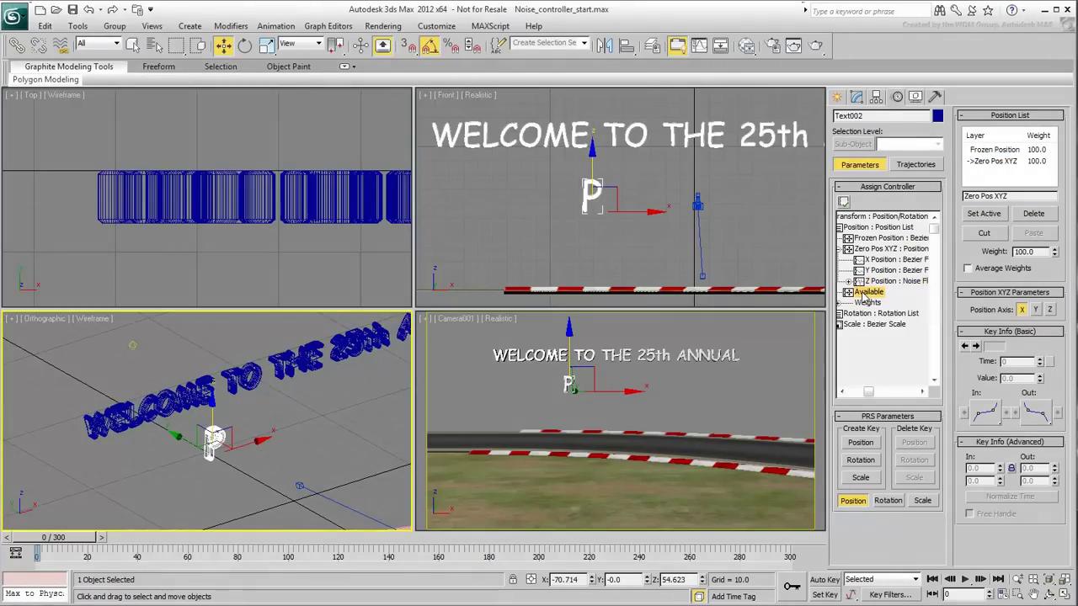
left_click(844, 202)
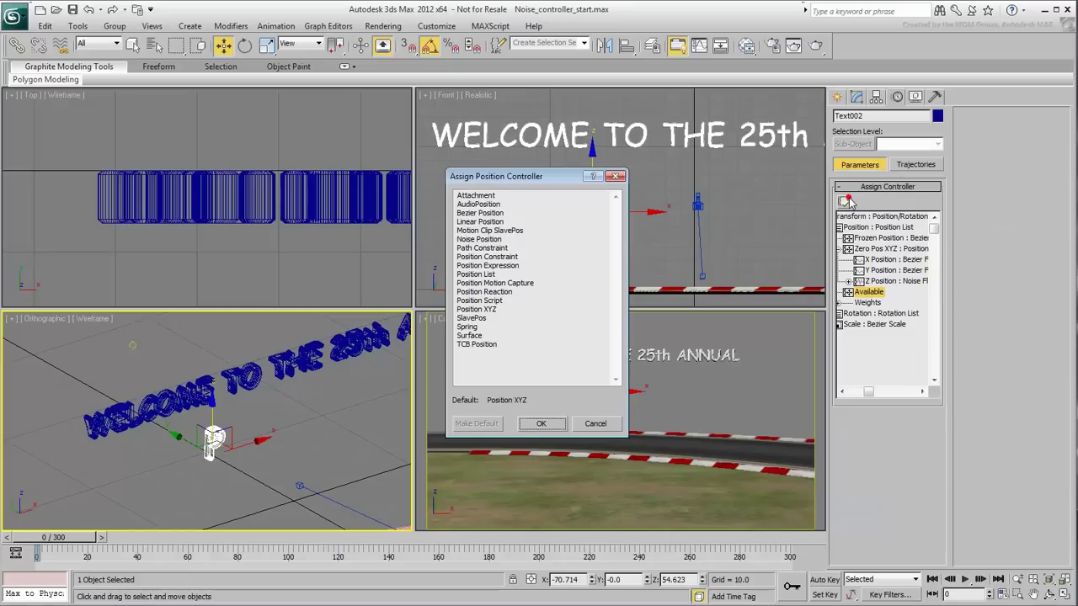
left_click(486, 213)
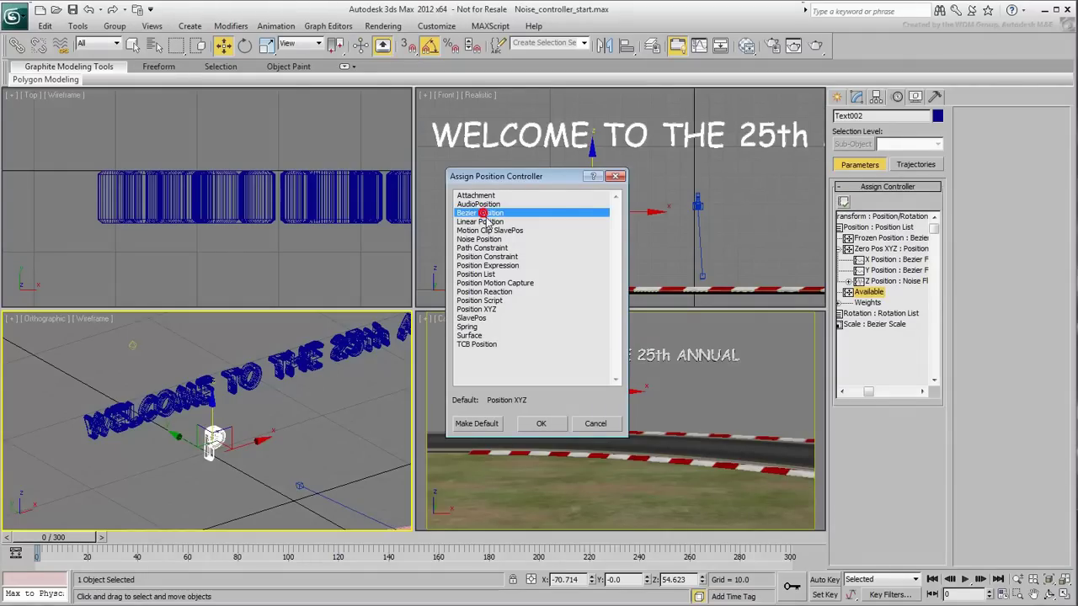
left_click(540, 428)
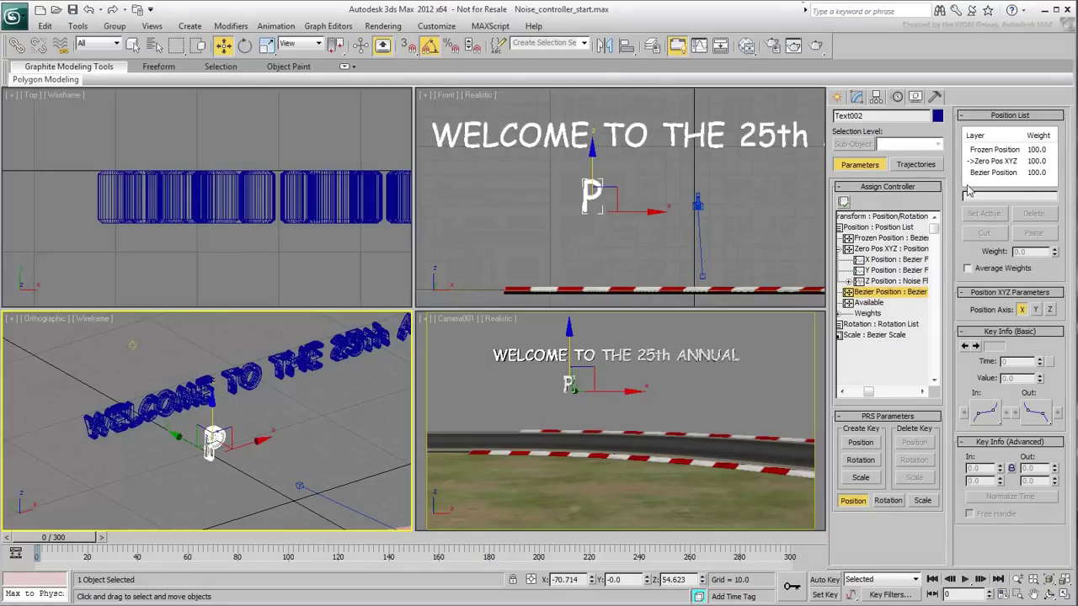
- Make the Bezier Position layer active and test moving the letter P and its motion along the timeline
left_click(993, 173)
left_click(984, 214)
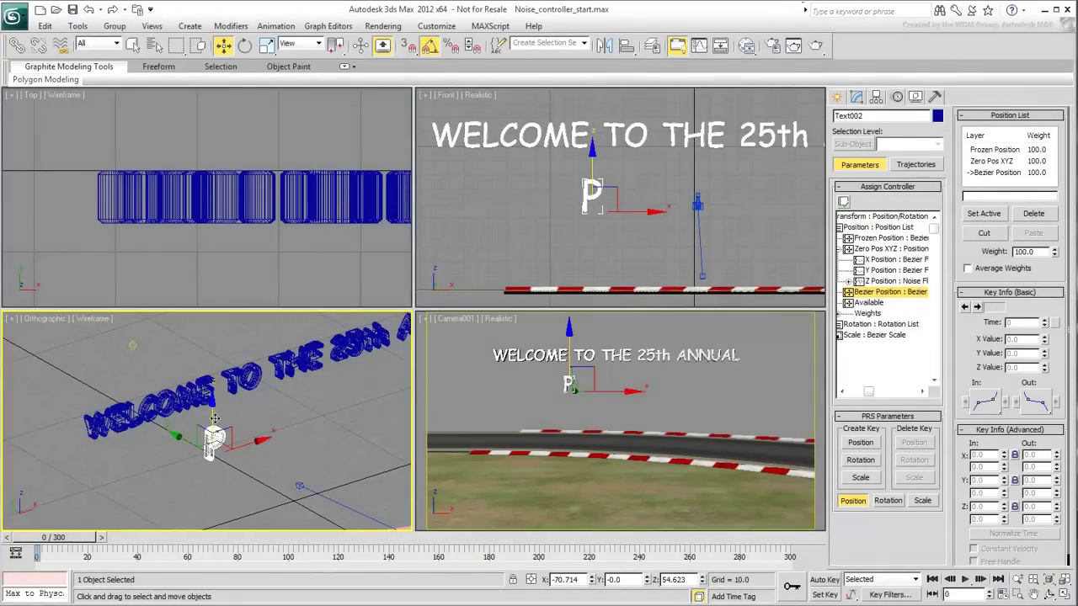
mouse_move(212, 418)
left_mouse_down()
mouse_move(202, 462)
mouse_move(203, 368)
mouse_move(206, 421)
left_mouse_up()
mouse_move(69, 543)
left_mouse_down()
mouse_move(278, 543)
mouse_move(48, 546)
left_mouse_up()
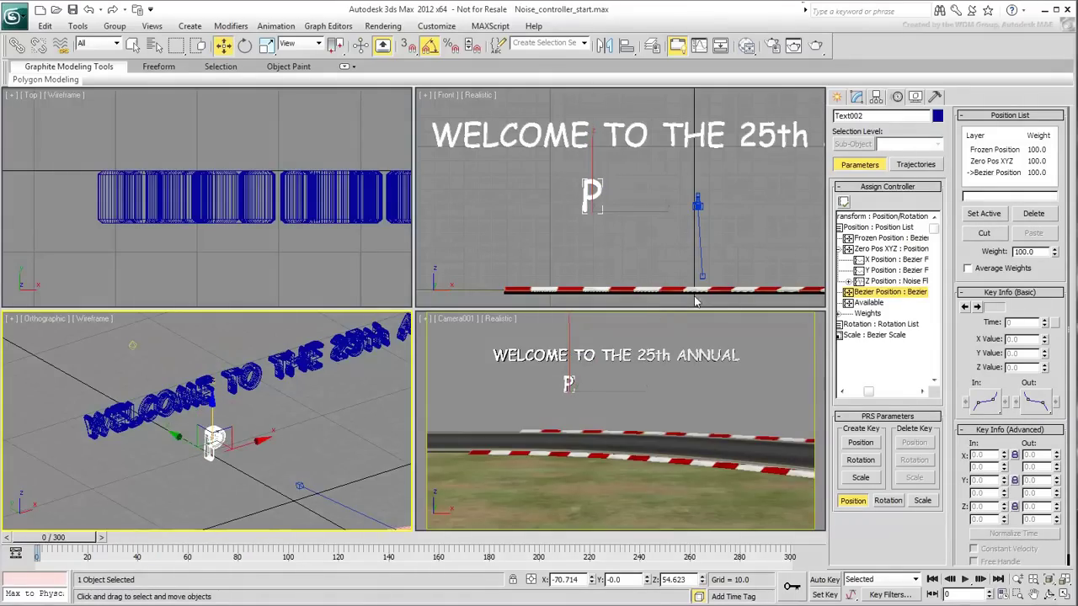
- Delete the Bezier Position layer from the Position List and make Zero Pos XYZ the active layer
left_click(998, 172)
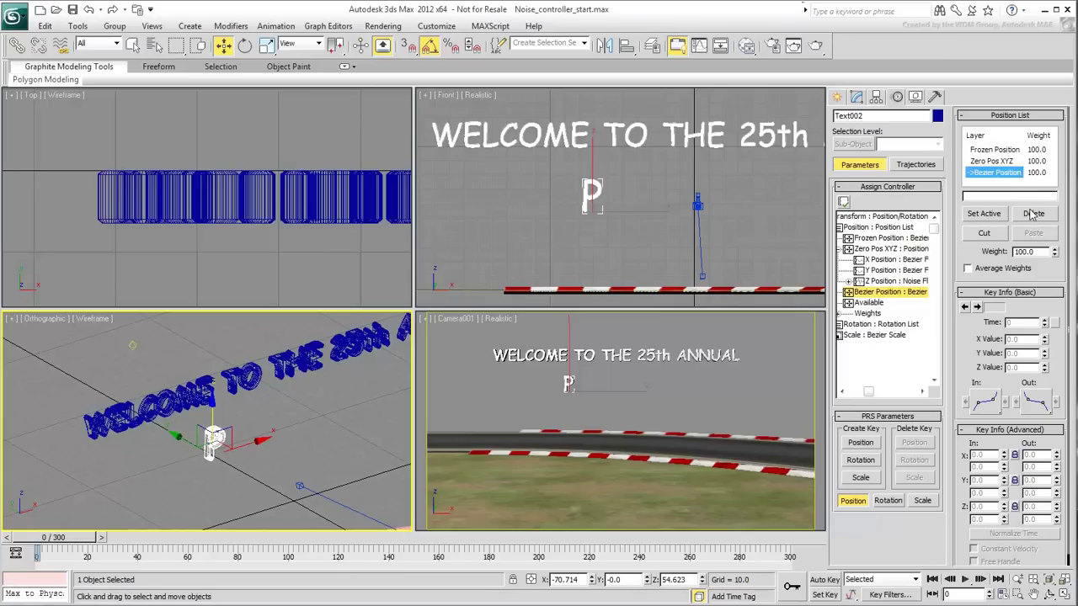
left_click(1033, 214)
left_click(995, 161)
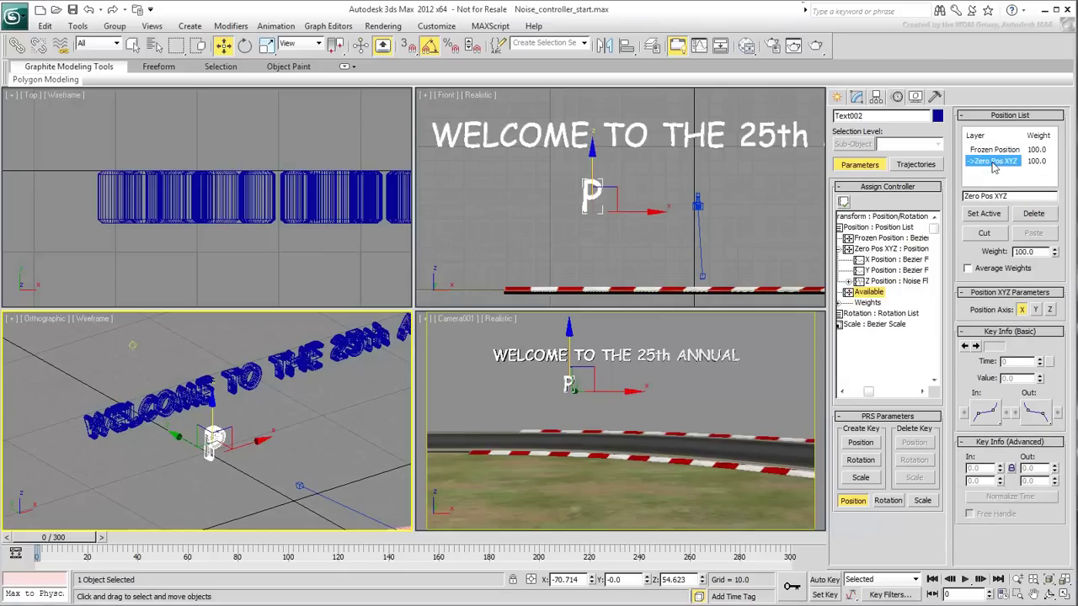
left_click(983, 214)
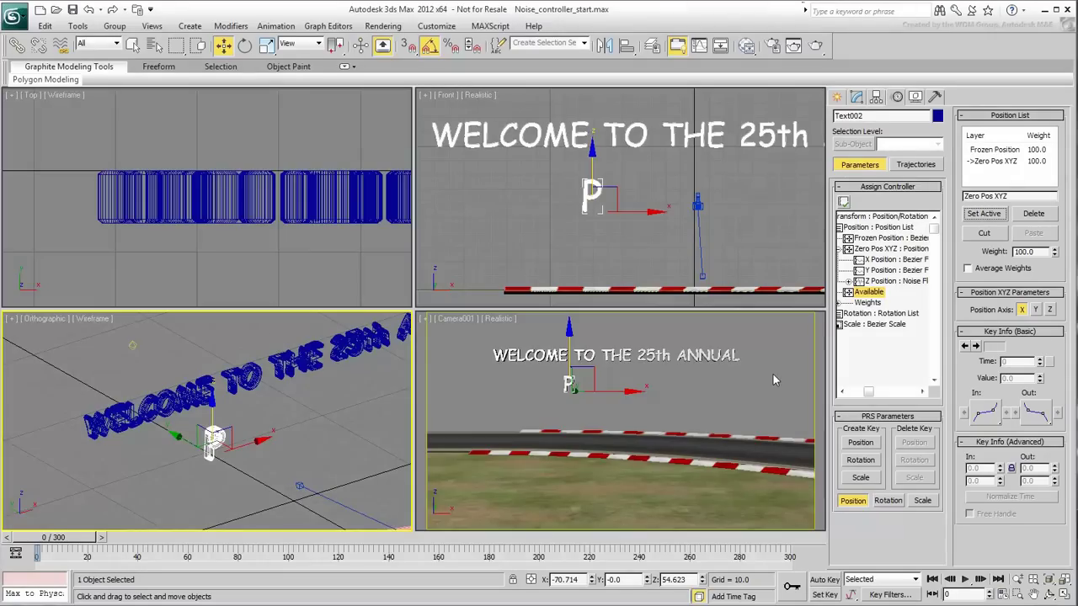
- Clone the letter P along X in the Front view as copies, forming a row of six and a separate group of three
middle_click_drag(681, 226, 560, 229)
left_click_drag(555, 228, 578, 228, "shift")
left_click_drag(557, 316, 510, 317)
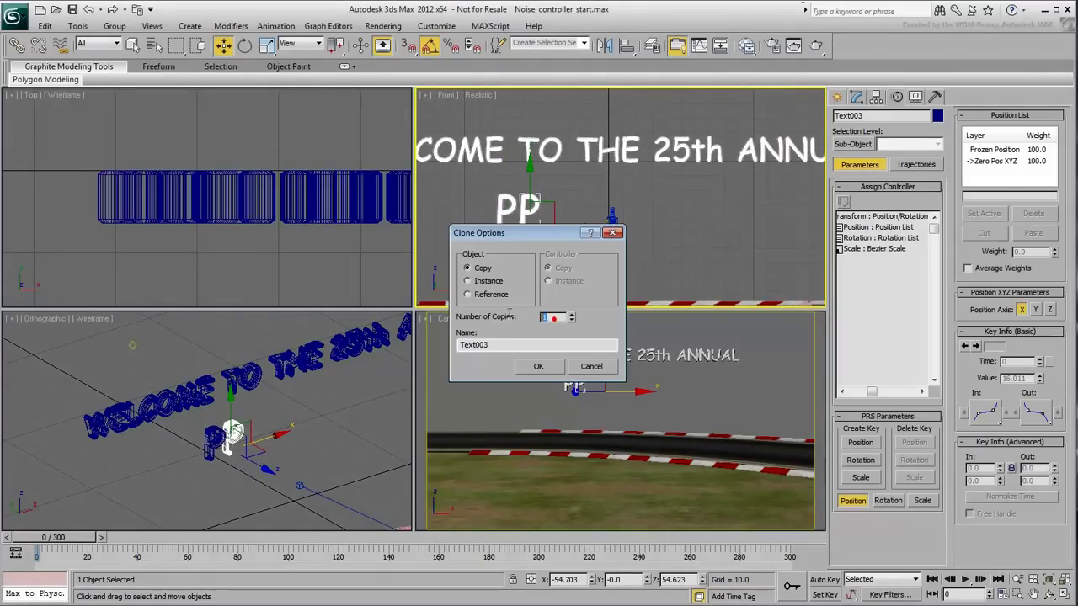
left_click(538, 367)
left_click(716, 279)
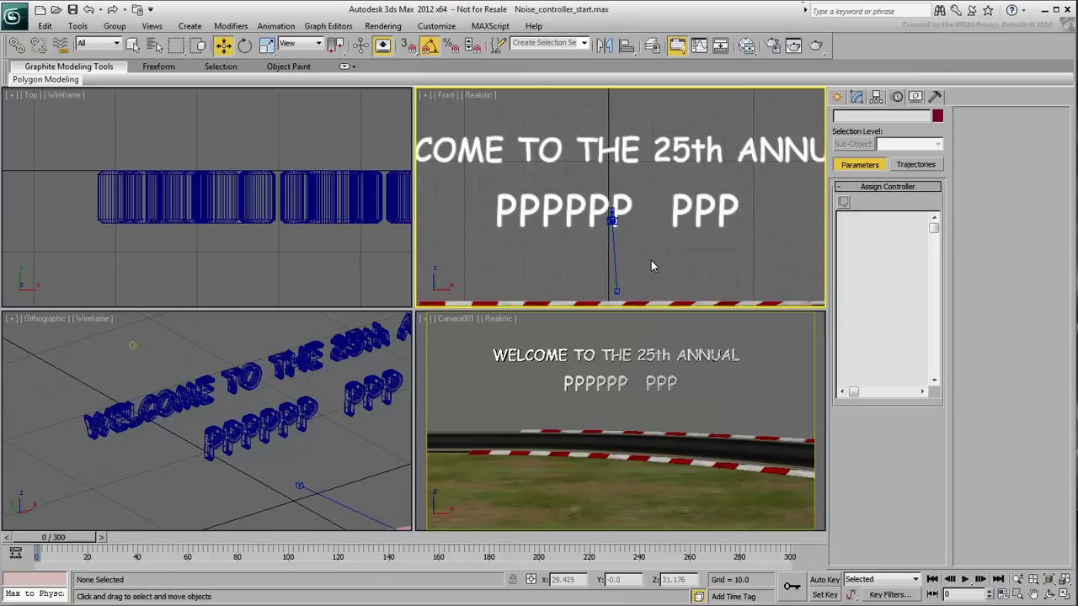
- Change the text of the second, third and fourth letters in the row to I, S and T
left_click(526, 213)
left_click(857, 96)
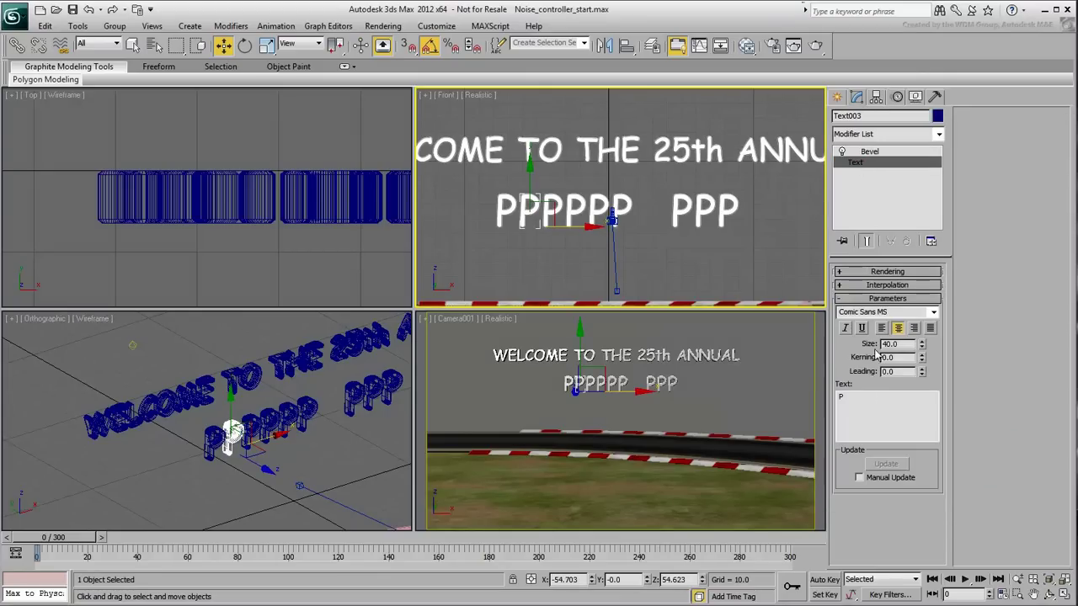
type("I")
left_click(595, 383)
left_click(856, 162)
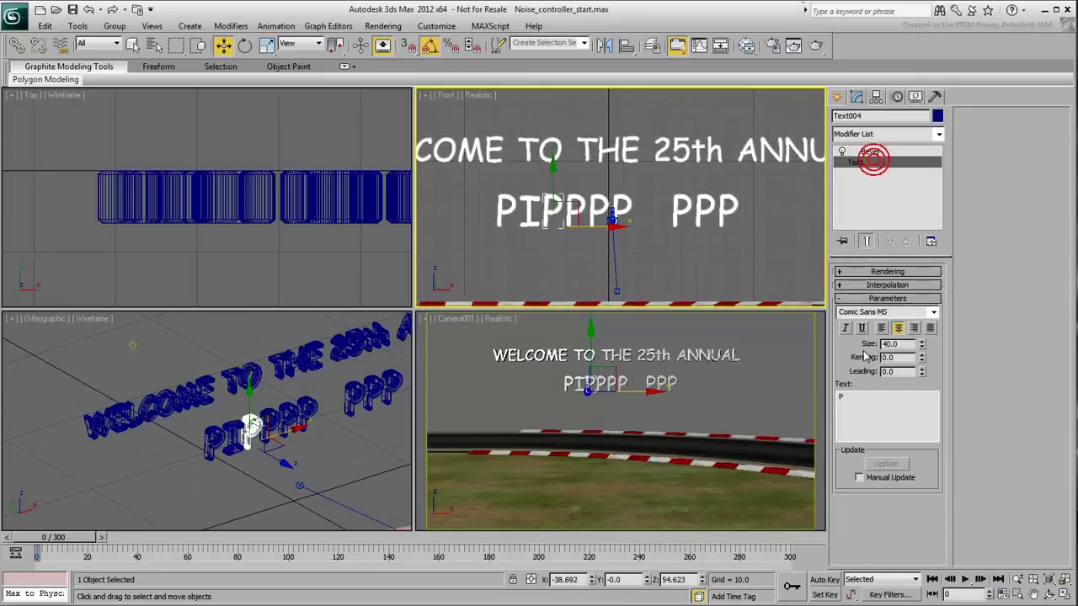
type("S")
left_click(613, 384)
left_click(855, 161)
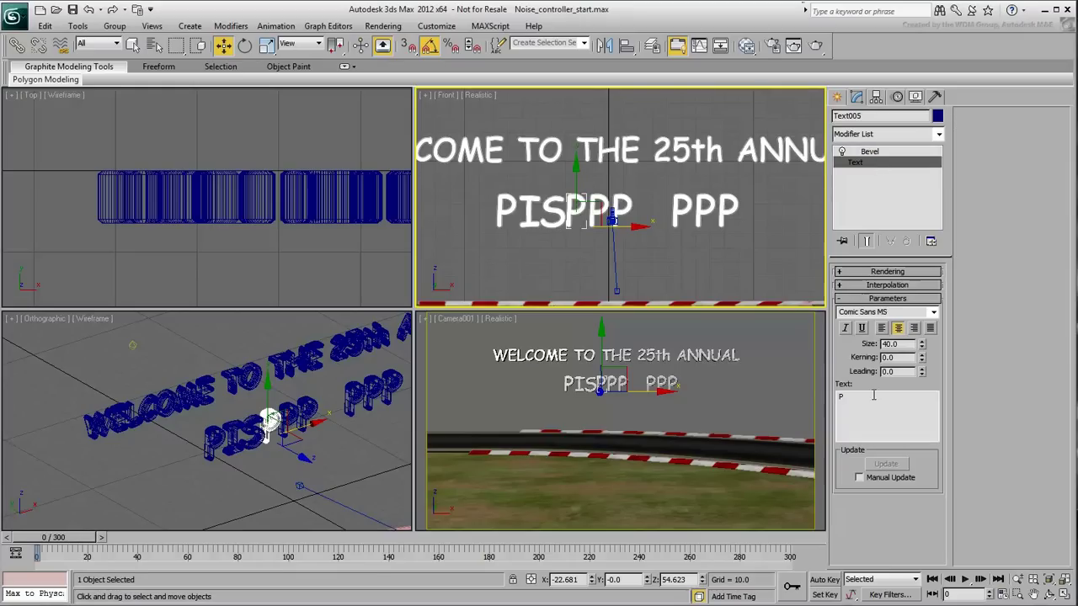
type("T")
- Change the fifth and sixth letters to O and N to complete the word PISTON
left_click(599, 199)
left_click(856, 162)
double_click(879, 394)
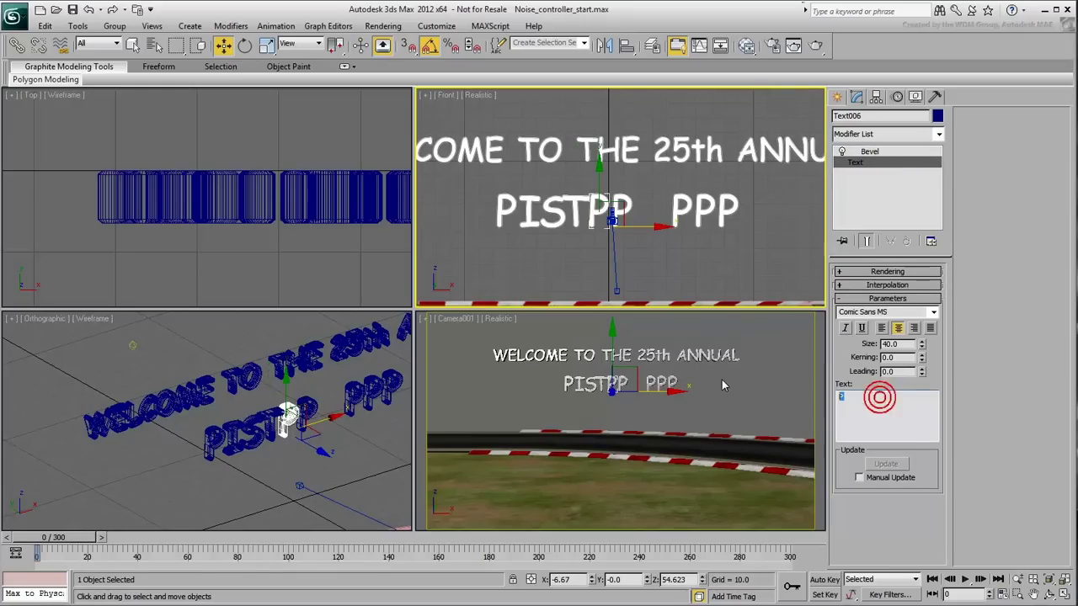
type("O")
left_click(630, 211)
left_click(856, 162)
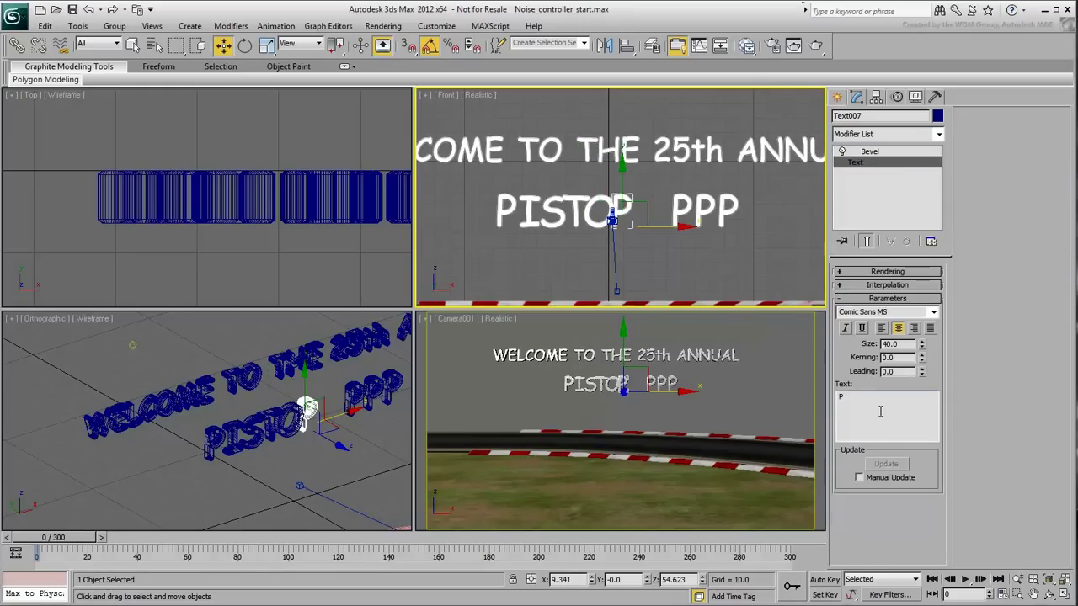
type("N")
- Change the first two letters of the separate group of three to C and U to spell CUP
left_click(682, 211)
left_click(856, 162)
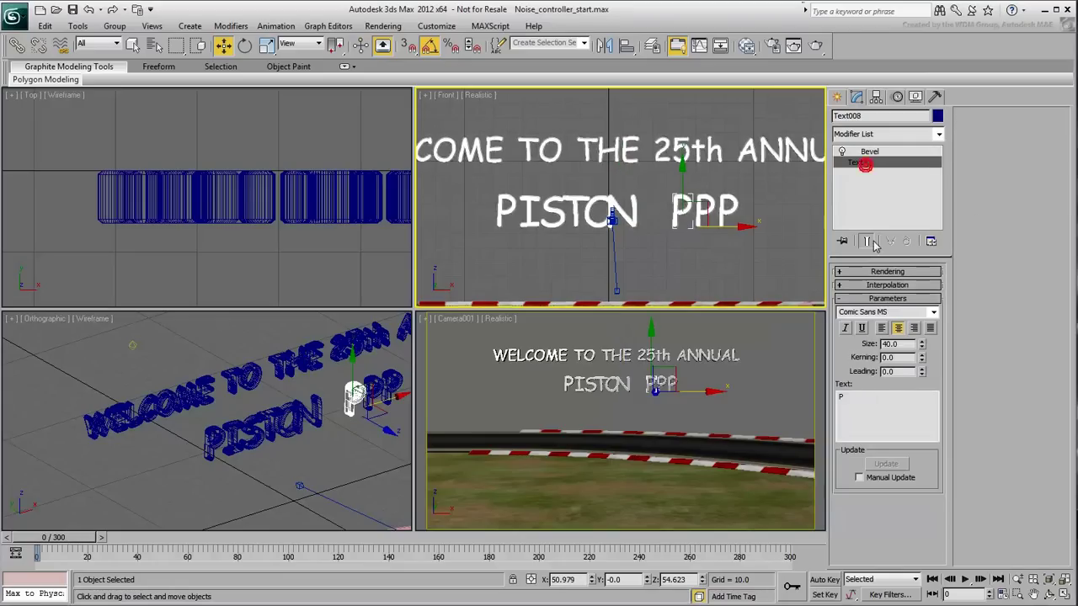
type("C")
left_click(706, 211)
left_click(856, 161)
double_click(879, 394)
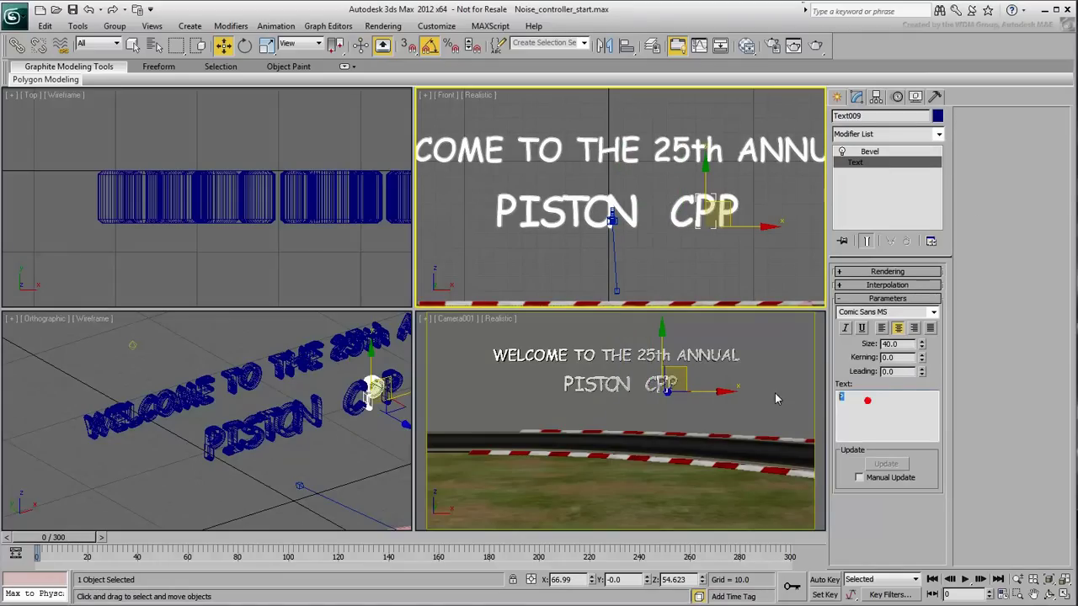
type("U")
- Adjust the horizontal spacing of the PISTON CUP letters in the enlarged Front view and restore the four-view layout
key("alt+w")
left_click(637, 341)
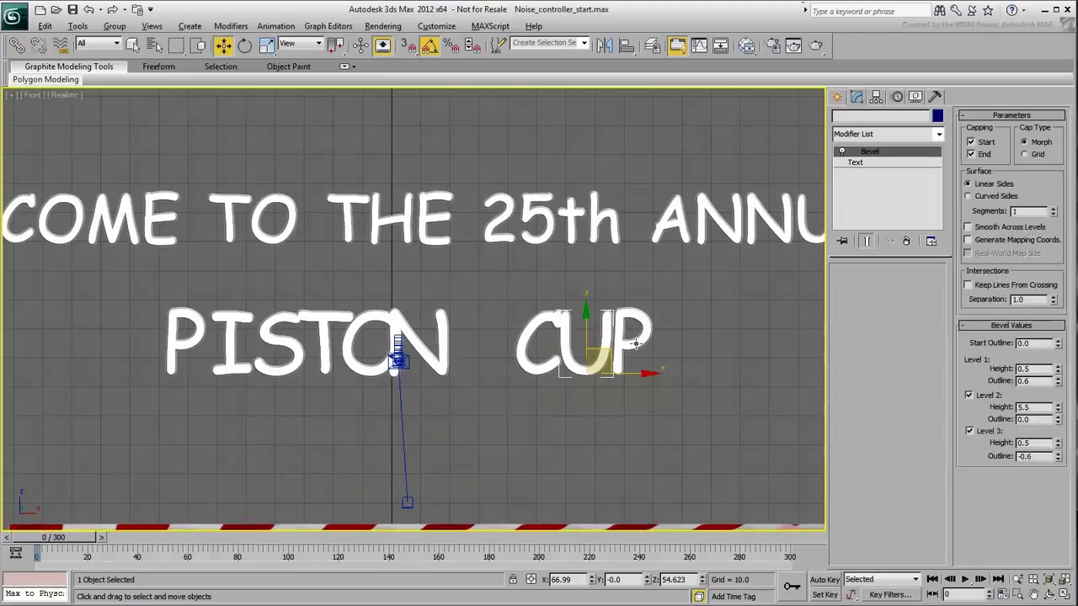
left_click(529, 368)
left_click_drag(356, 403, 155, 310)
left_click_drag(262, 417, 153, 335)
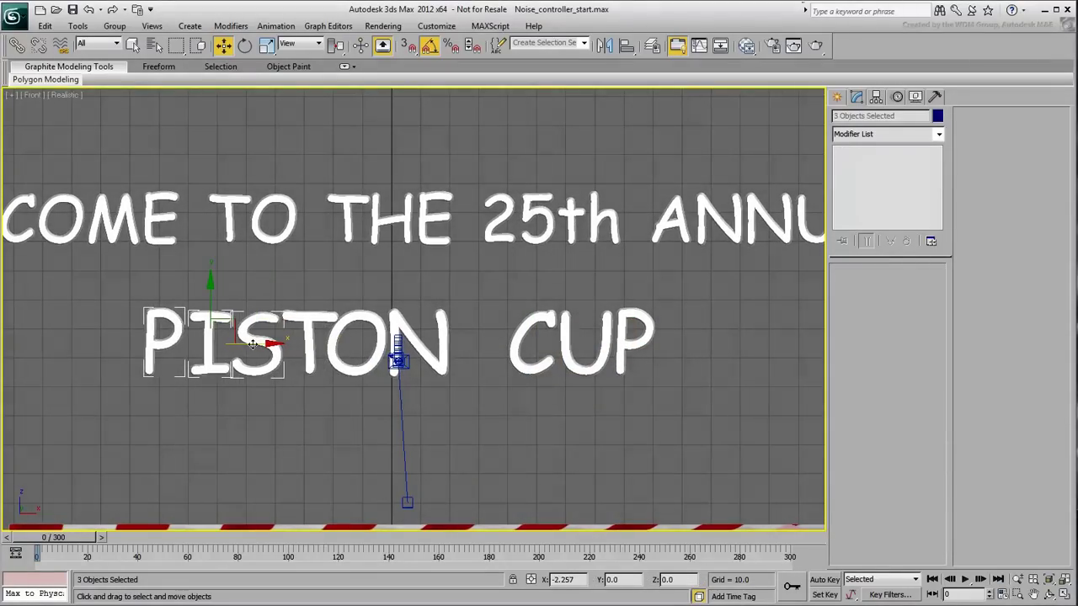
scroll(311, 328, "down", 3)
key("alt+w")
scroll(581, 225, "up", 4)
- Preview the noise motion of the PISTON CUP letters in the camera view along the timeline
left_click(766, 396)
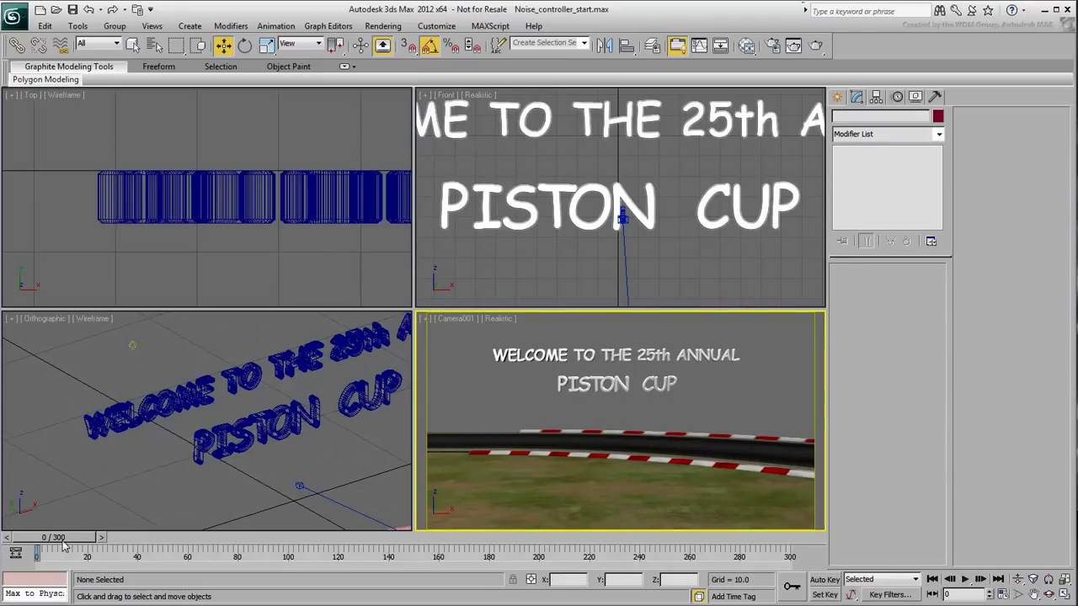
left_click_drag(64, 546, 6, 560)
key("w")
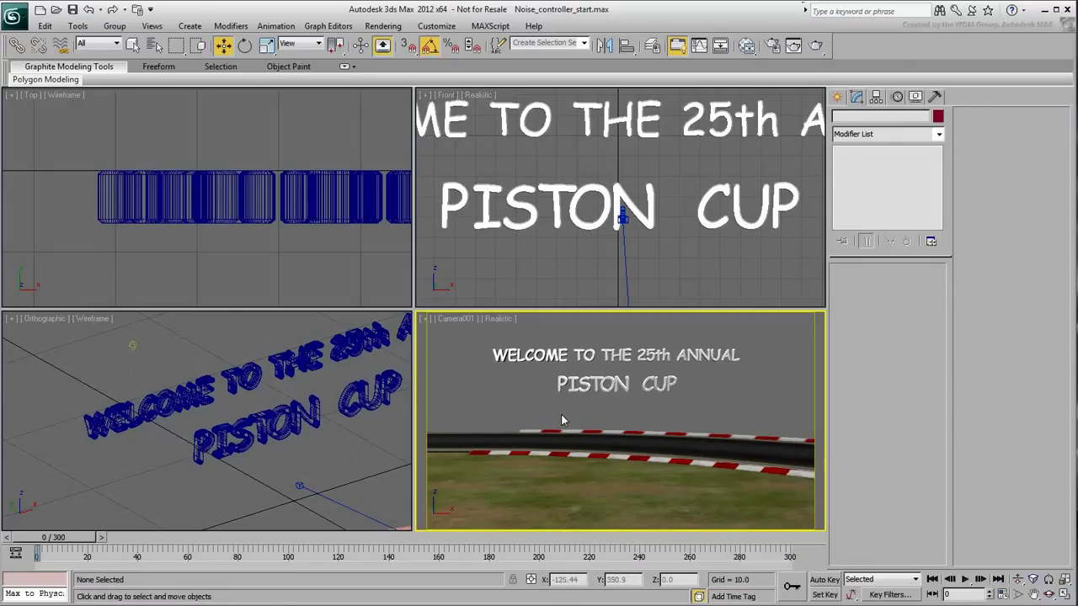
- Open the Curve Editor for the letter I of PISTON and select its Z Position track under Zero Pos XYZ
left_click(572, 389)
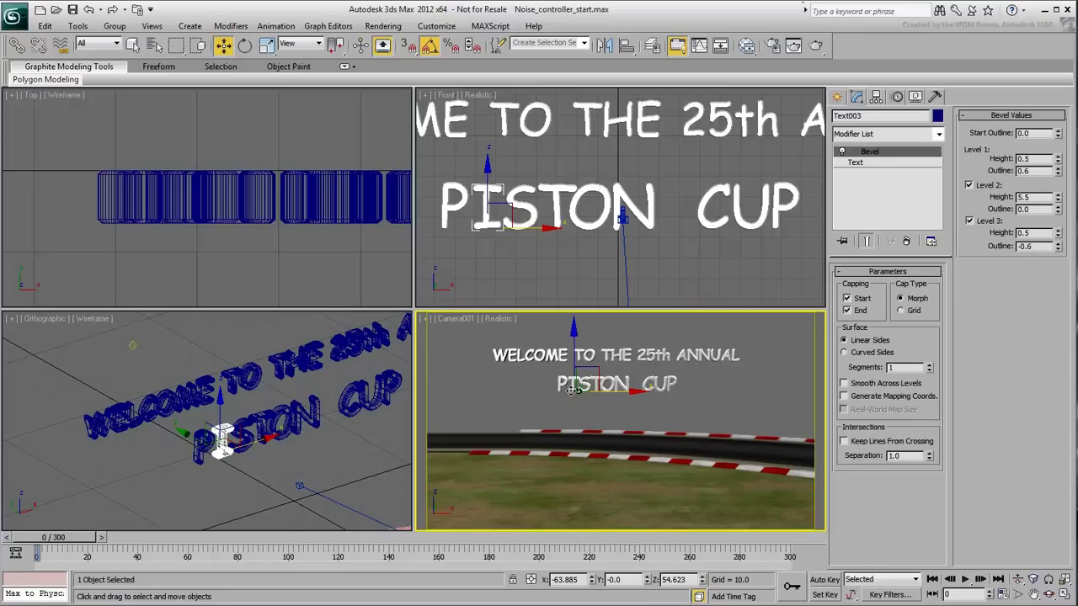
left_click(495, 223)
right_click(493, 229)
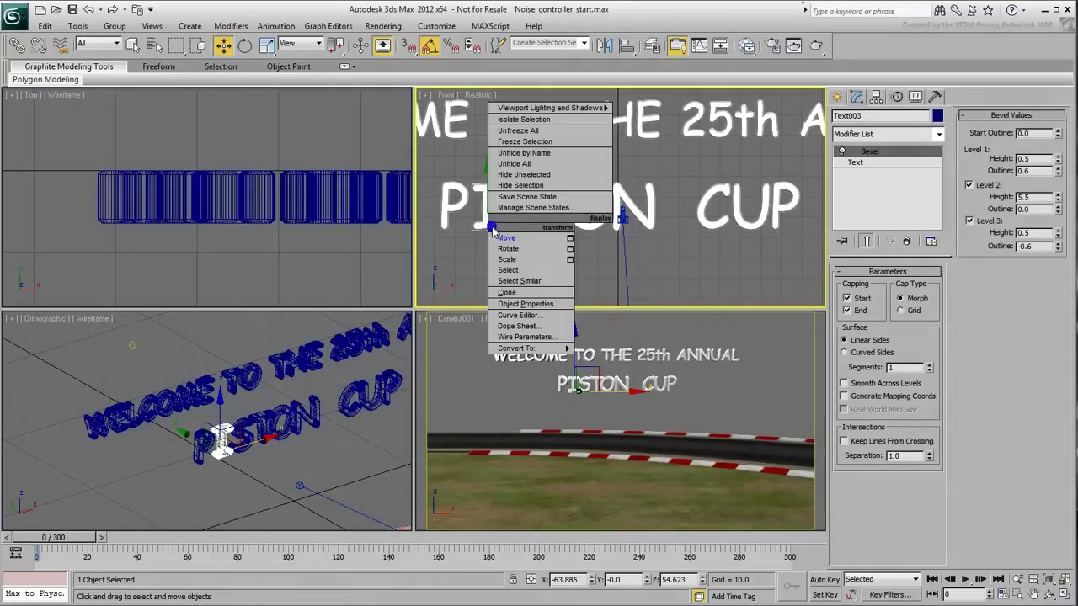
left_click(527, 315)
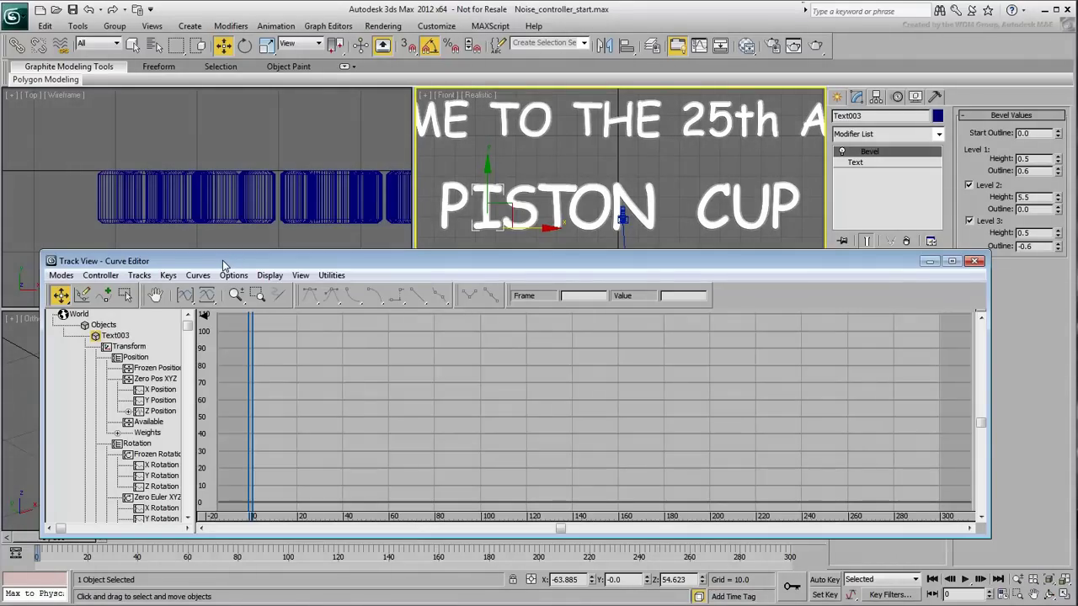
scroll(49, 468, "down", 1)
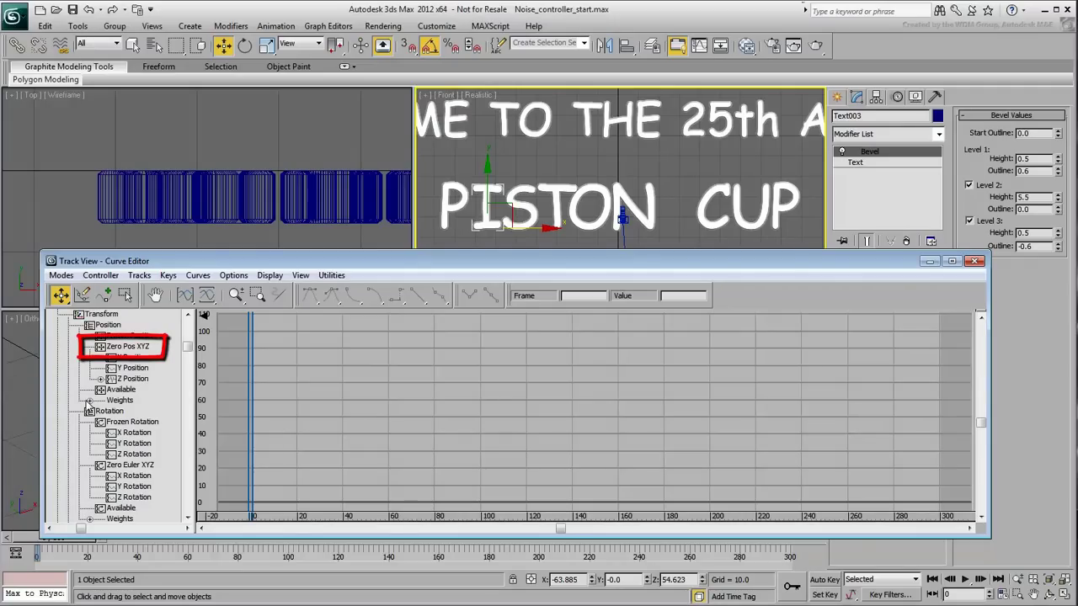
left_click(125, 380)
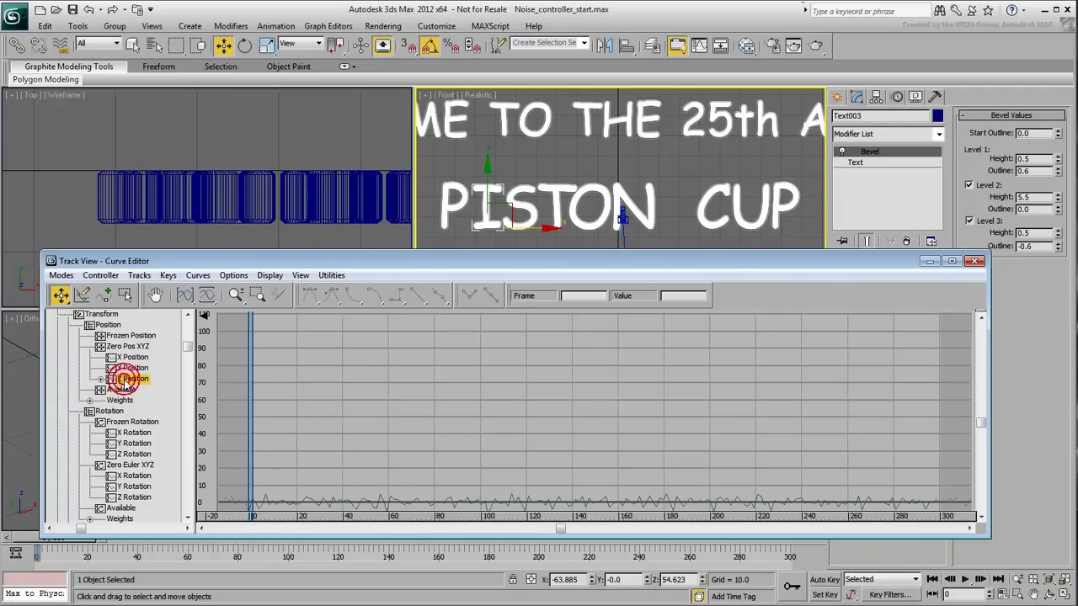
- Set the noise seed of the letter I's Z Position controller to 2
right_click(125, 381)
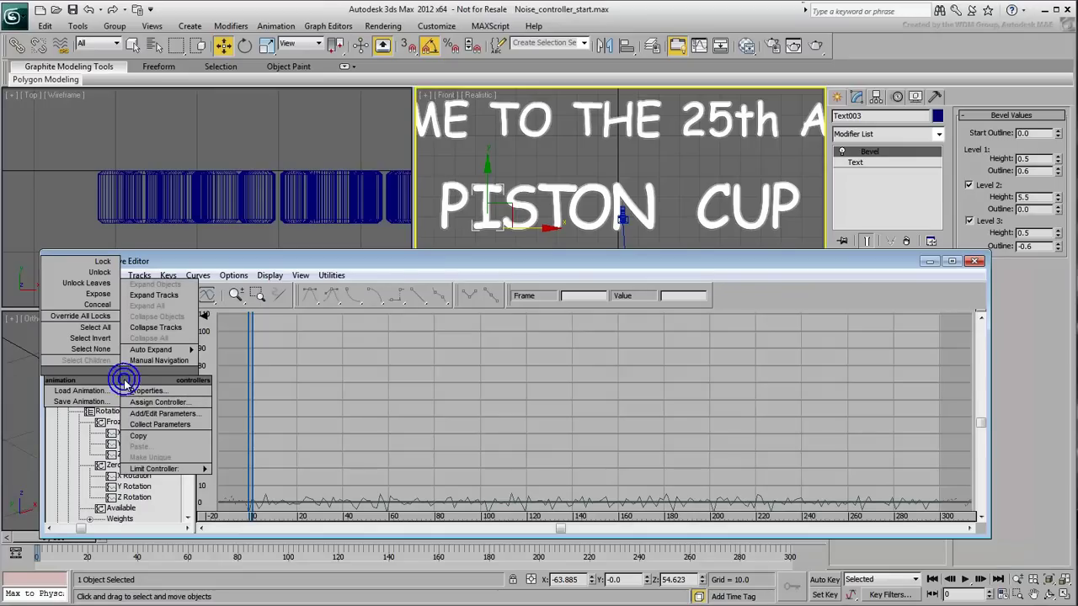
left_click(134, 391)
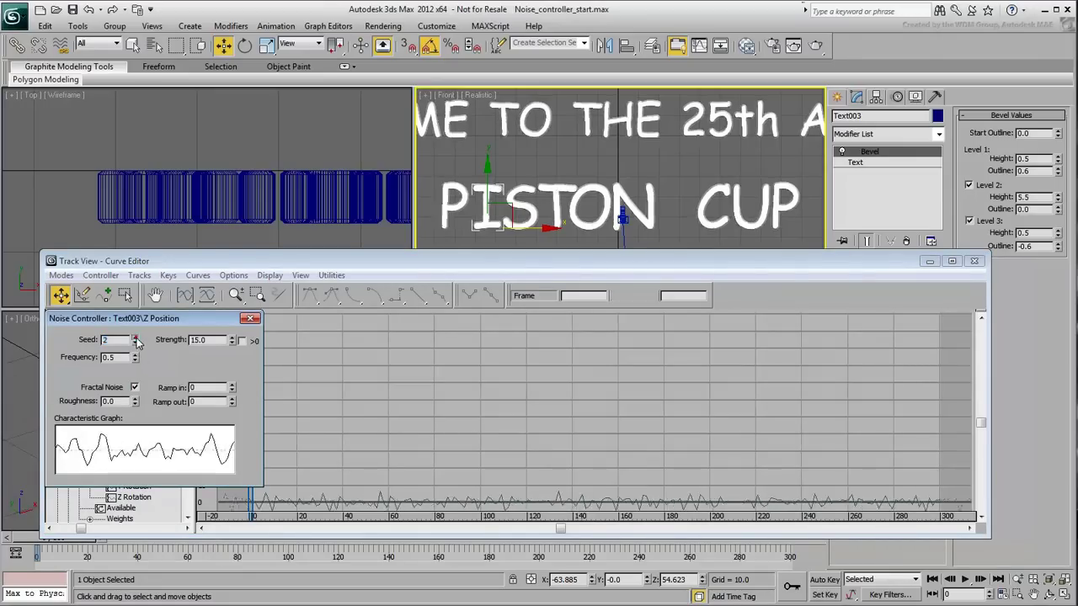
left_click(135, 337)
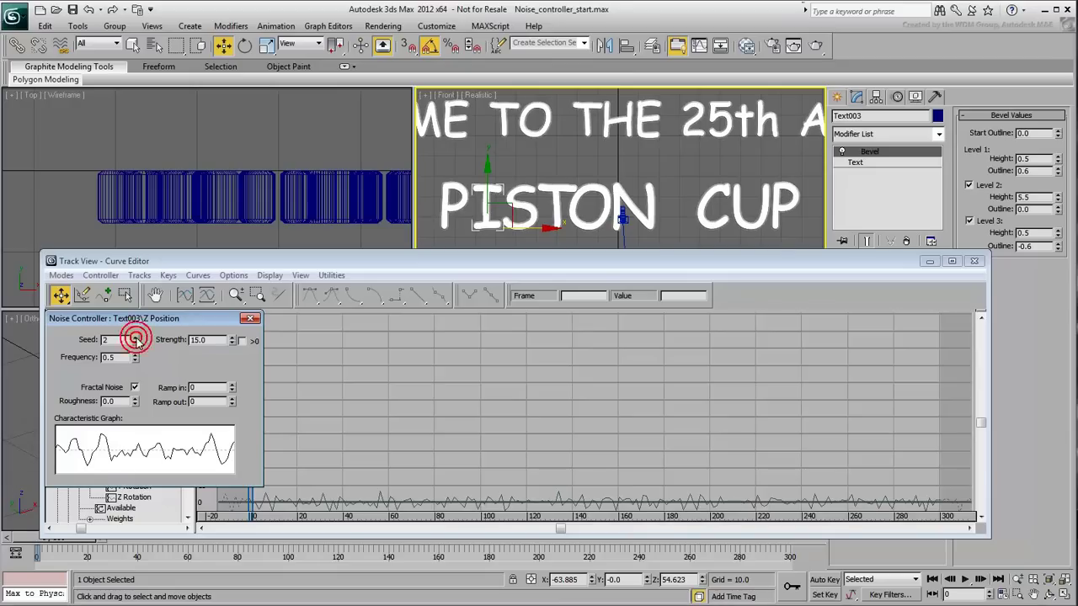
left_click(250, 319)
left_click_drag(50, 531, 3, 535)
key("w")
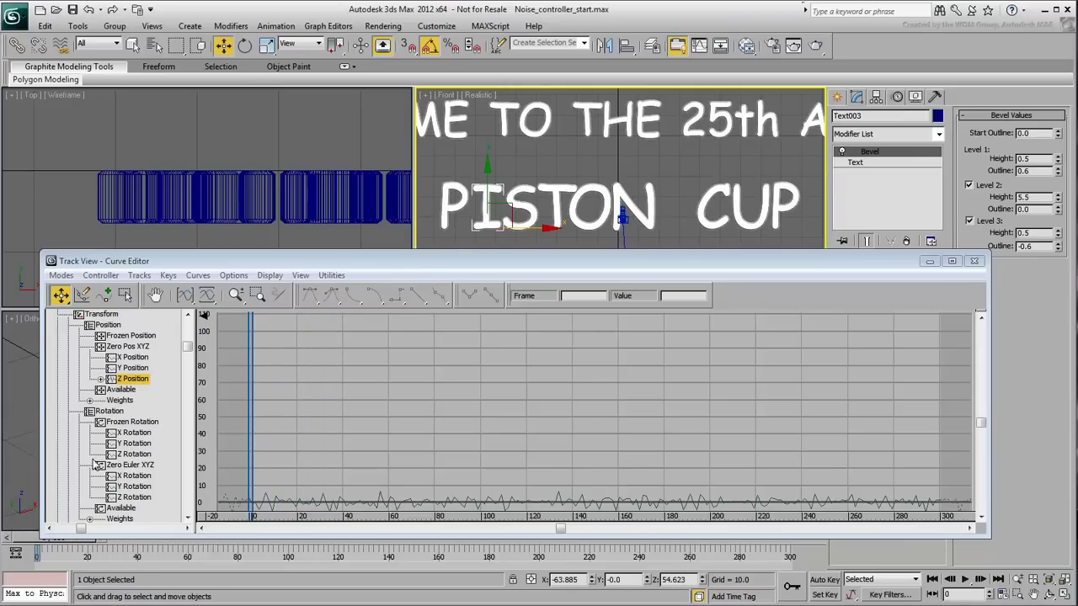
- Set the noise seed of the Z Position controller to 3 for the letter S of PISTON
left_click(527, 210)
right_click(135, 380)
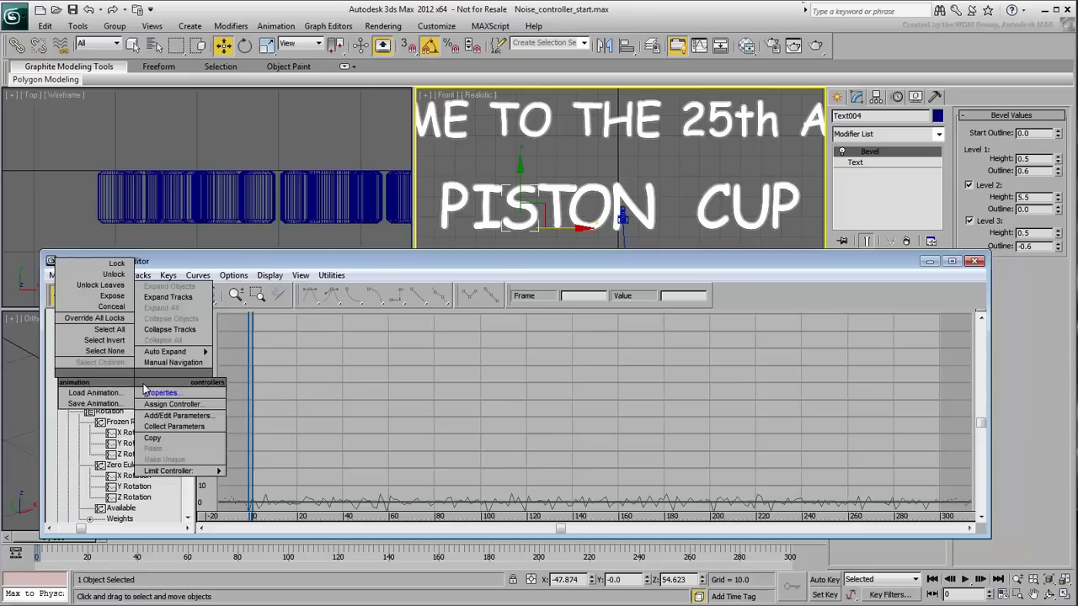
left_click(139, 385)
left_click(136, 337)
left_click(136, 338)
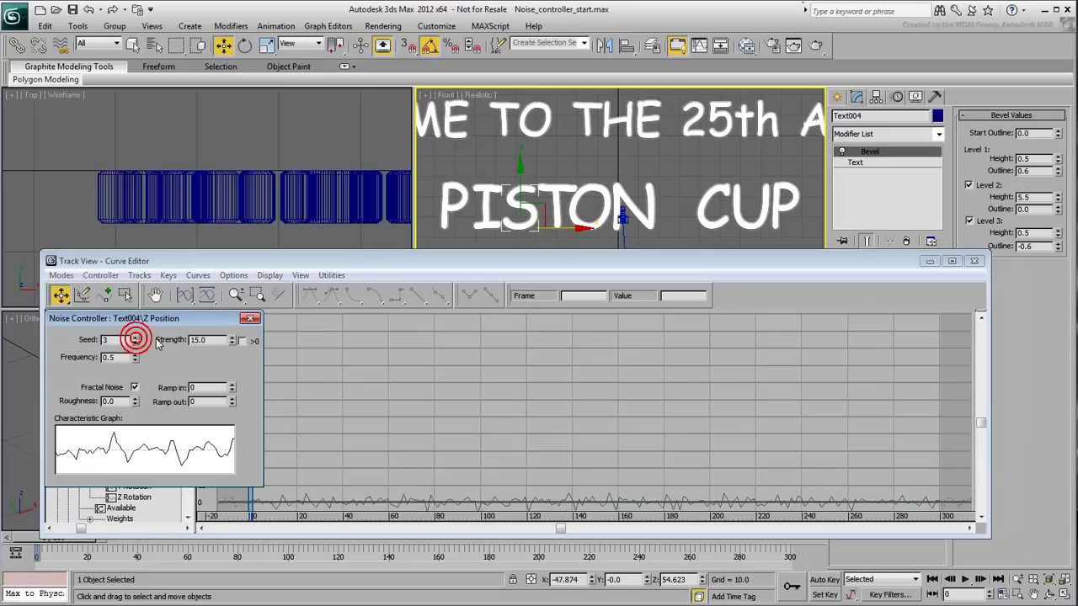
left_click(250, 318)
- Raise the noise seed of the Z Position controller for the letter T of PISTON
left_click(555, 189)
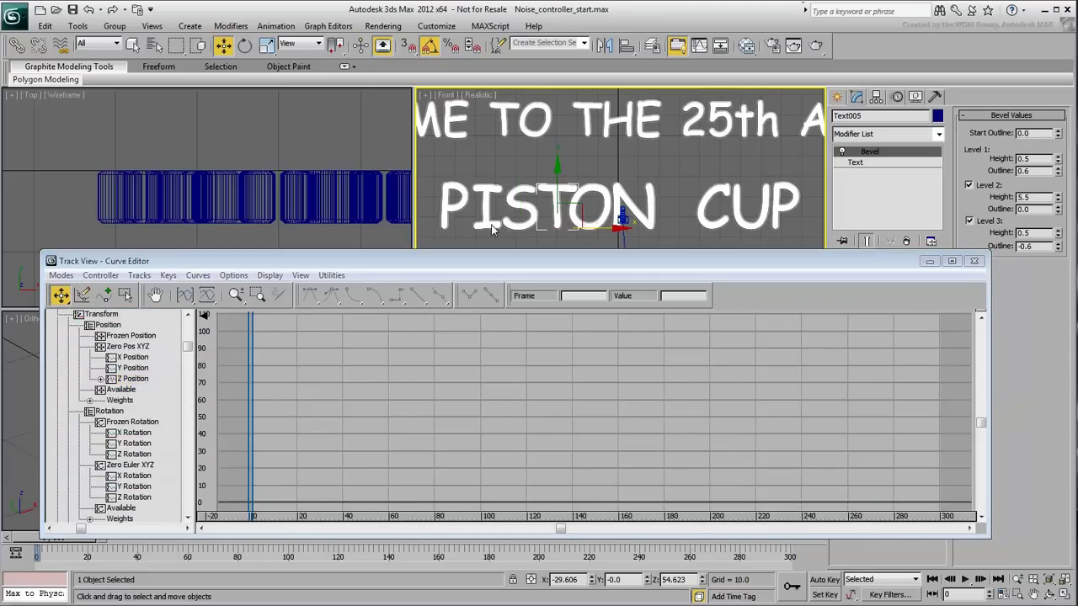
right_click(135, 380)
left_click(139, 385)
left_click(136, 337)
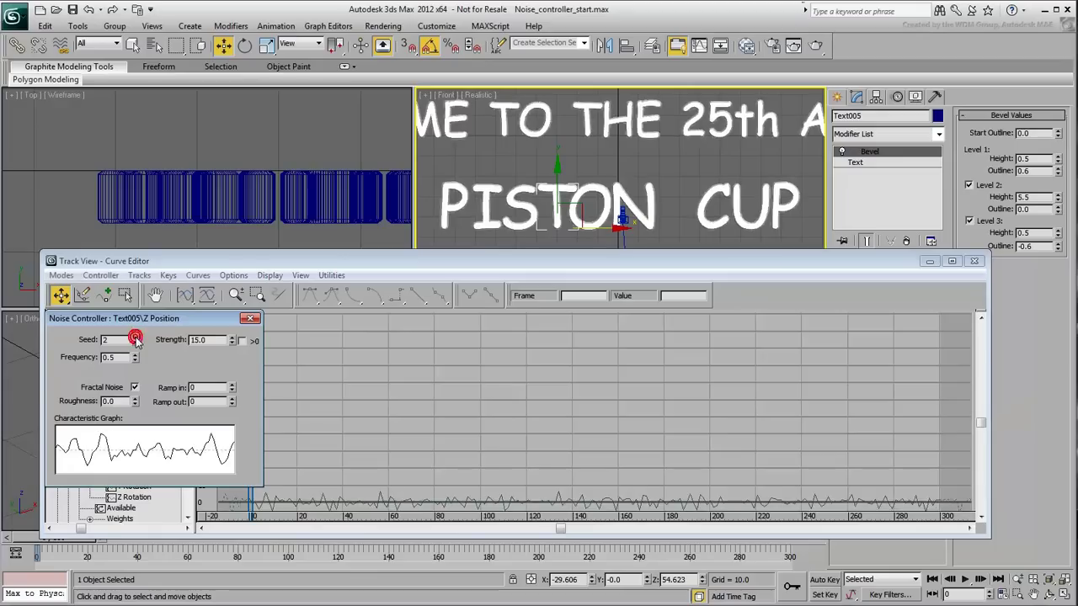
left_click(250, 319)
- Set the noise seed of the Z Position controller to 5 for the letter O of PISTON
left_click(594, 198)
right_click(129, 379)
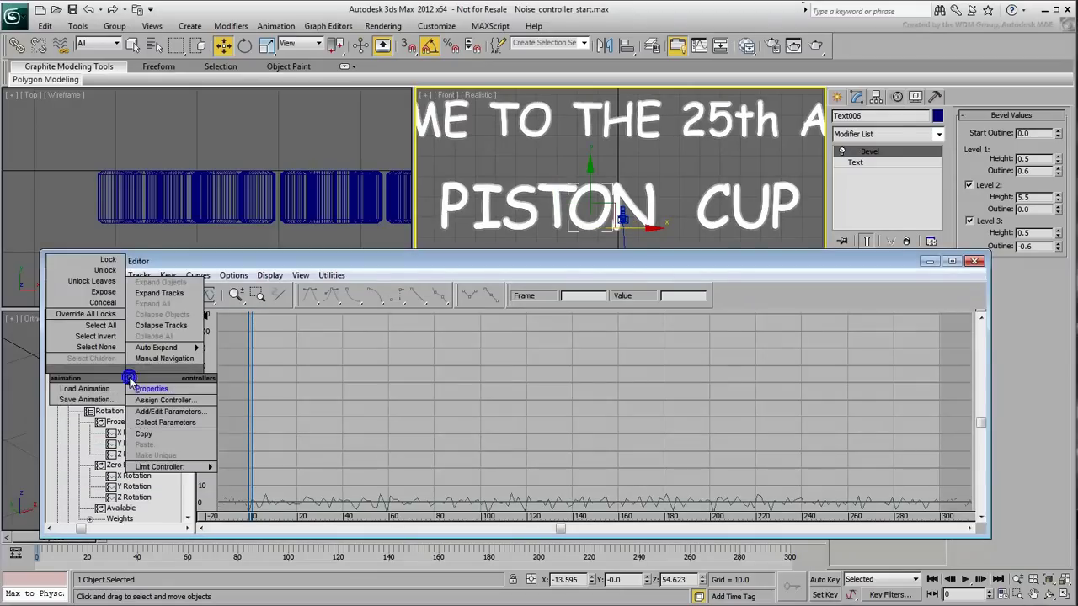
left_click(152, 389)
left_click(135, 337)
left_click(135, 337)
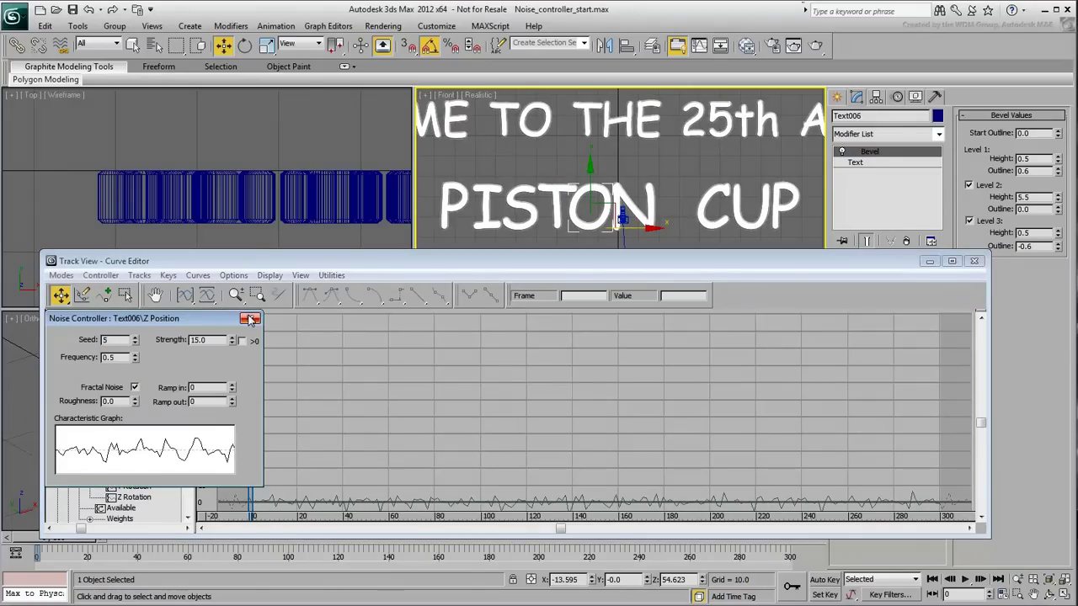
left_click(250, 319)
- Raise the noise seed of the Z Position controller for the letter N of PISTON
left_click(633, 206)
right_click(126, 379)
left_click(164, 383)
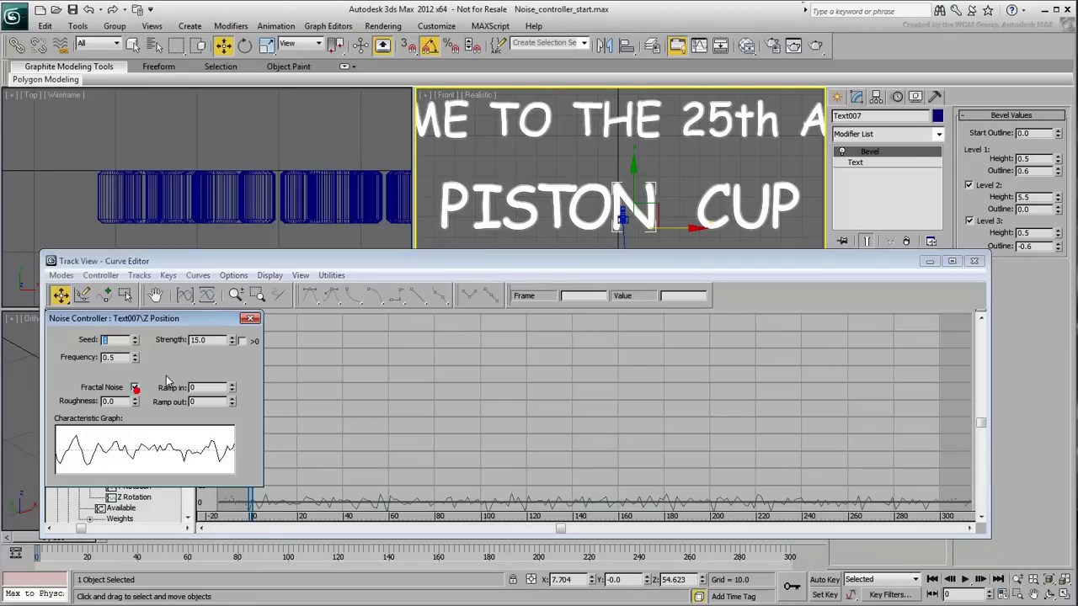
left_click(135, 337)
left_click(136, 337)
left_click(250, 318)
- Give the letters C and U of CUP different noise seeds on their Z Position controllers
left_click(716, 206)
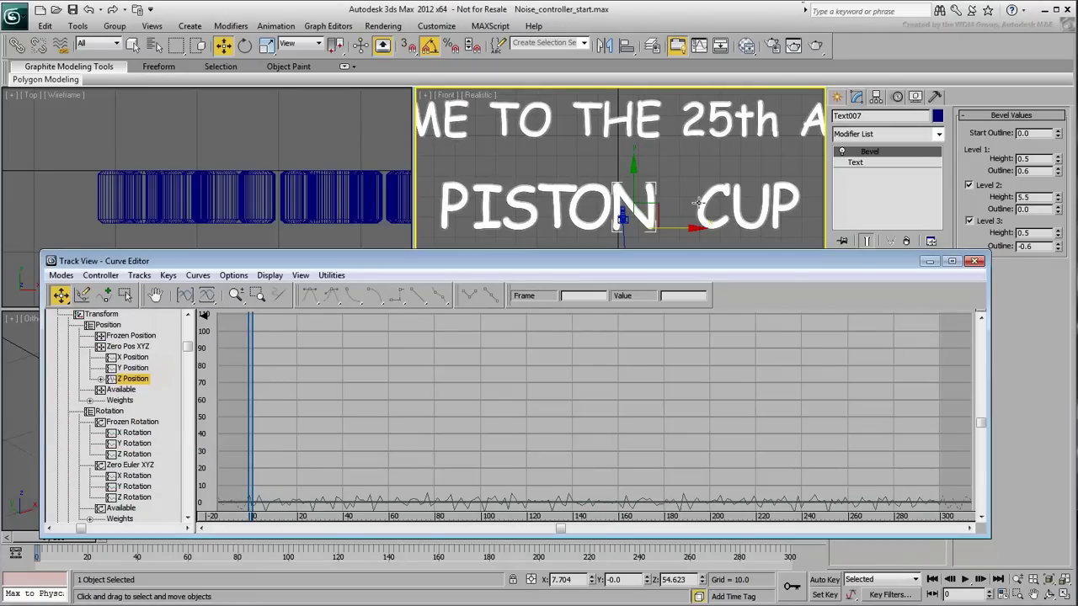
right_click(133, 378)
left_click(152, 389)
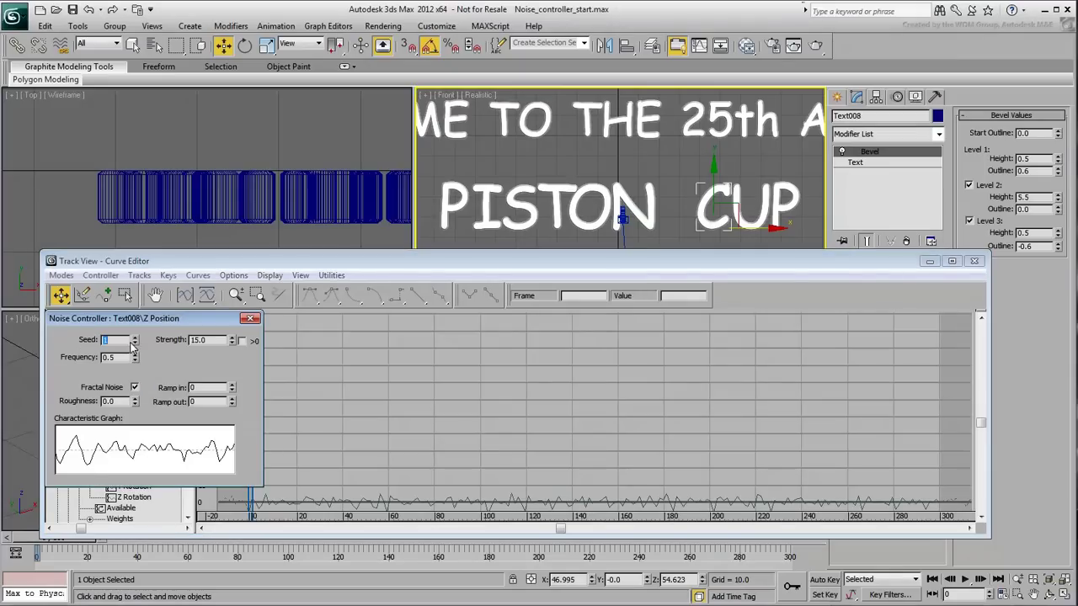
left_click(251, 320)
left_click(758, 206)
right_click(144, 386)
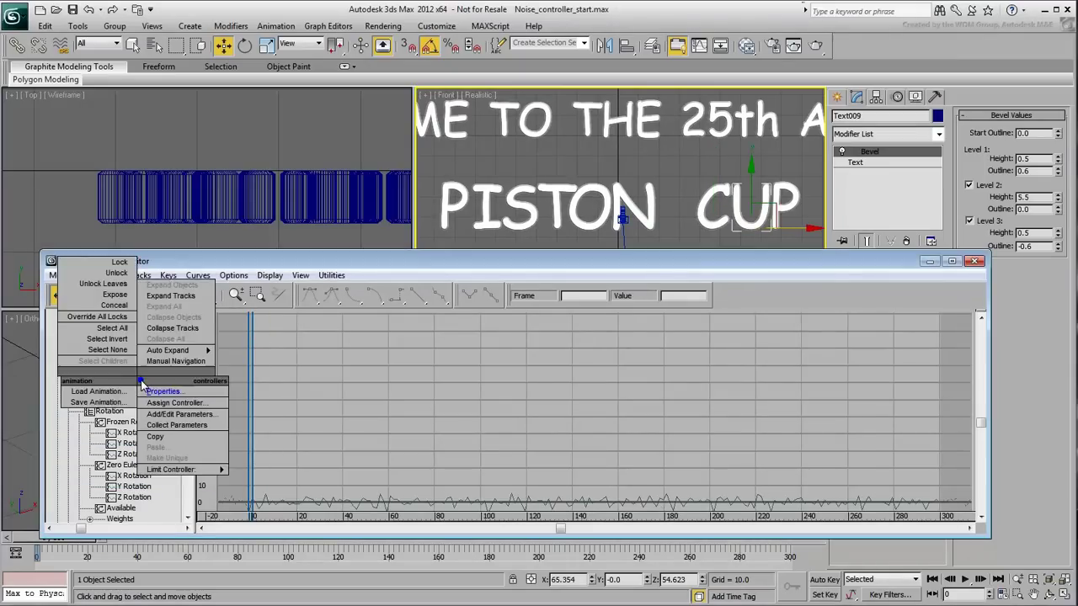
left_click(152, 390)
left_click(250, 318)
- Change the Z Position noise seed of the letter P of CUP and close the Curve Editor
left_click(782, 206)
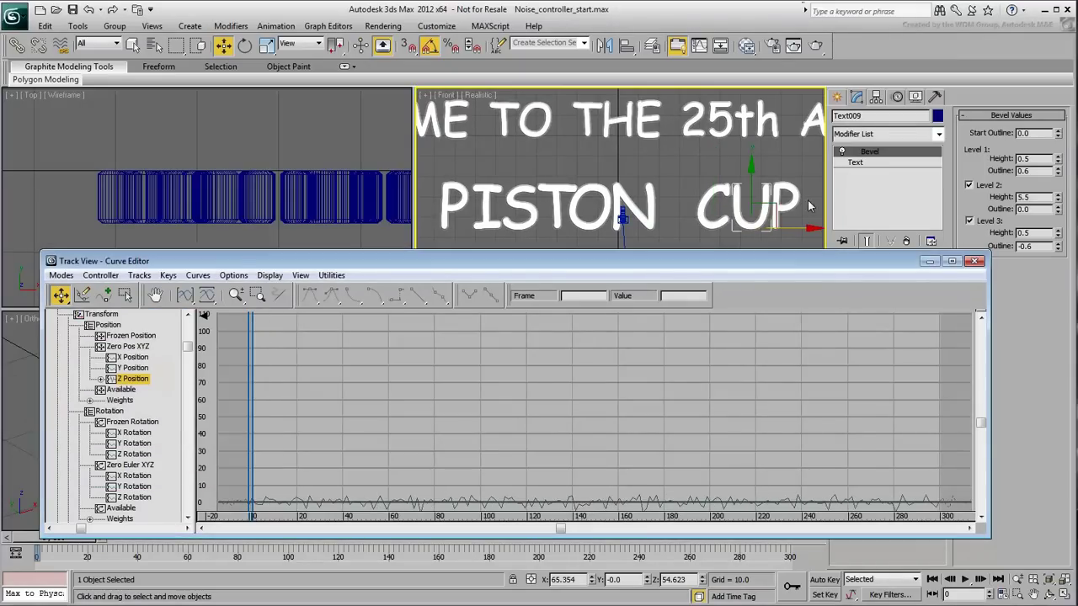
right_click(143, 386)
left_click(151, 389)
left_click(250, 318)
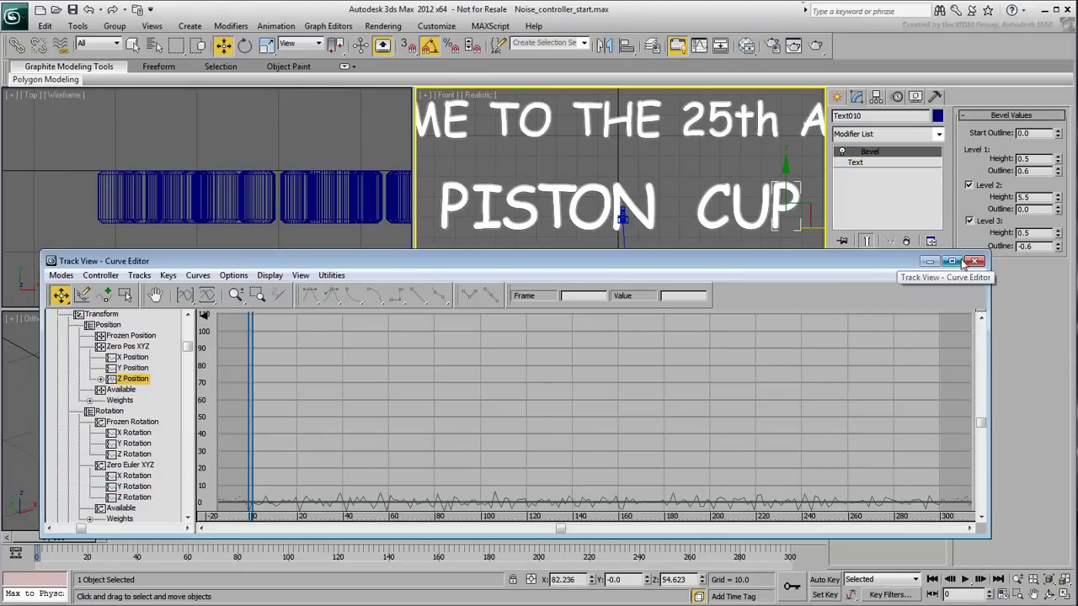
left_click(974, 261)
- Preview the varied noise motion of the PISTON CUP letters along the timeline and clear the selection
mouse_move(53, 546)
left_mouse_down()
mouse_move(392, 558)
mouse_move(38, 553)
left_mouse_up()
key("w")
left_click(751, 412)
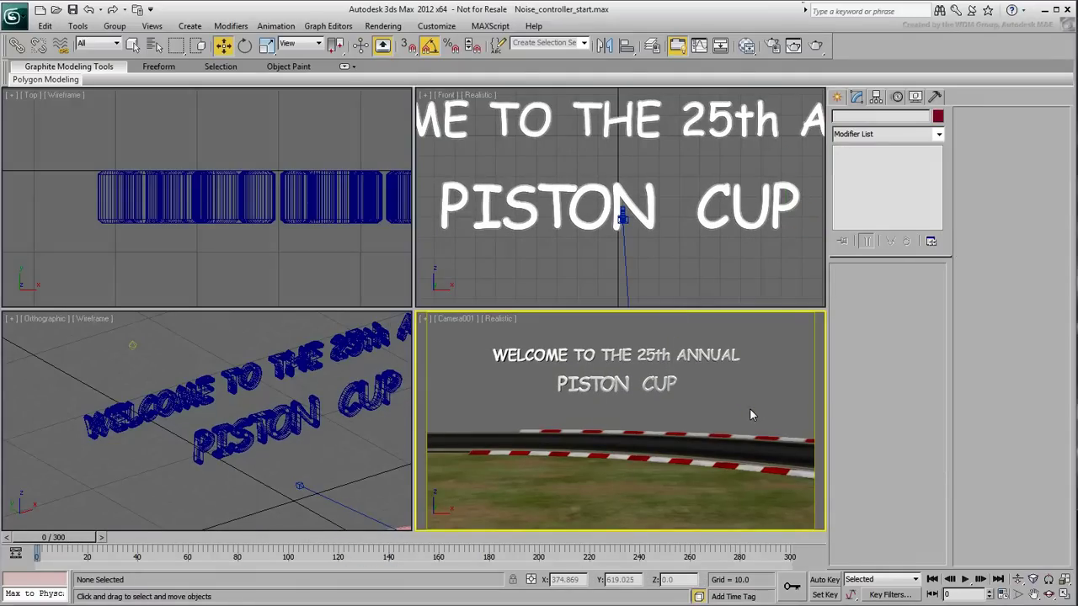
- With Auto Key on at frame 300, move the camera up close to the track bend and raise its target to about Z 48
scroll(248, 221, "down", 8)
left_click(169, 242)
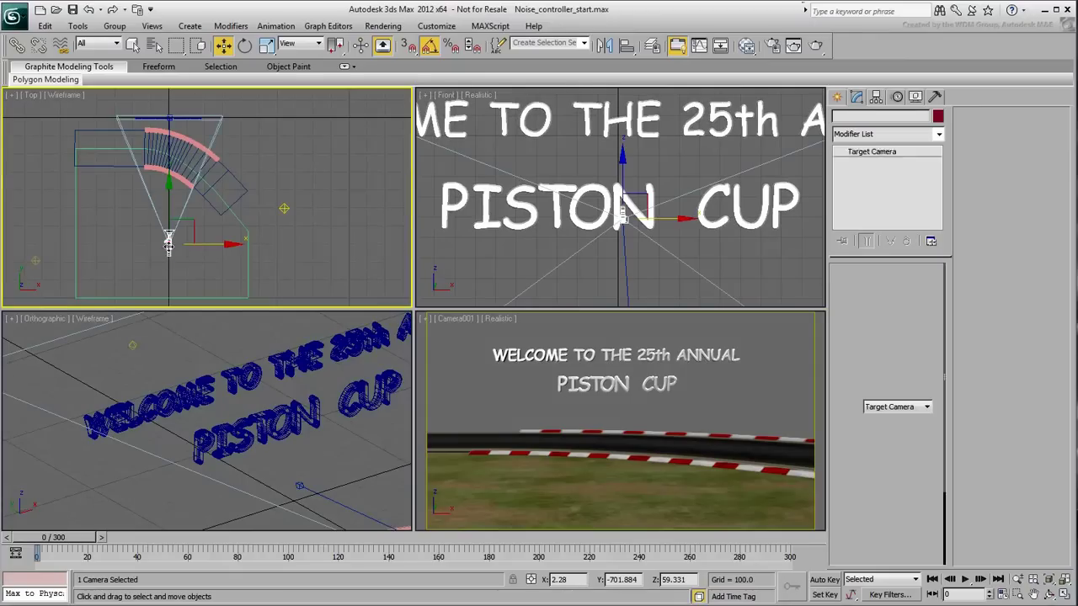
left_click(824, 579)
left_click(786, 539)
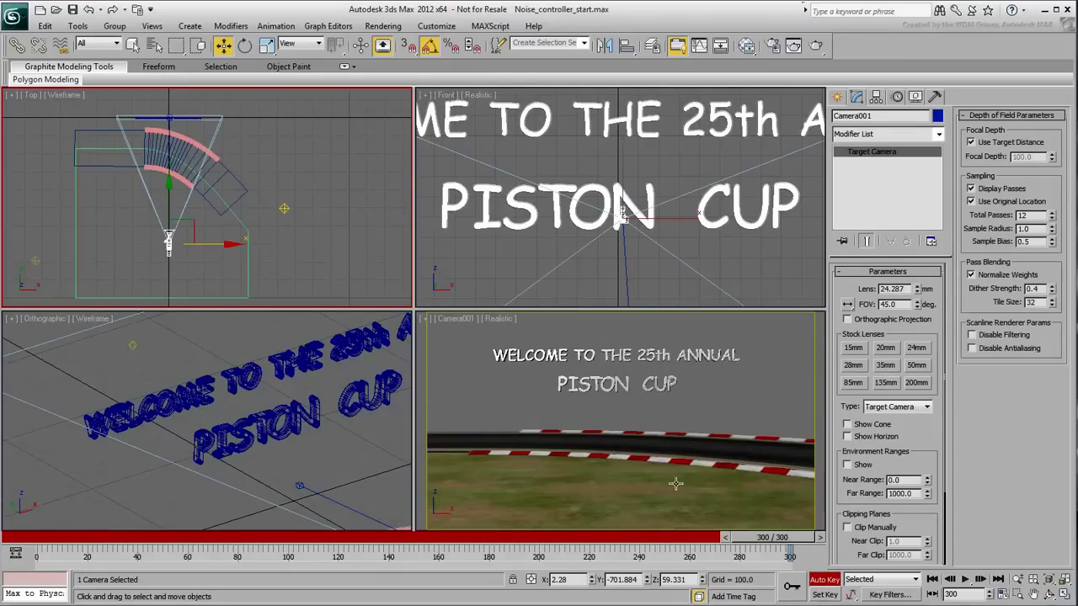
left_click_drag(193, 222, 211, 151)
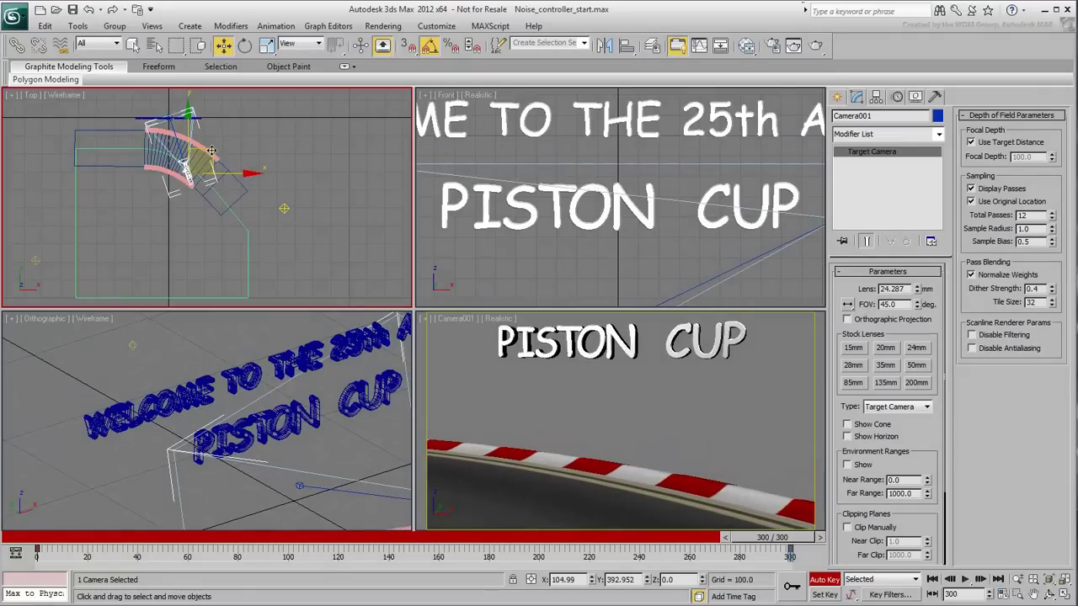
left_click(299, 486)
left_click_drag(299, 486, 313, 394)
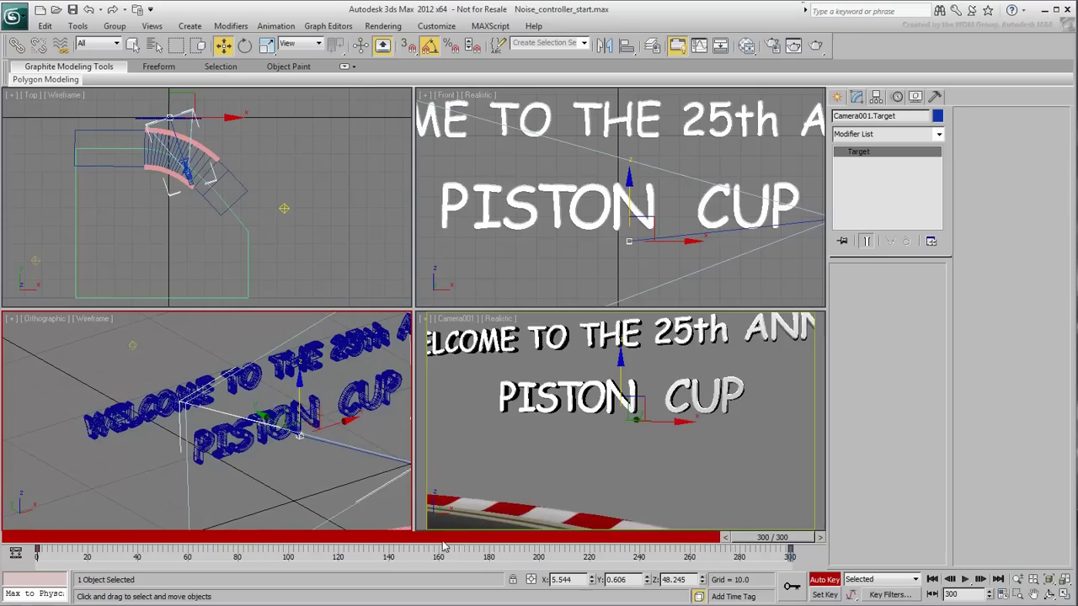
- At frame 190, key the camera farther along X, to about 127.9, in the Top view
left_click_drag(442, 537, 514, 549)
key("w")
right_click(200, 210)
left_click(228, 193)
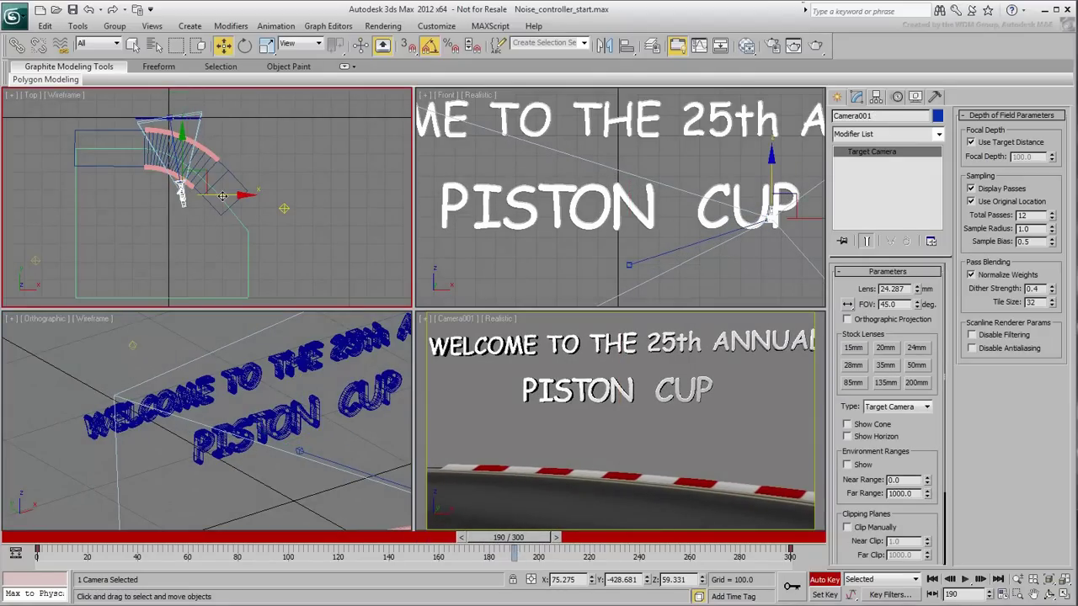
left_click_drag(228, 193, 233, 197)
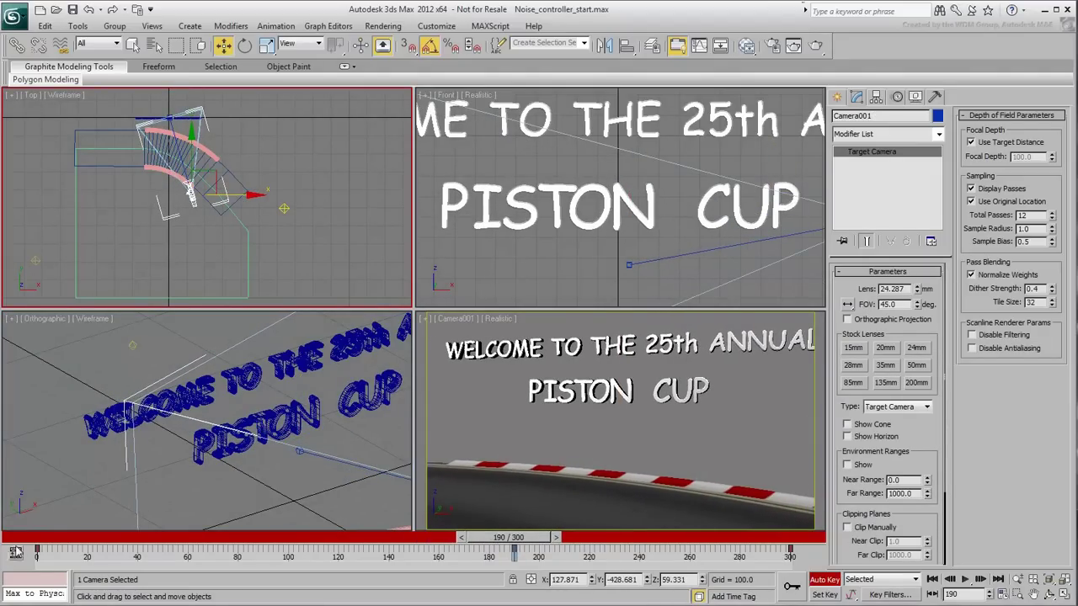
- Scrub the camera animation back to frame 0, turn off Auto Key and clear the selection
left_click_drag(506, 539, 42, 545)
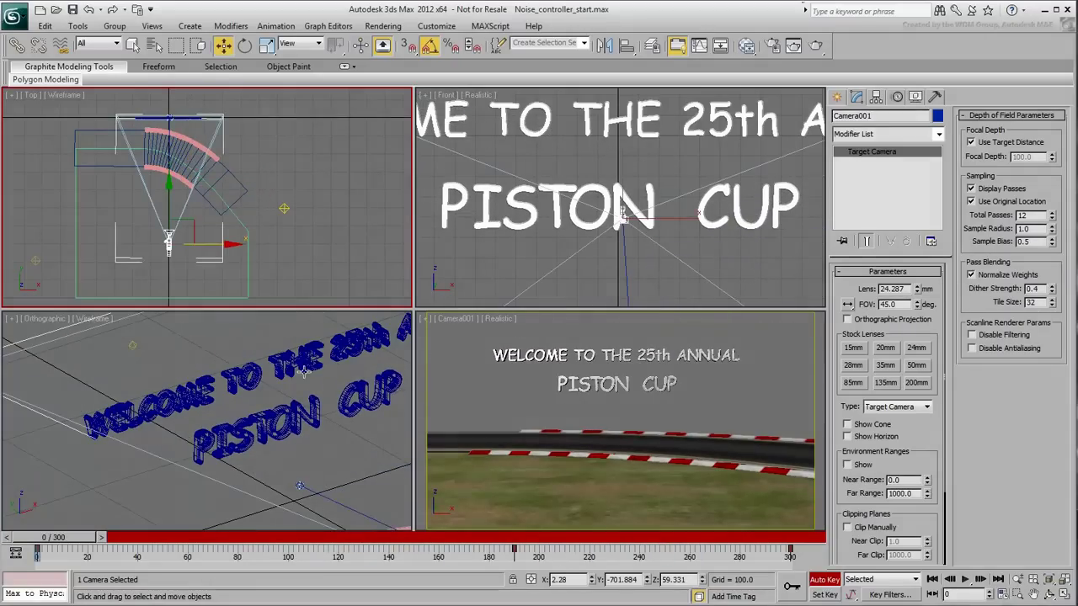
left_click(825, 582)
left_click(712, 408)
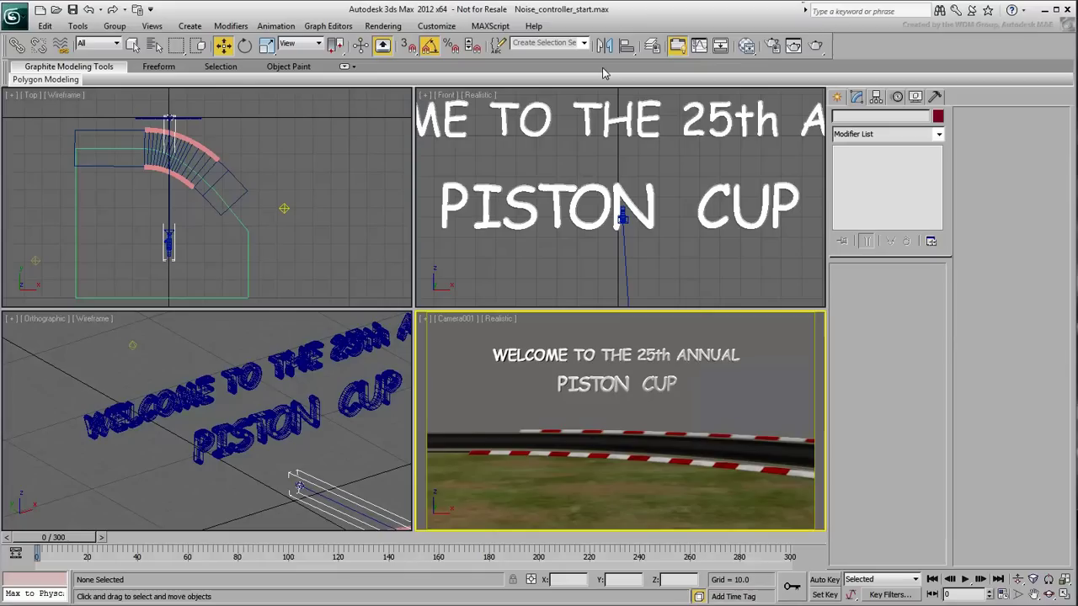
- Recall the CAR selection set with its hidden objects unhidden, go to frame 152 and clear the selection
left_click(581, 44)
left_click(546, 56)
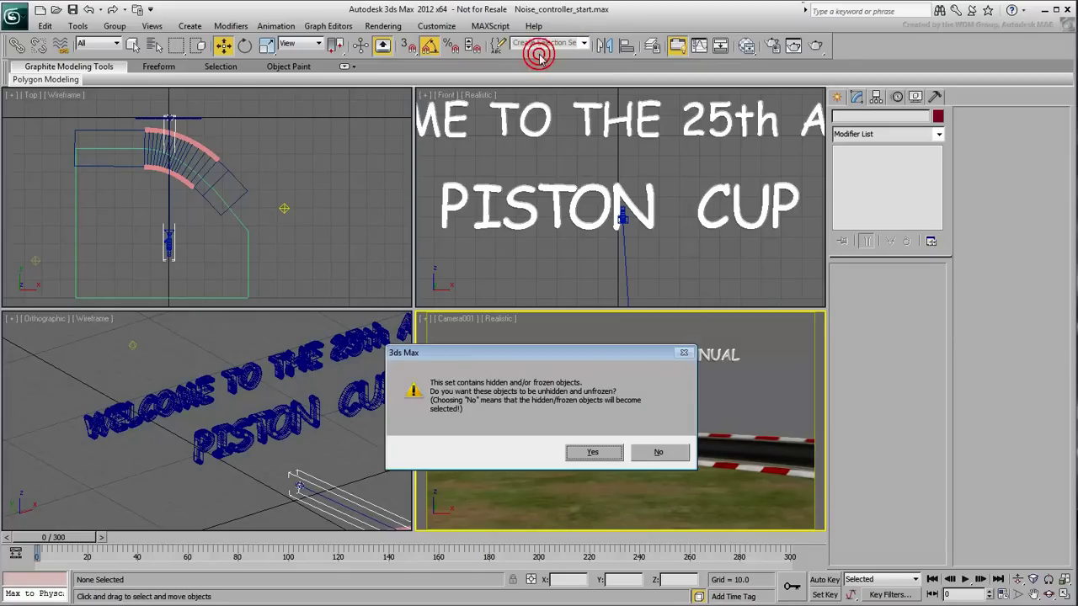
left_click(593, 454)
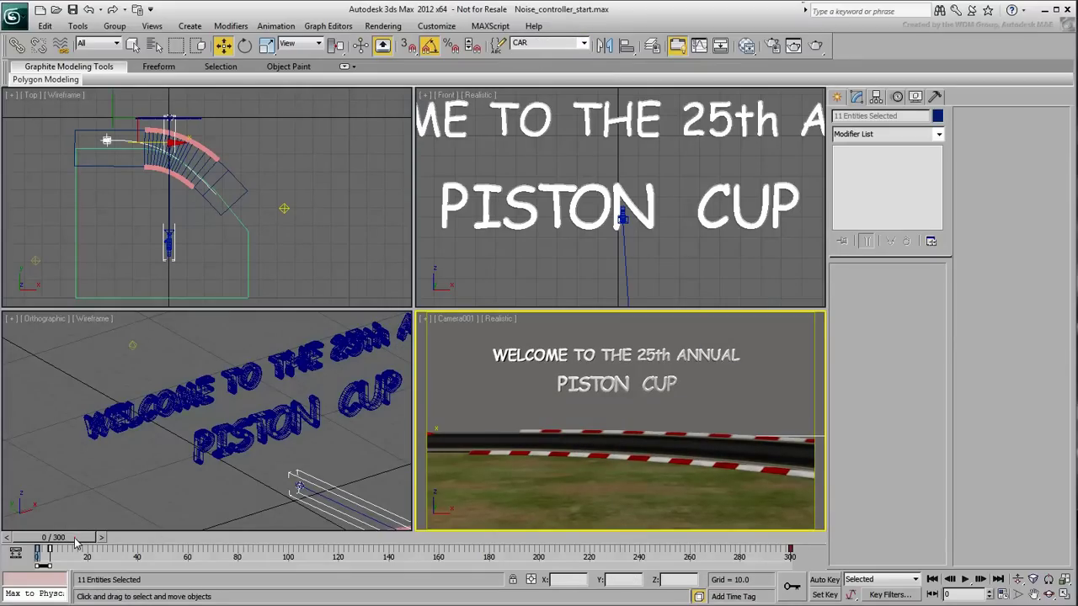
left_click_drag(76, 543, 418, 557)
key("w")
left_click(671, 453)
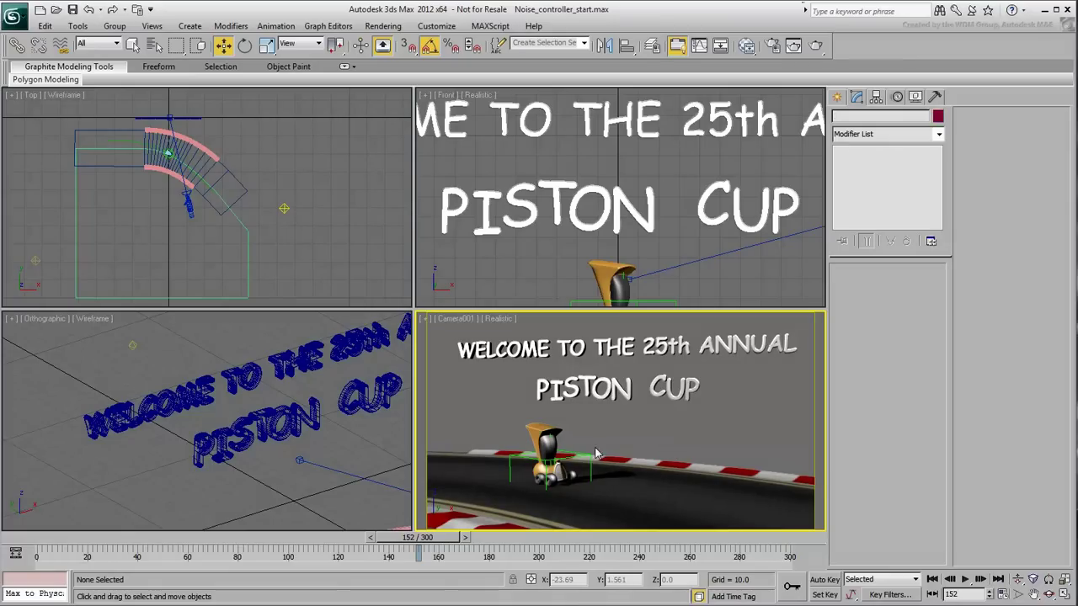
- Add a Bend modifier to the car body with angle 73.5, direction 90 and bend axis Y
left_click(532, 433)
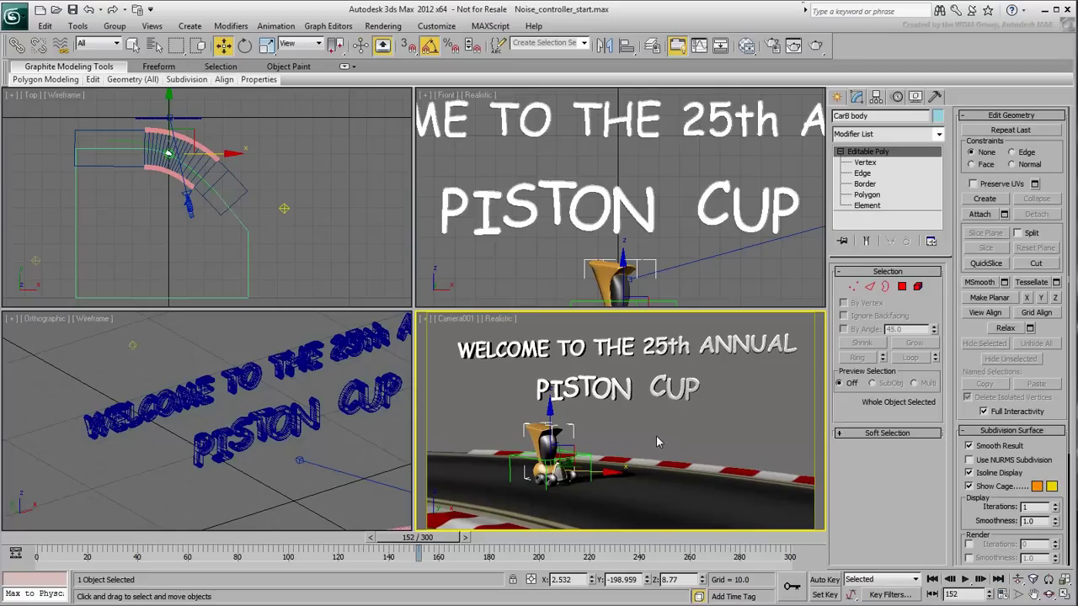
left_click(901, 134)
left_click(848, 383)
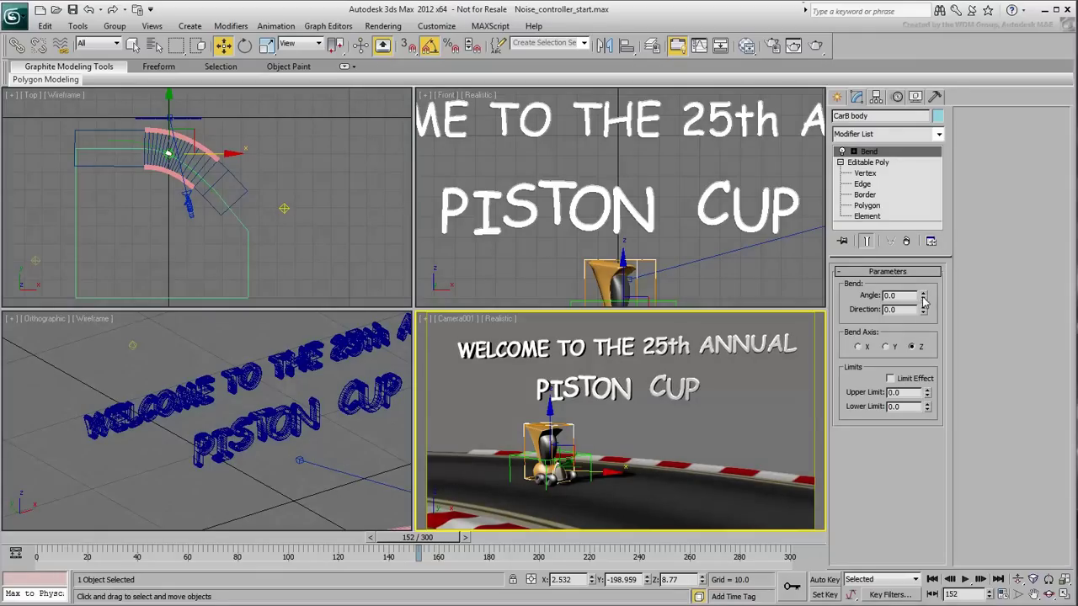
left_click_drag(924, 302, 924, 263)
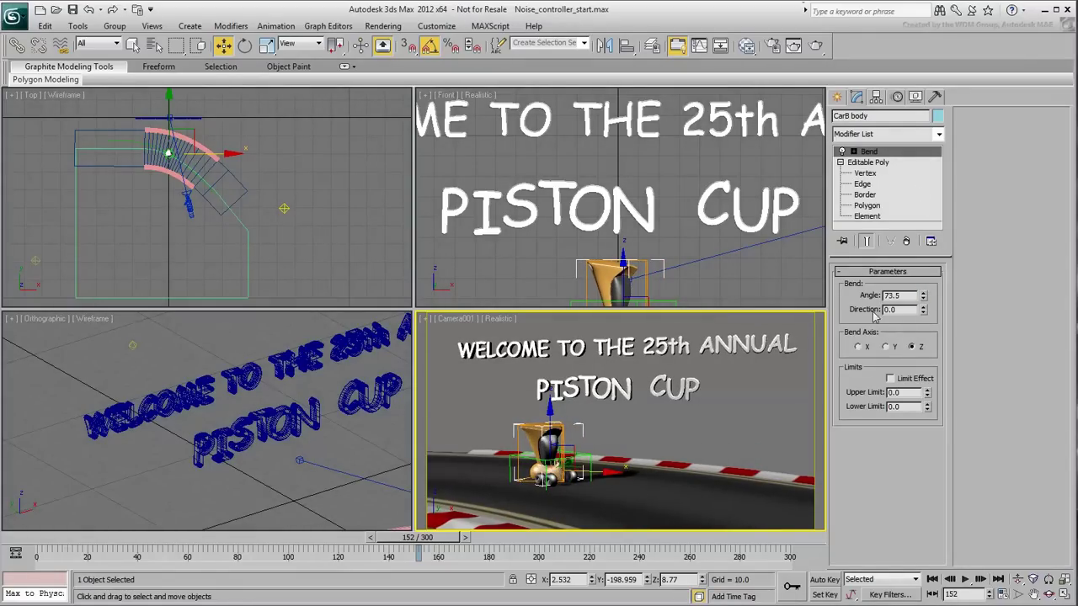
left_click(886, 347)
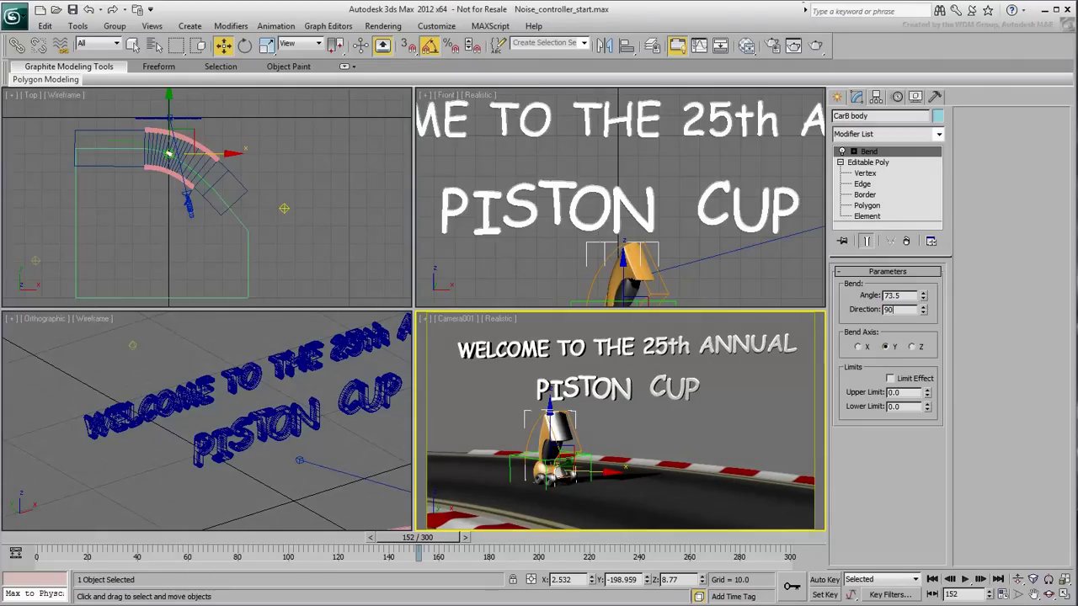
key("Return")
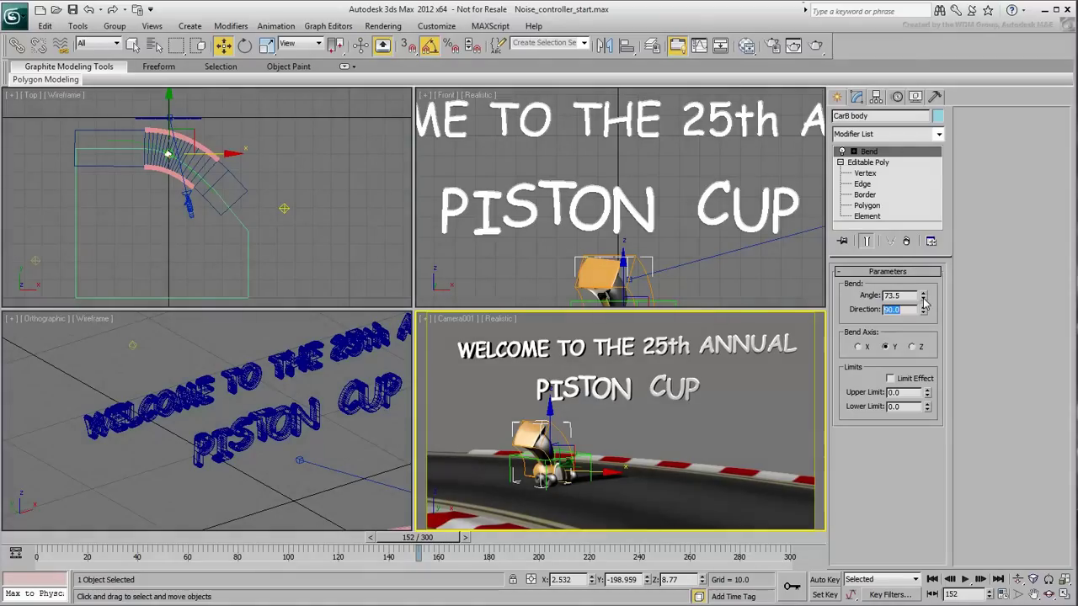
- Test the car body's bend at negative angles down to about -66, cancel the change and enlarge the camera view
left_click_drag(924, 302, 878, 485)
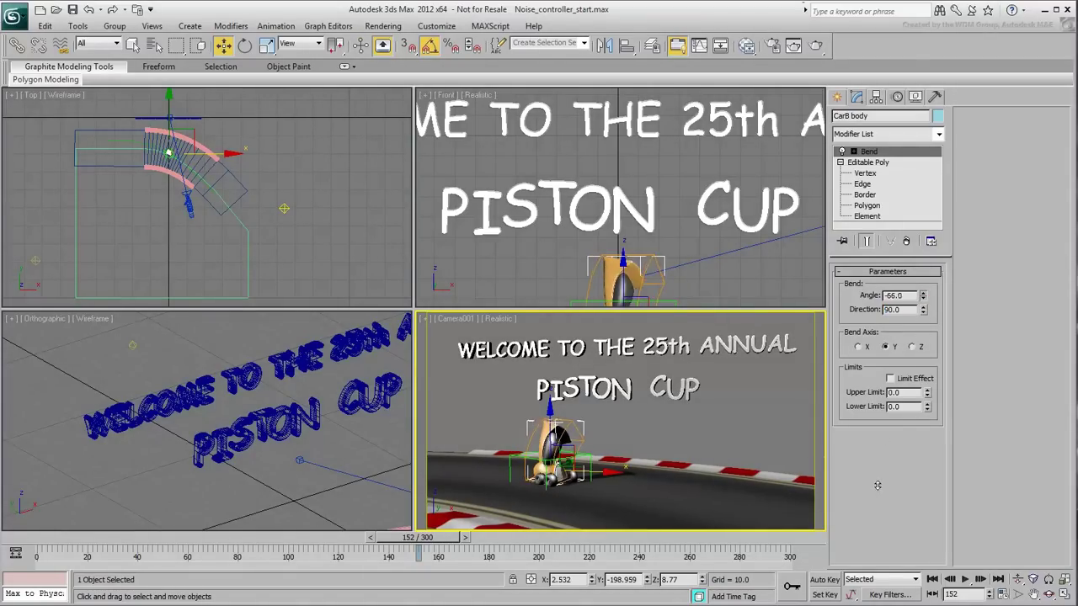
right_click(878, 485)
key("alt+w")
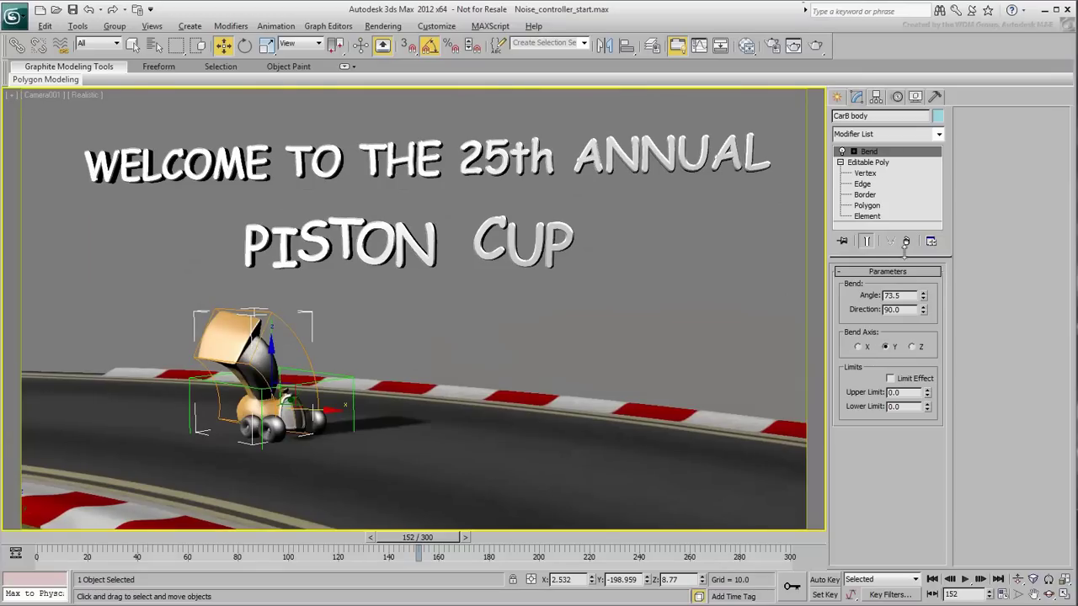
- Reset the car body's Bend angle to 0 and open the object's tracks in the Curve Editor
left_click_drag(923, 297, 910, 373)
right_click(923, 297)
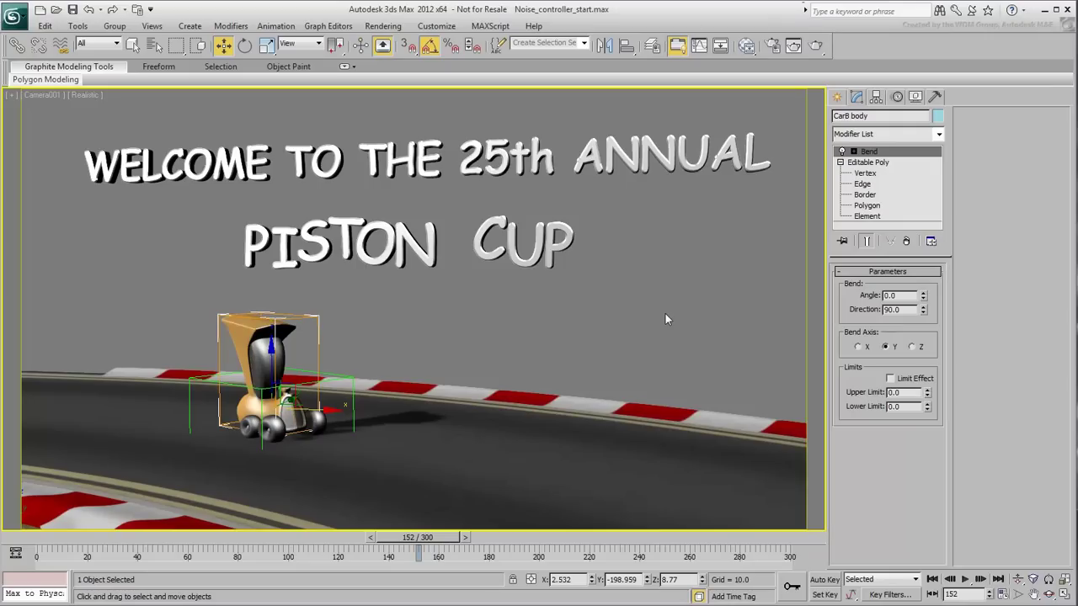
right_click(266, 344)
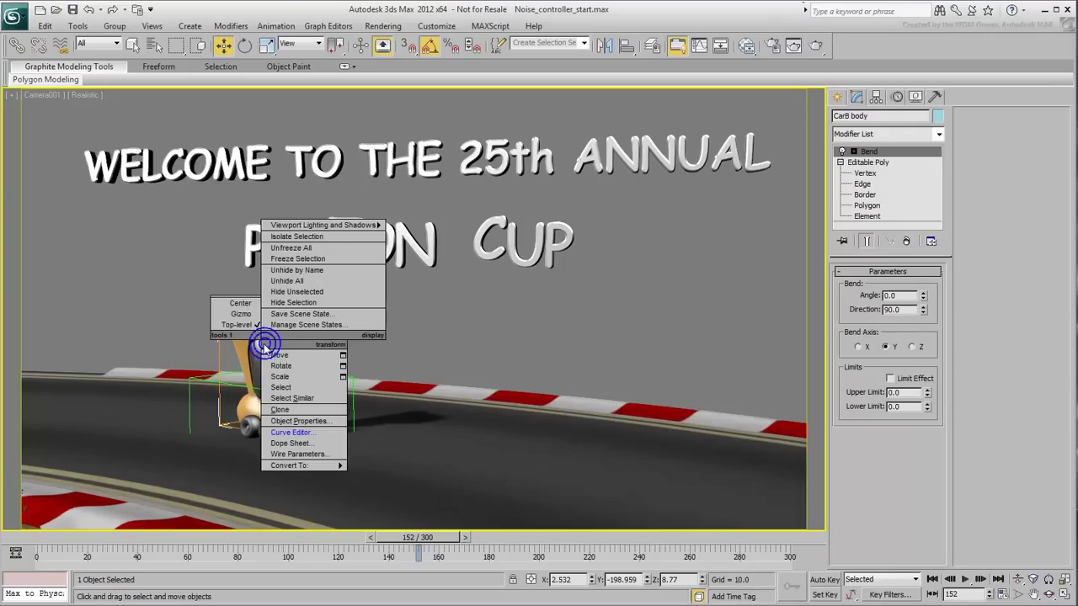
left_click(345, 438)
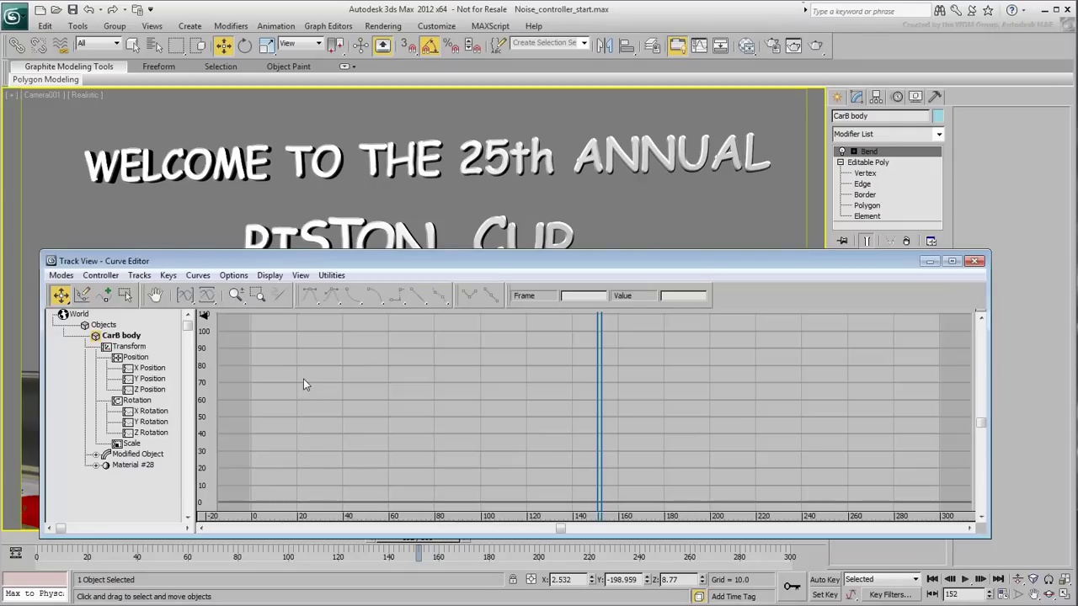
- Expand the car body's Modified Object and Bend tracks, select the Angle track and move the Curve Editor clear of the car
left_click(96, 455)
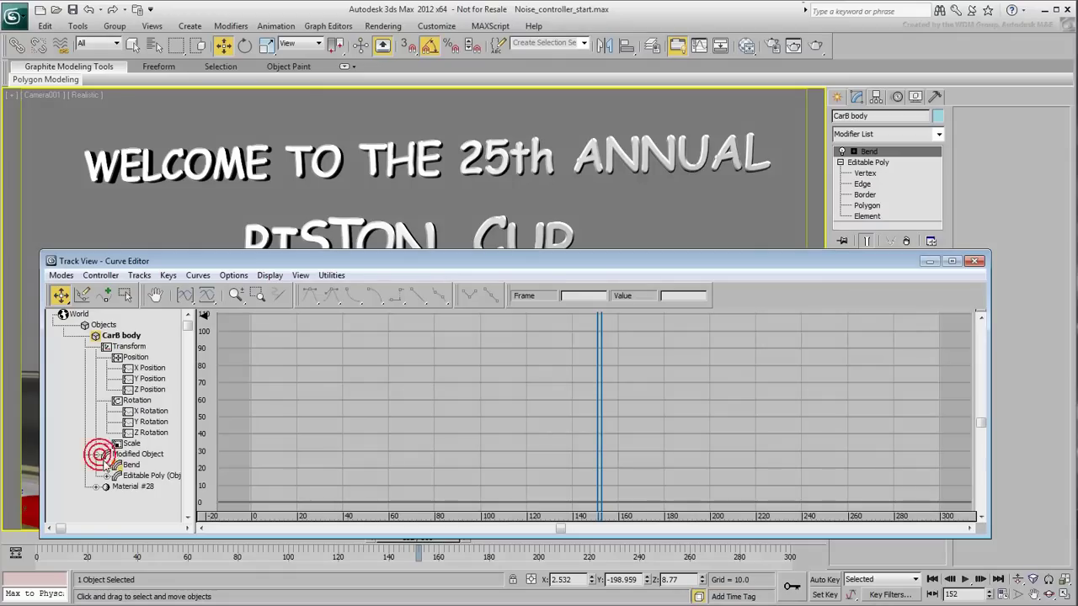
left_click(105, 465)
left_click_drag(94, 490, 79, 377)
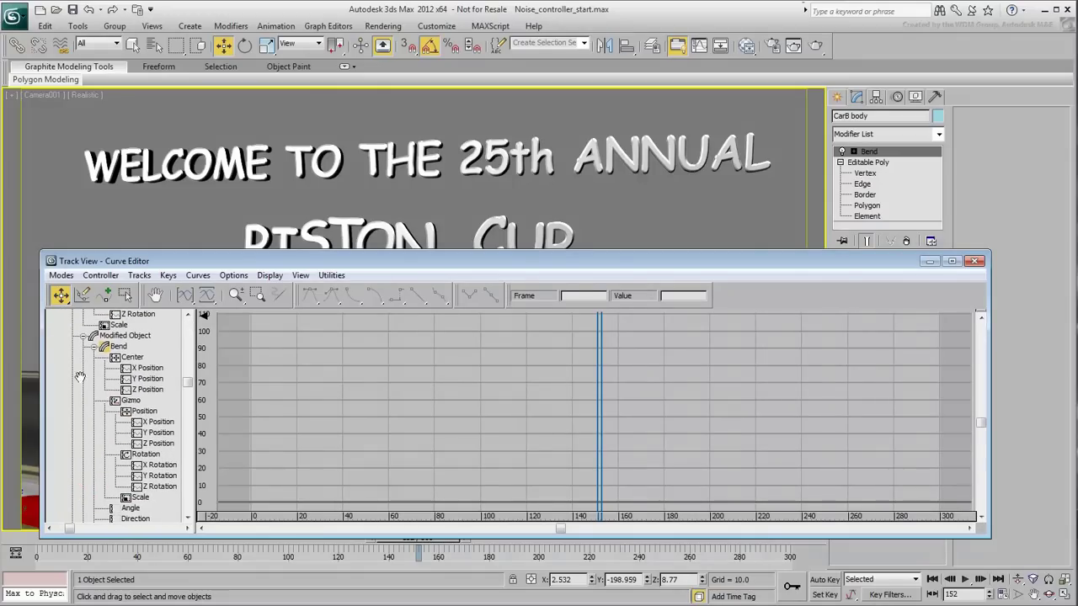
left_click(131, 509)
left_click_drag(388, 261, 386, 53)
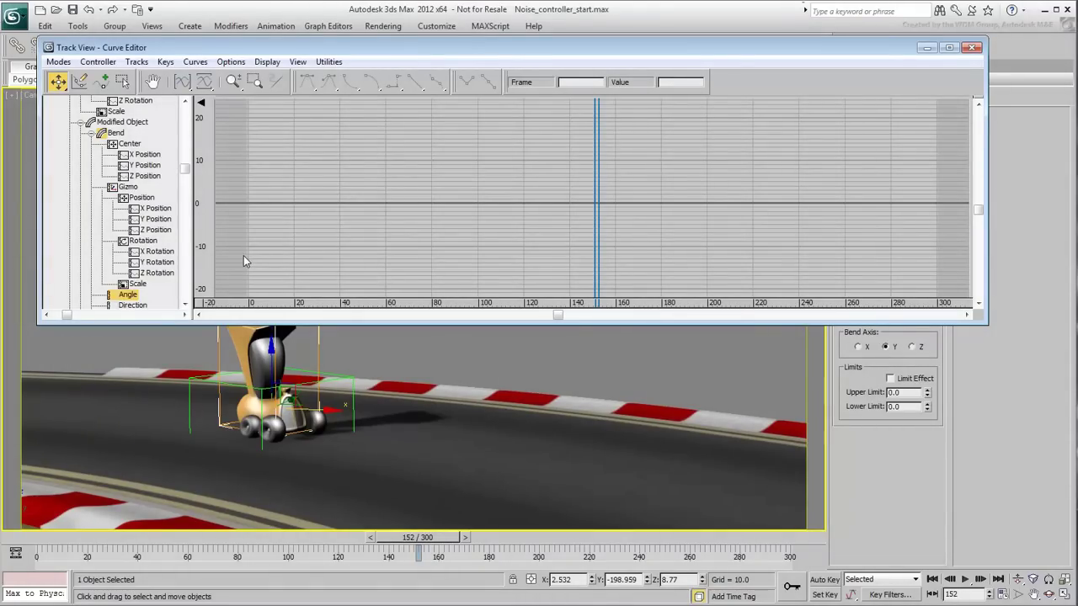
- Assign a Waveform Float controller to the Bend's Angle track and scrub the timeline to preview the bending up to frame 161
right_click(126, 299)
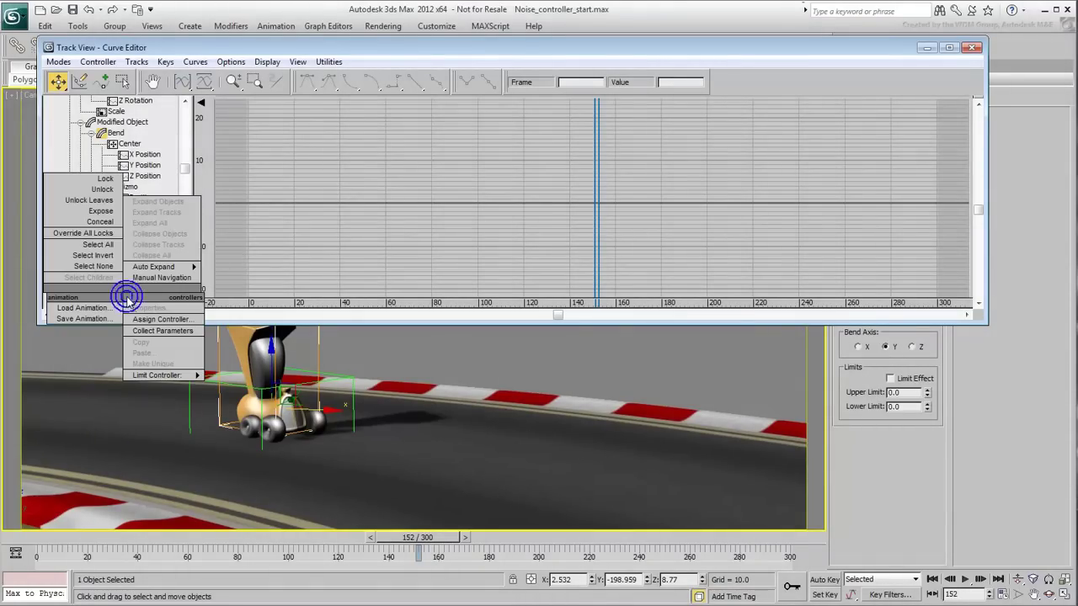
left_click(144, 321)
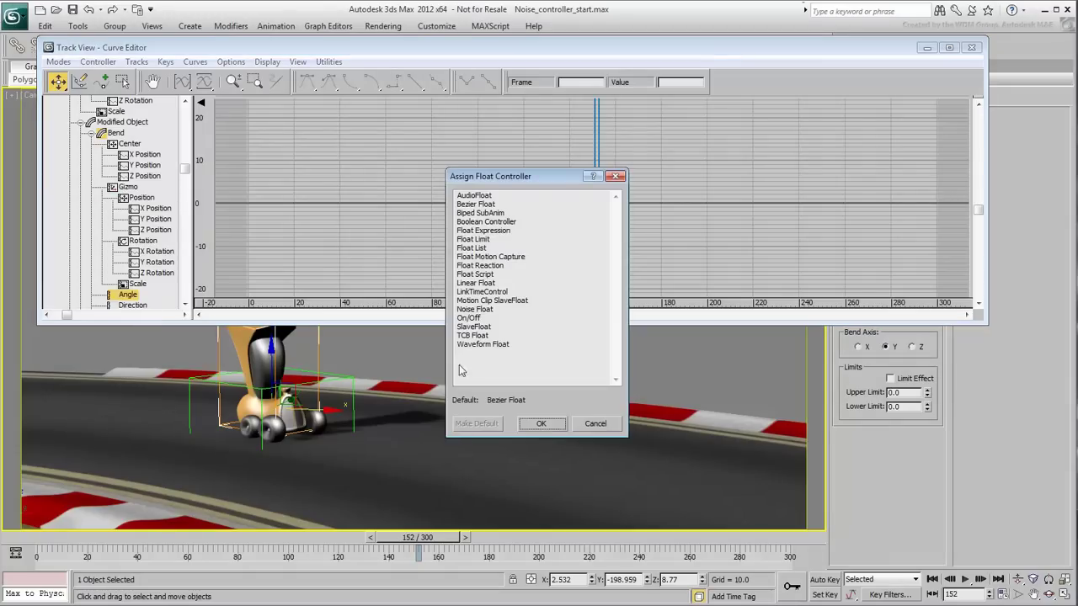
left_click(482, 344)
left_click(540, 425)
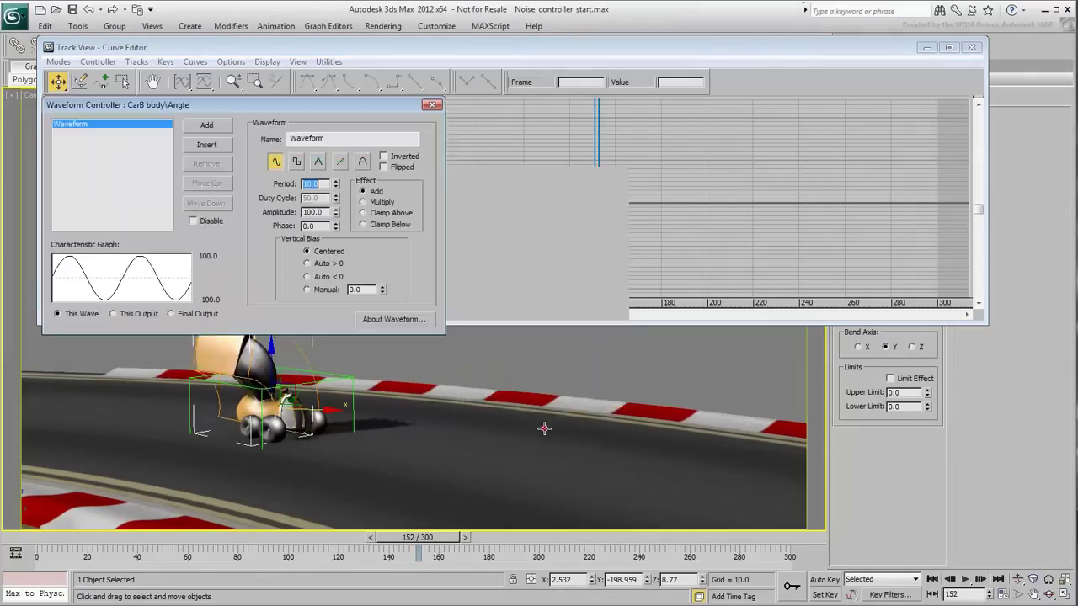
left_click_drag(289, 107, 786, 115)
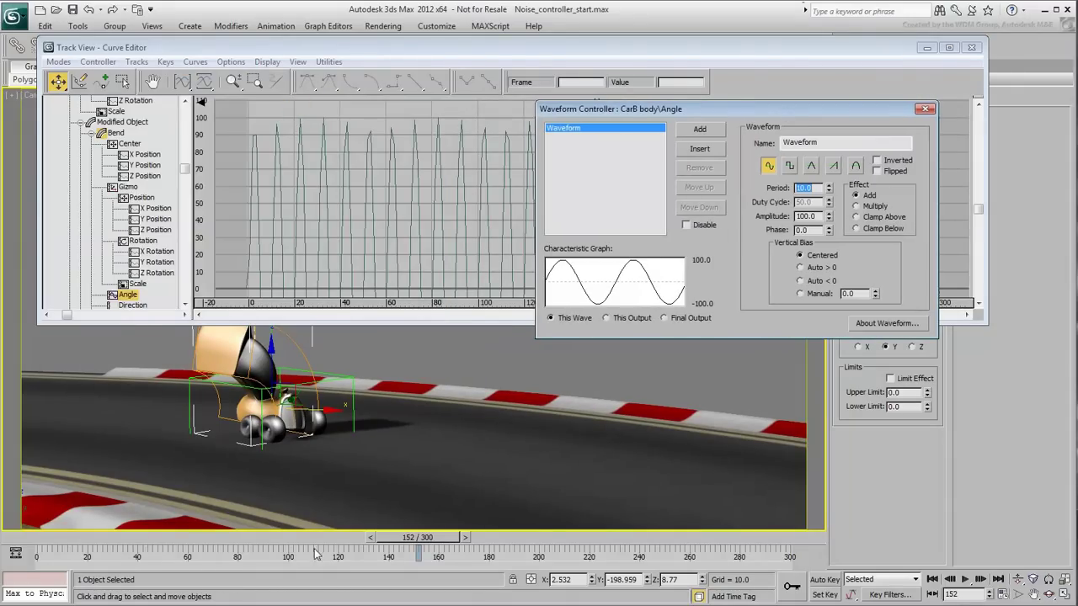
left_click_drag(313, 543, 441, 556)
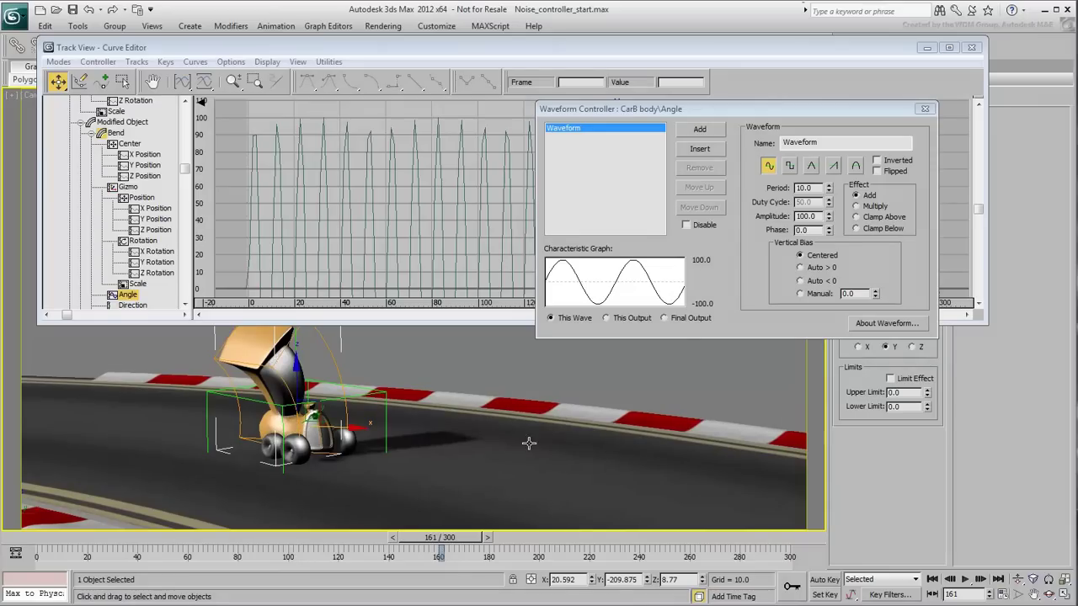
- Set the waveform's period to 50 and scrub the timeline to frame 172 to check the slower bending
left_click(820, 187)
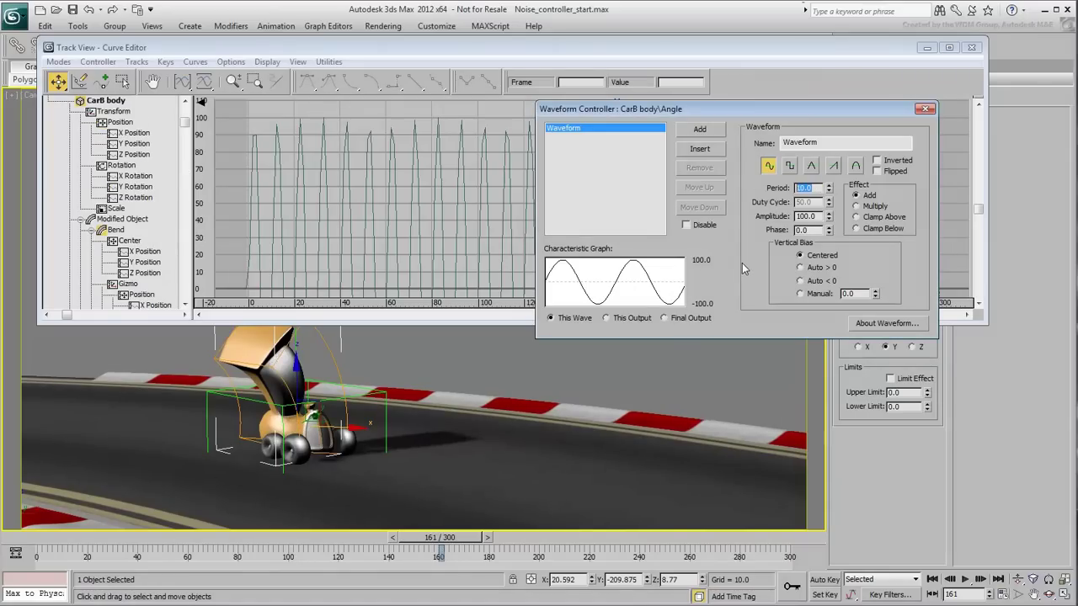
type("50")
key("Return")
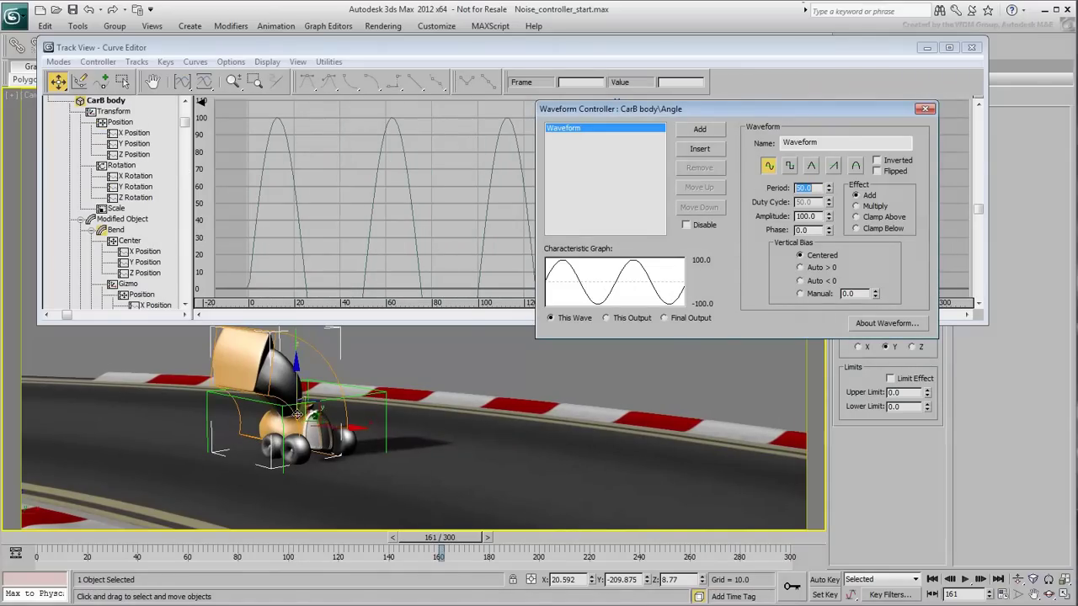
left_click_drag(334, 536, 472, 553)
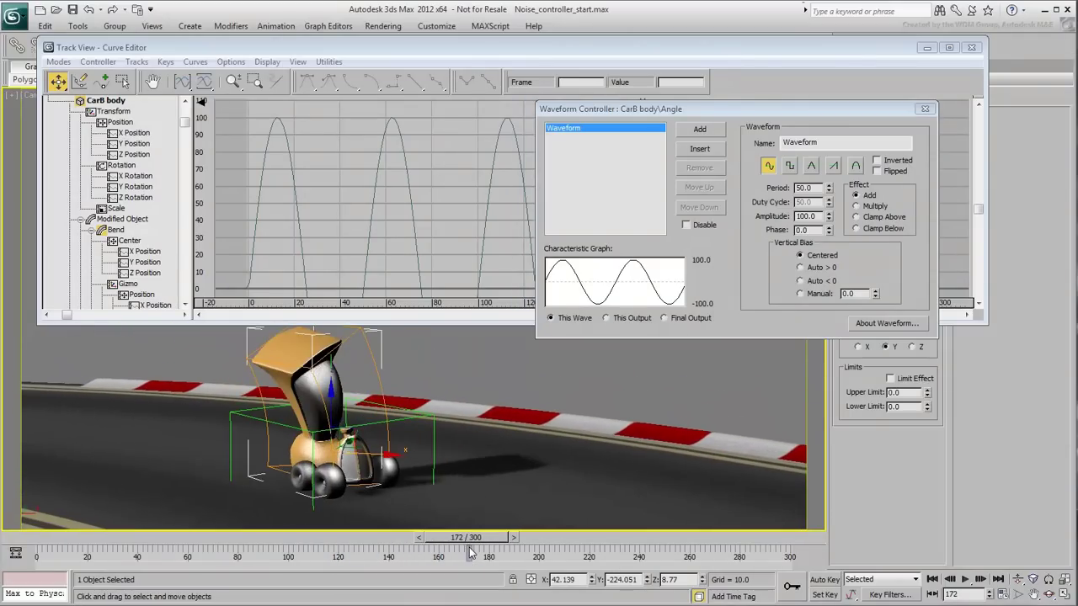
- Set the waveform's amplitude to 50 and scrub the timeline to frame 163 to check the gentler bending
double_click(817, 216)
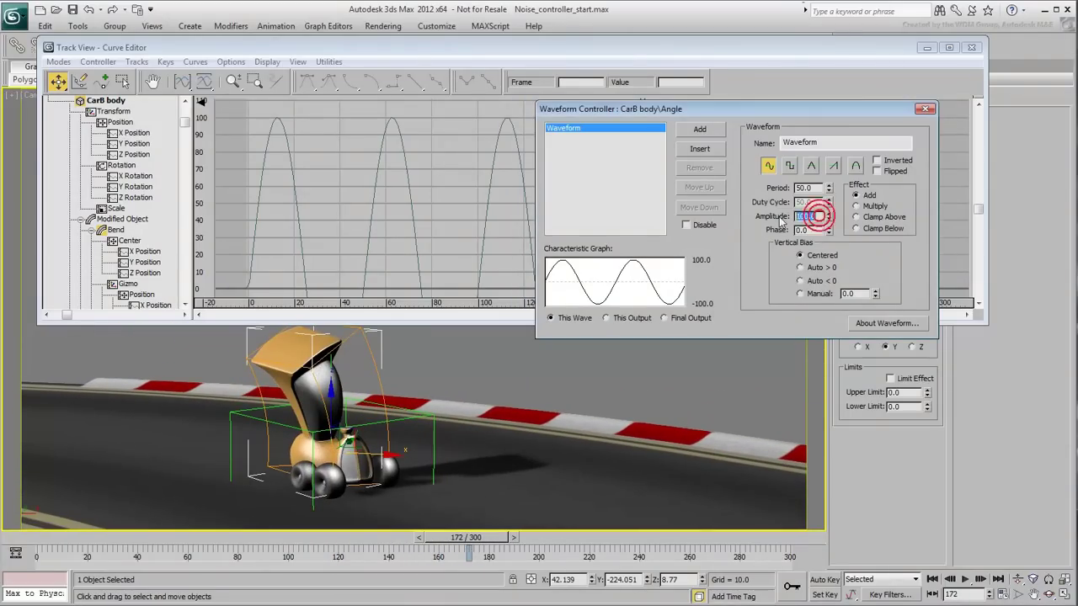
type("50")
key("Return")
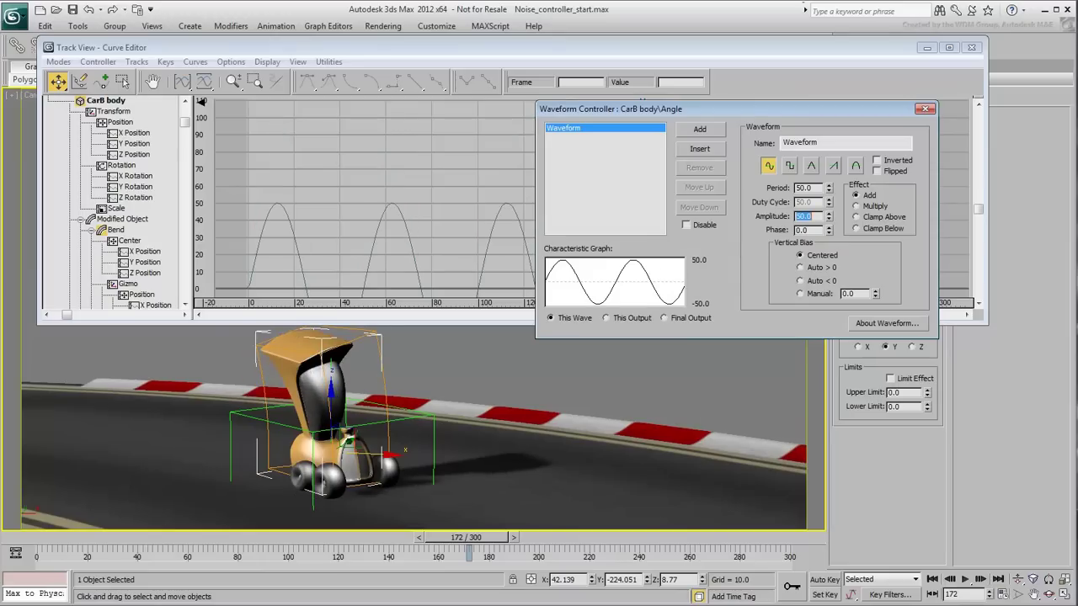
left_click_drag(367, 536, 446, 556)
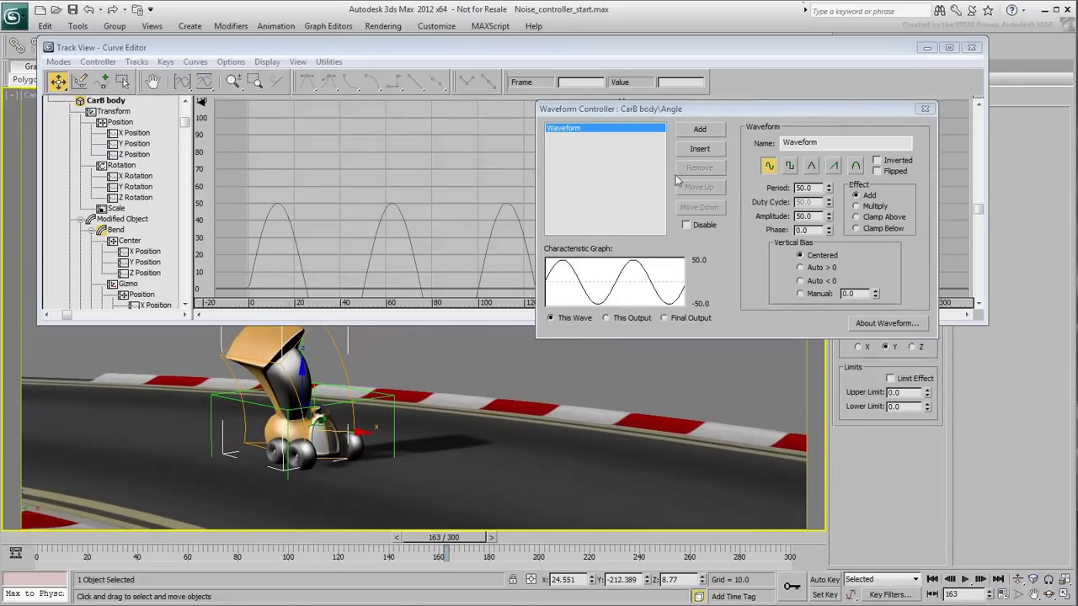
- Try a second waveform of sawtooth type with period 35, preview the final output over the timeline, and remove that waveform
left_click(701, 131)
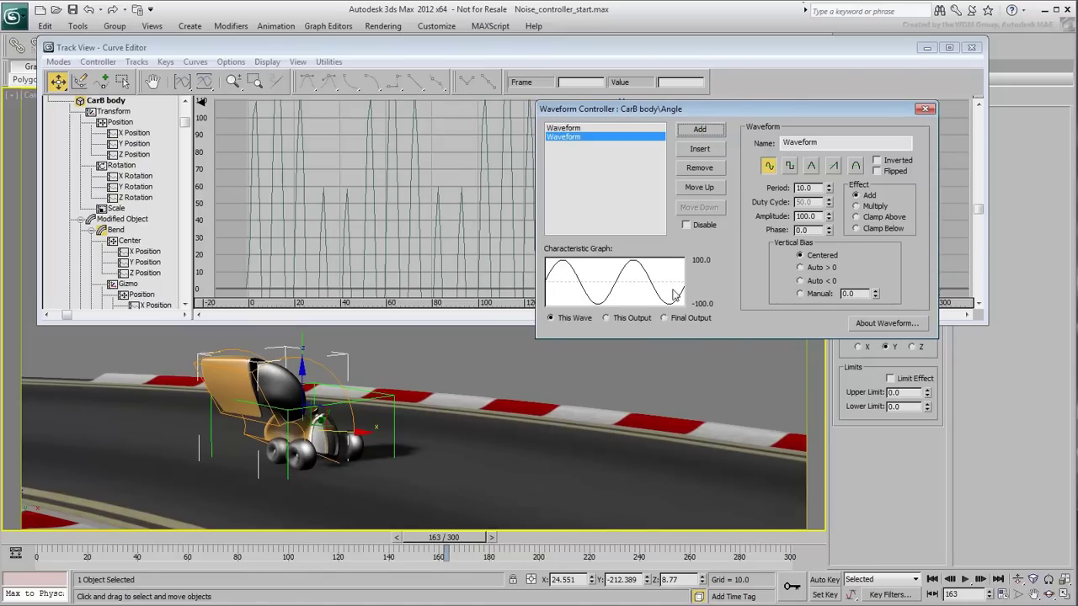
left_click(666, 318)
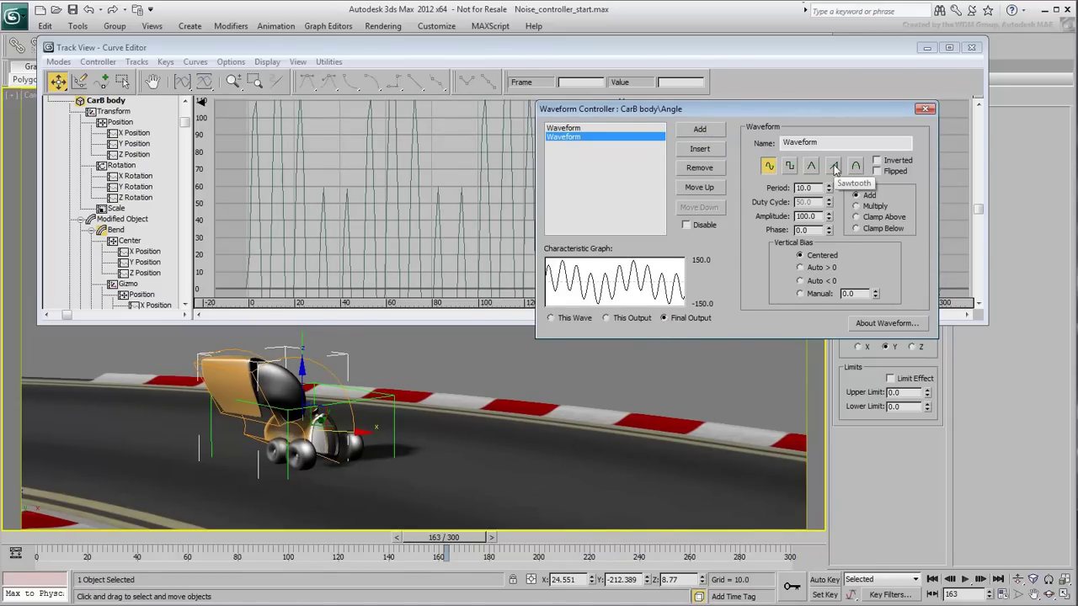
left_click(834, 167)
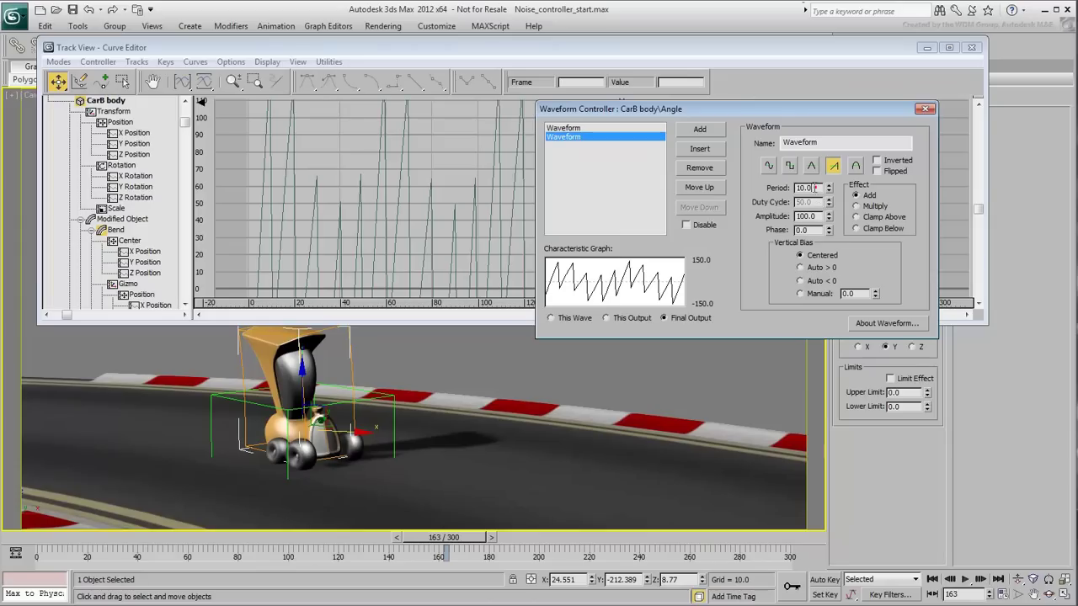
type("35")
key("Return")
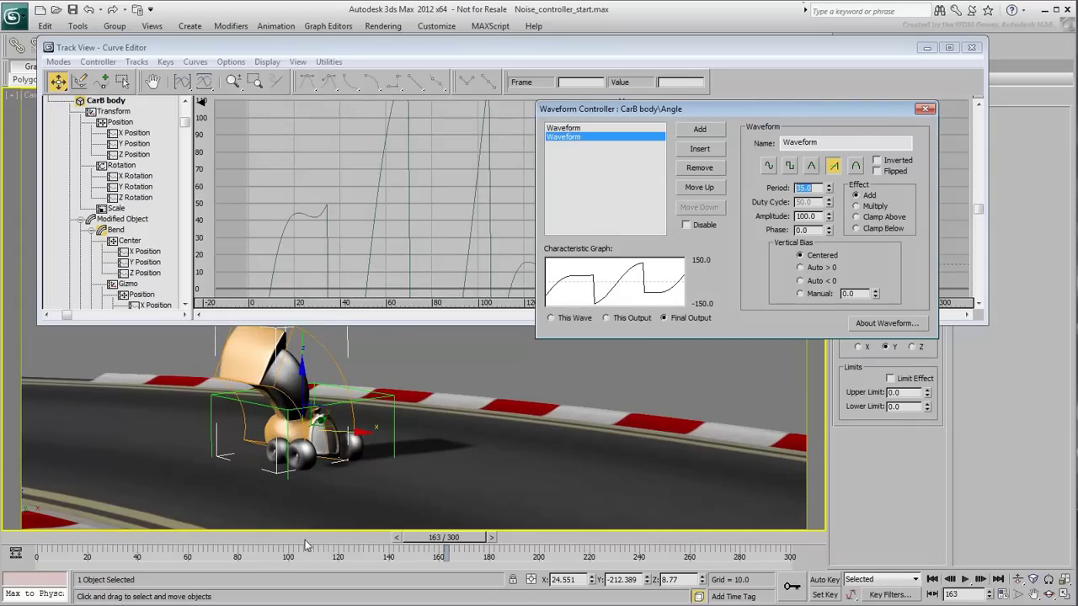
left_click_drag(306, 546, 419, 552)
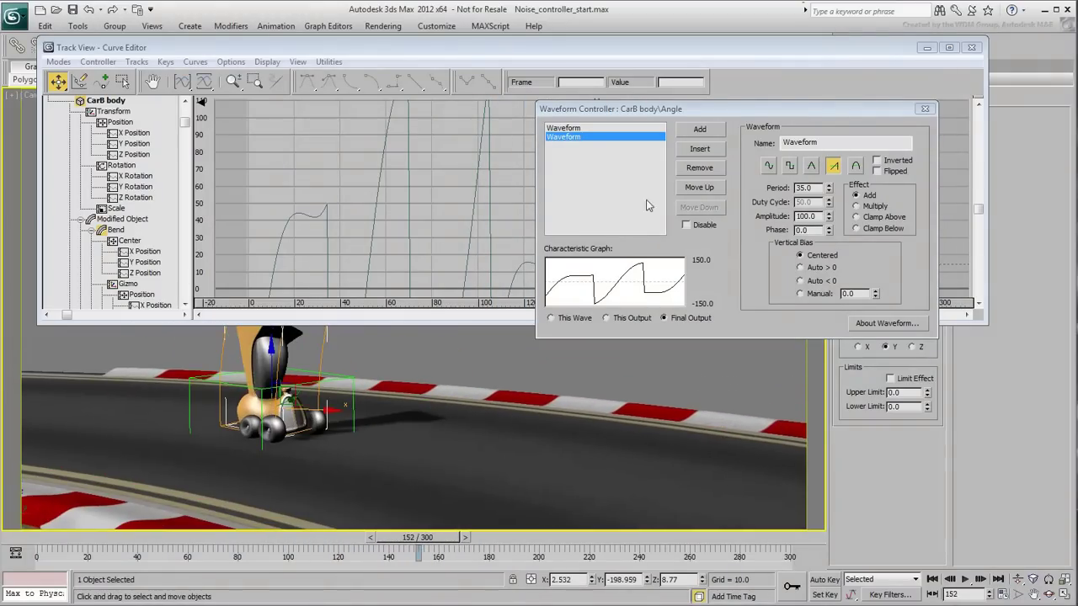
left_click(700, 168)
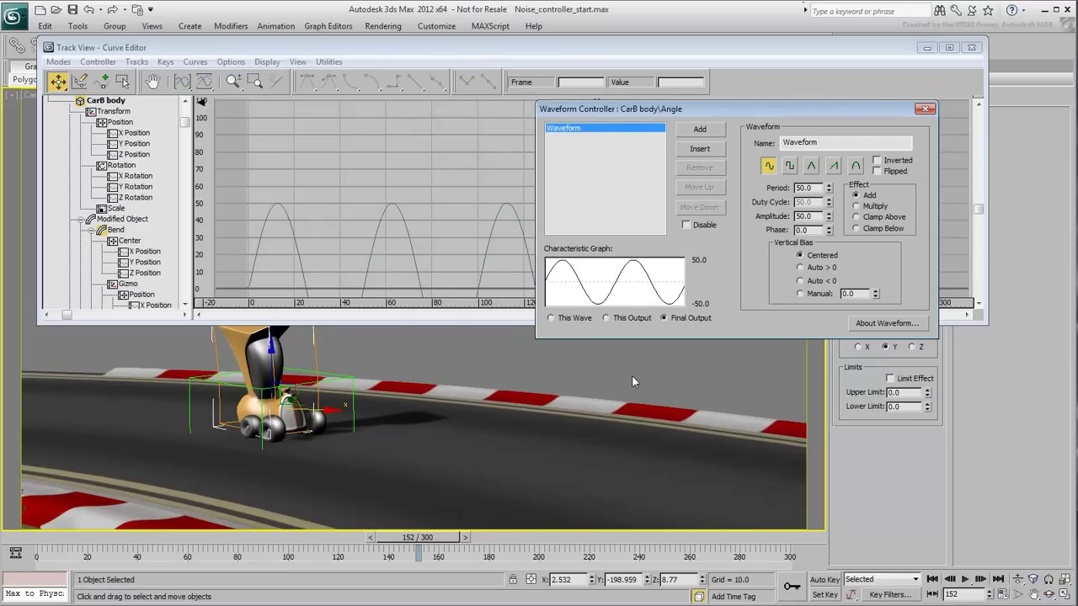
- Close the Waveform Controller and Curve Editor windows, return to frame 0 and clear the selection
left_click(925, 108)
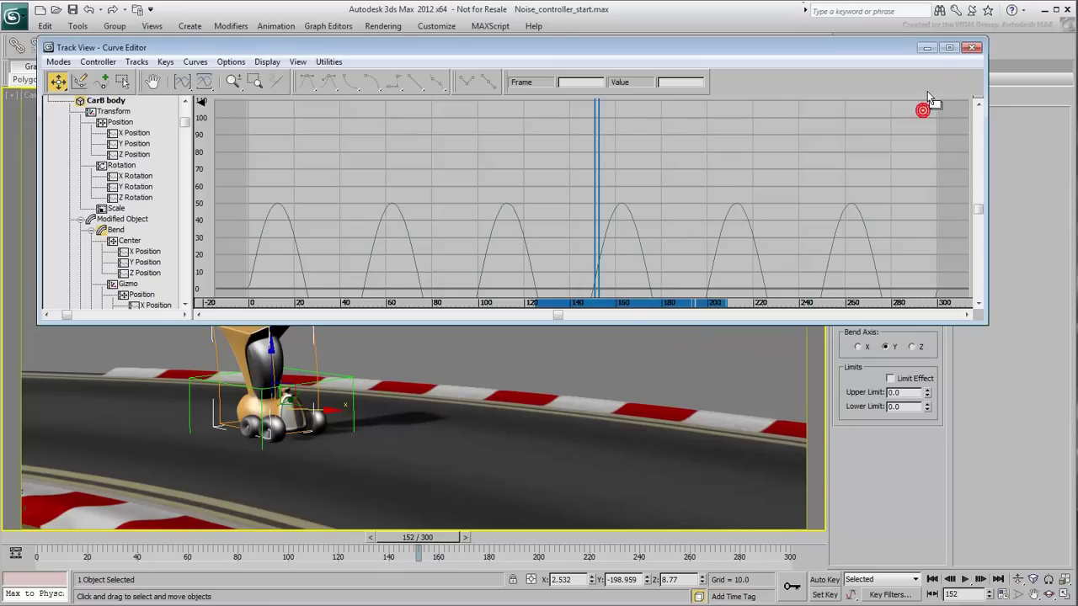
left_click(973, 48)
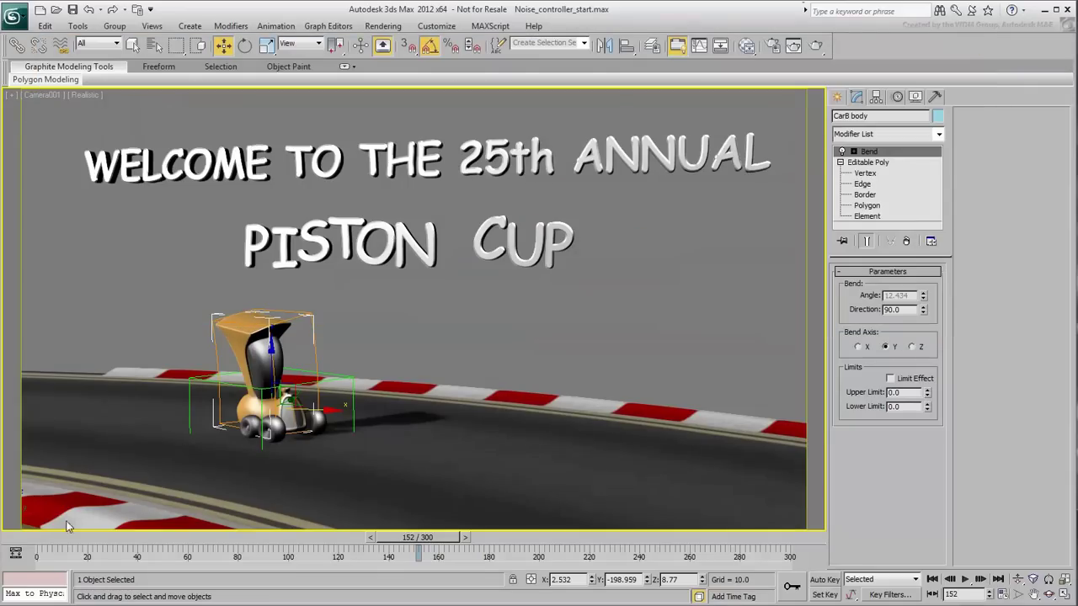
left_click(33, 540)
left_click(630, 288)
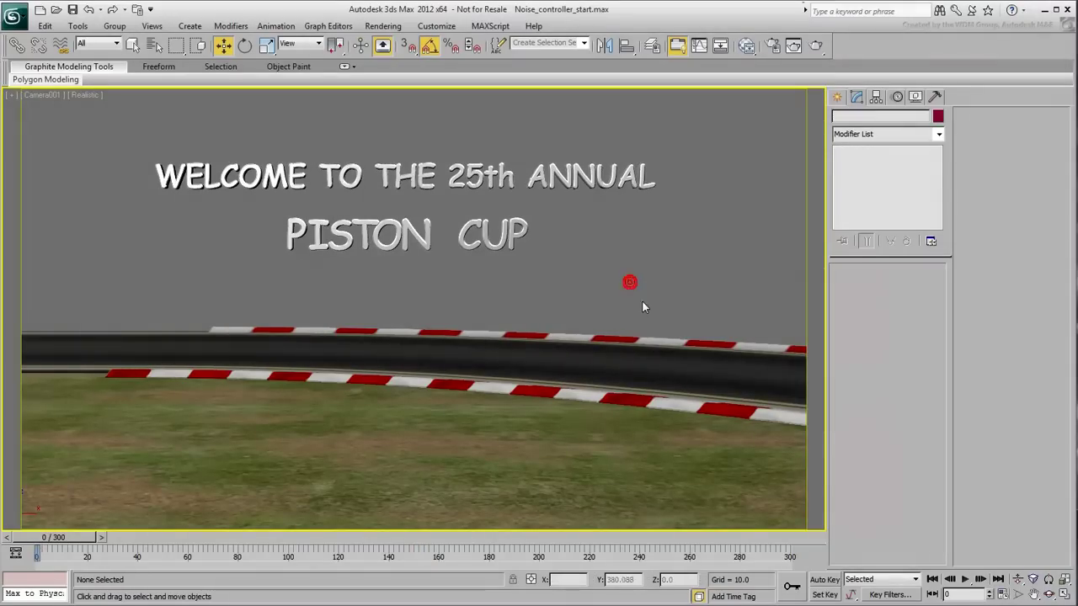
- Play the animation from frame 0 in the camera view and stop the playback
left_click(966, 580)
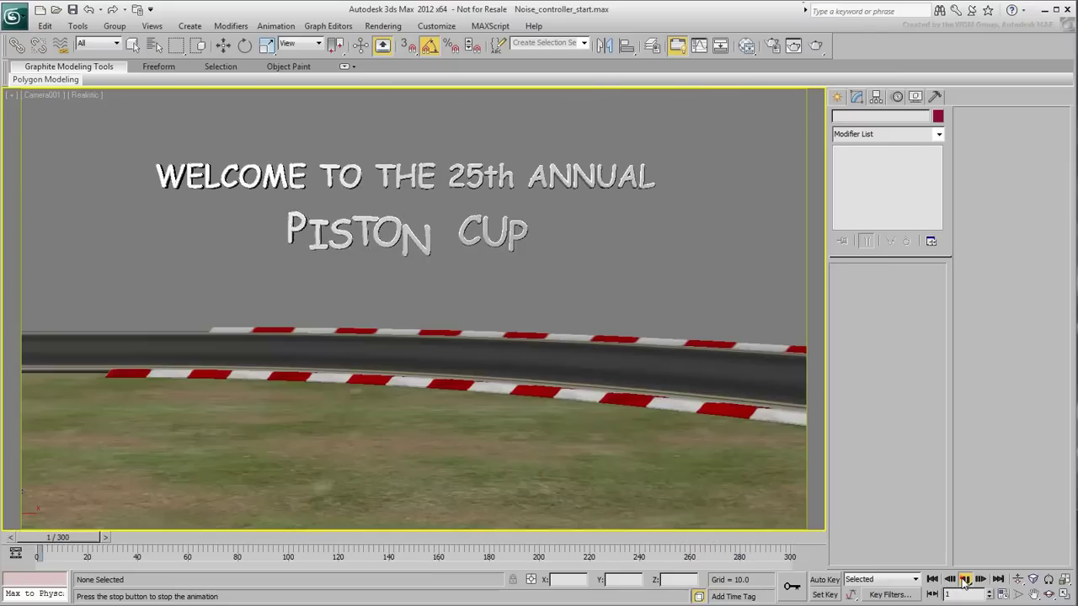
left_click(966, 579)
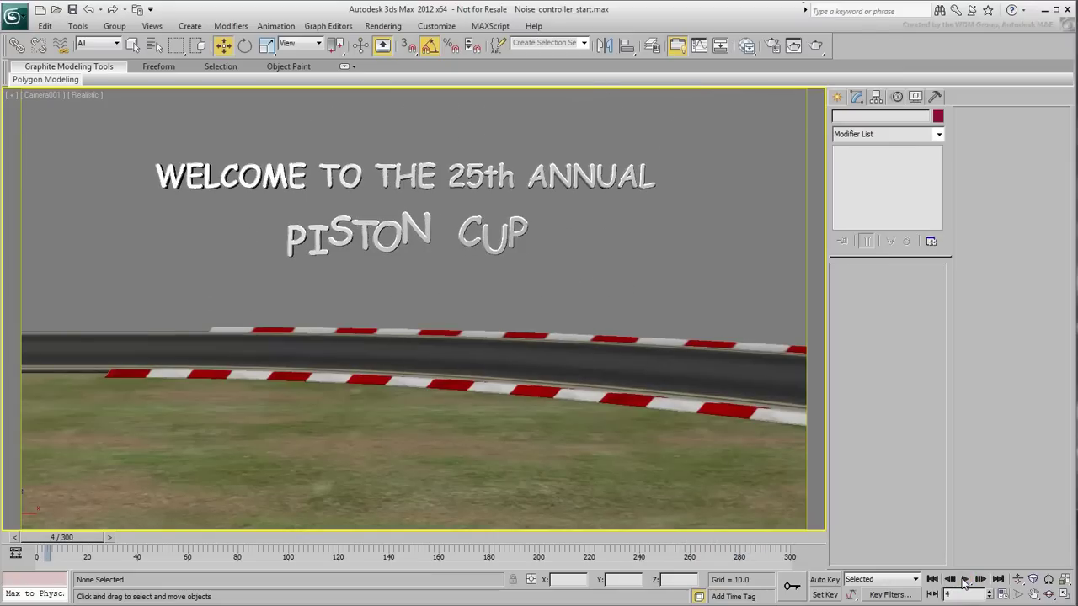